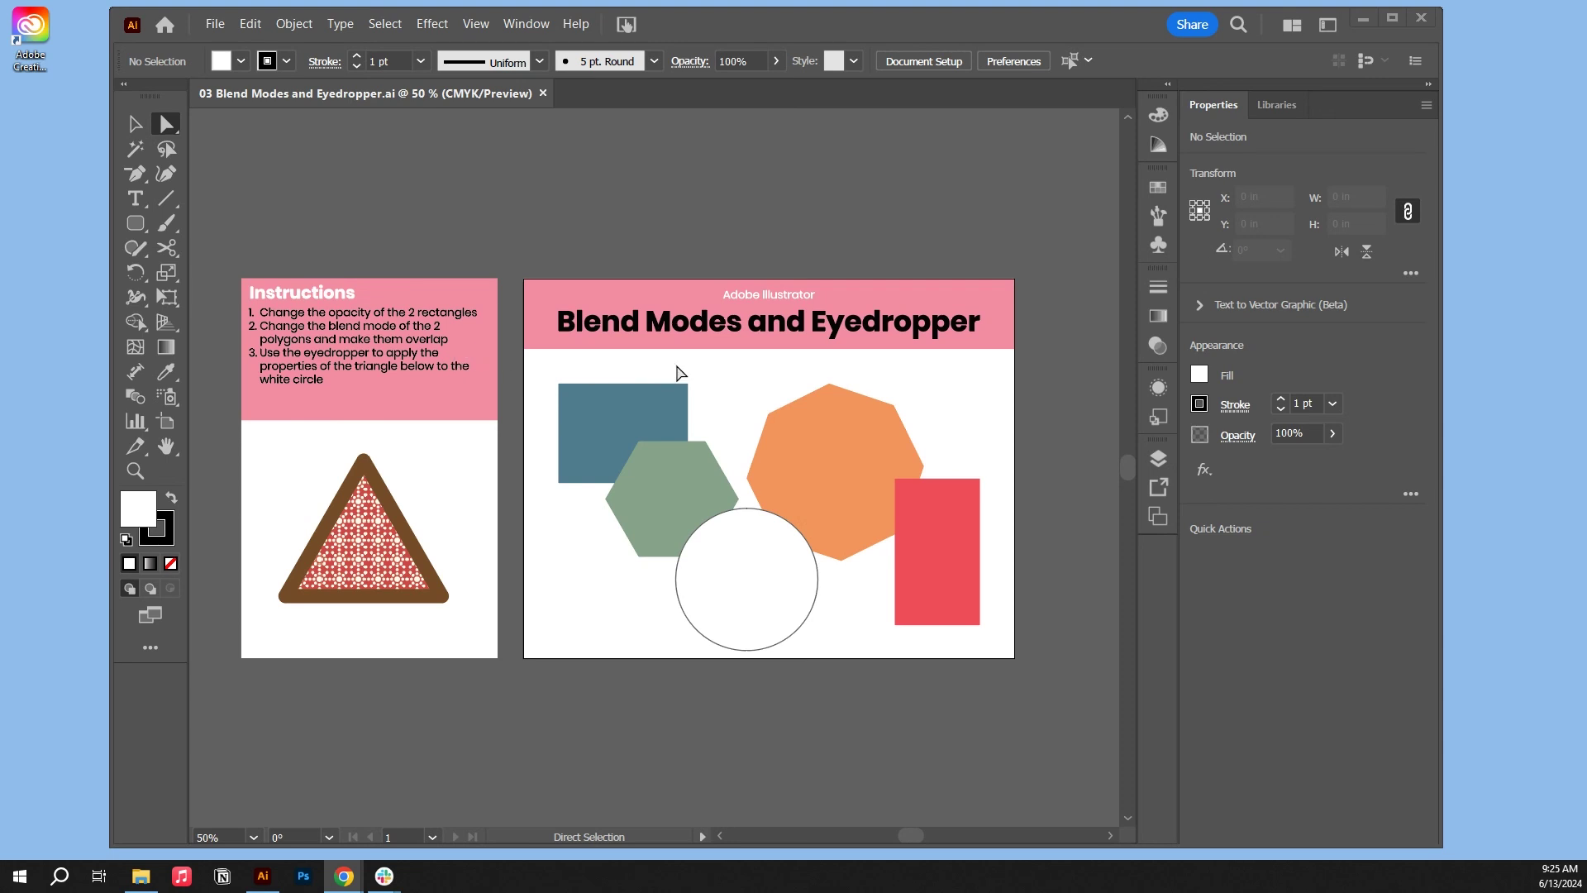
left_click(661, 403)
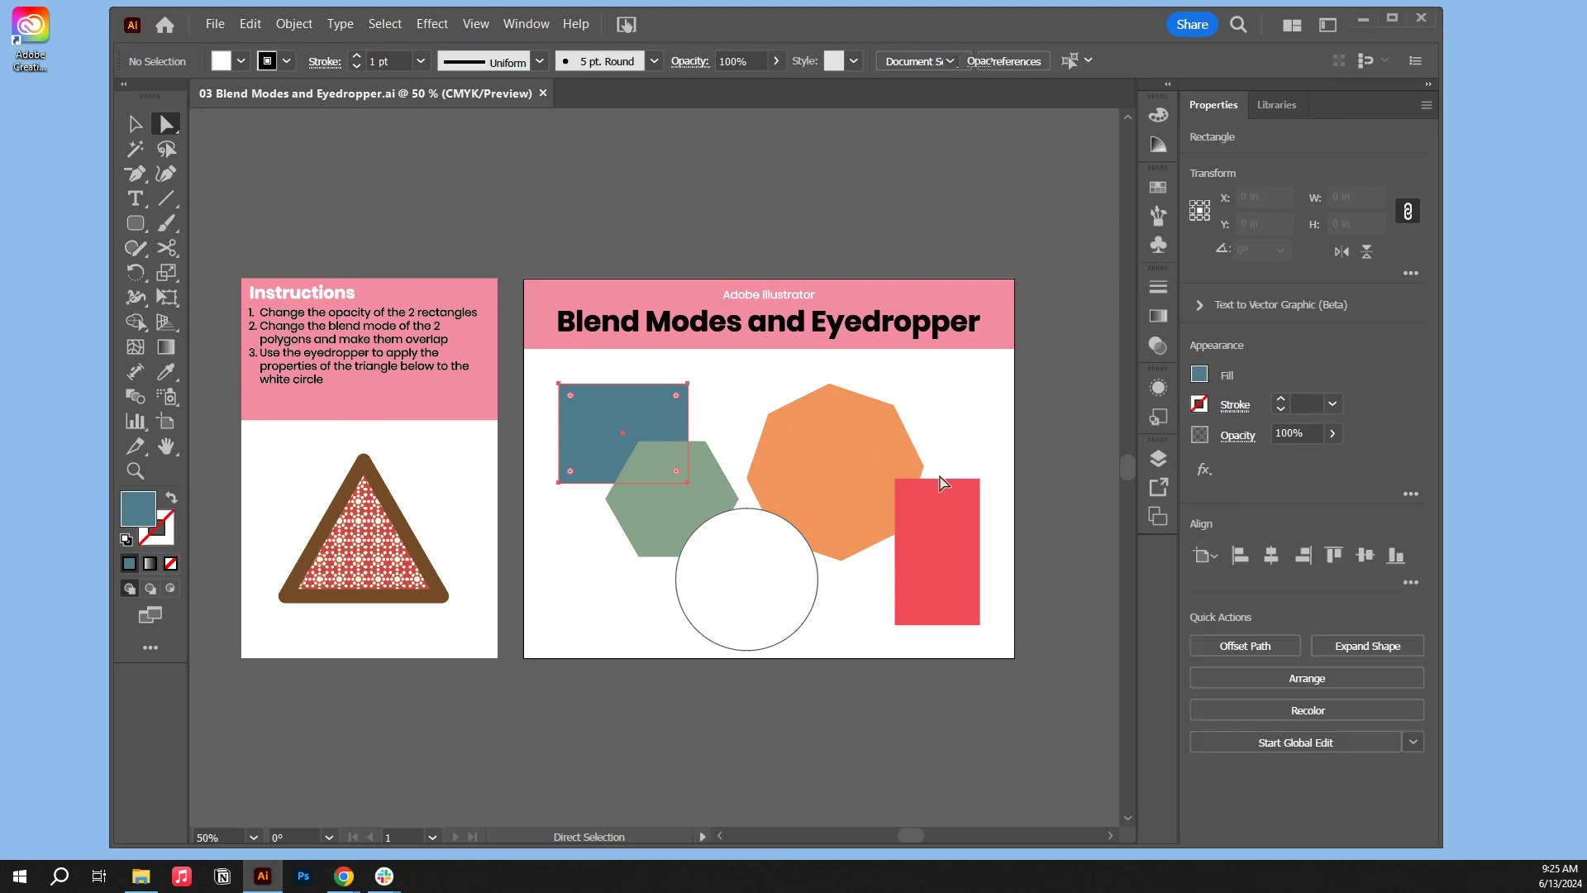
left_click(917, 533)
left_click(588, 417)
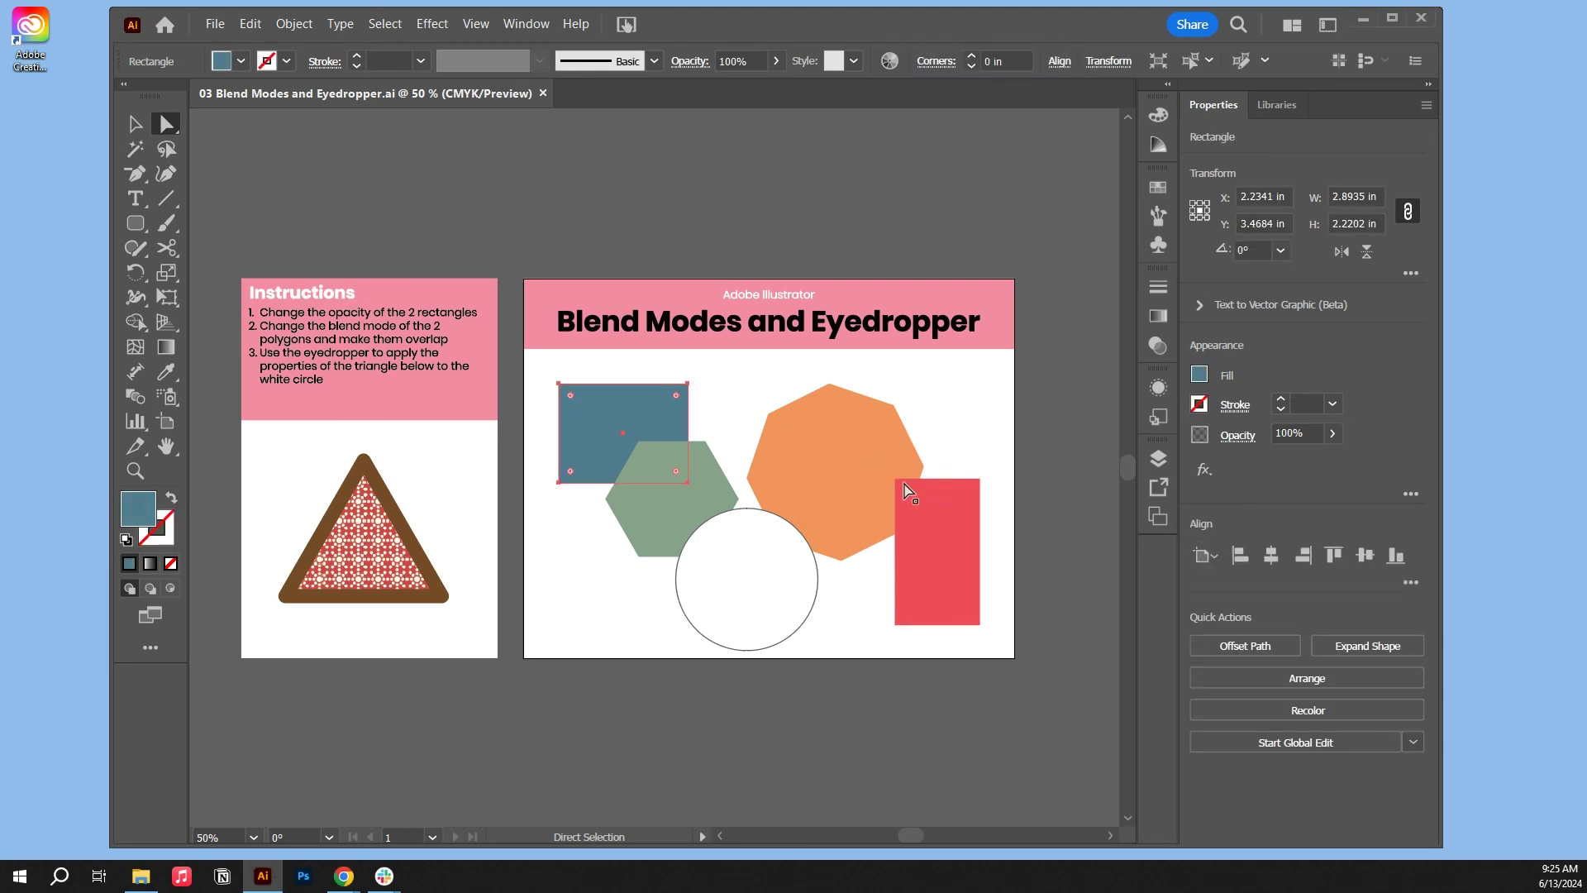
left_click(942, 546)
left_click(595, 419)
Step: Lower the opacity of the red rectangle to 47%
left_click(135, 123)
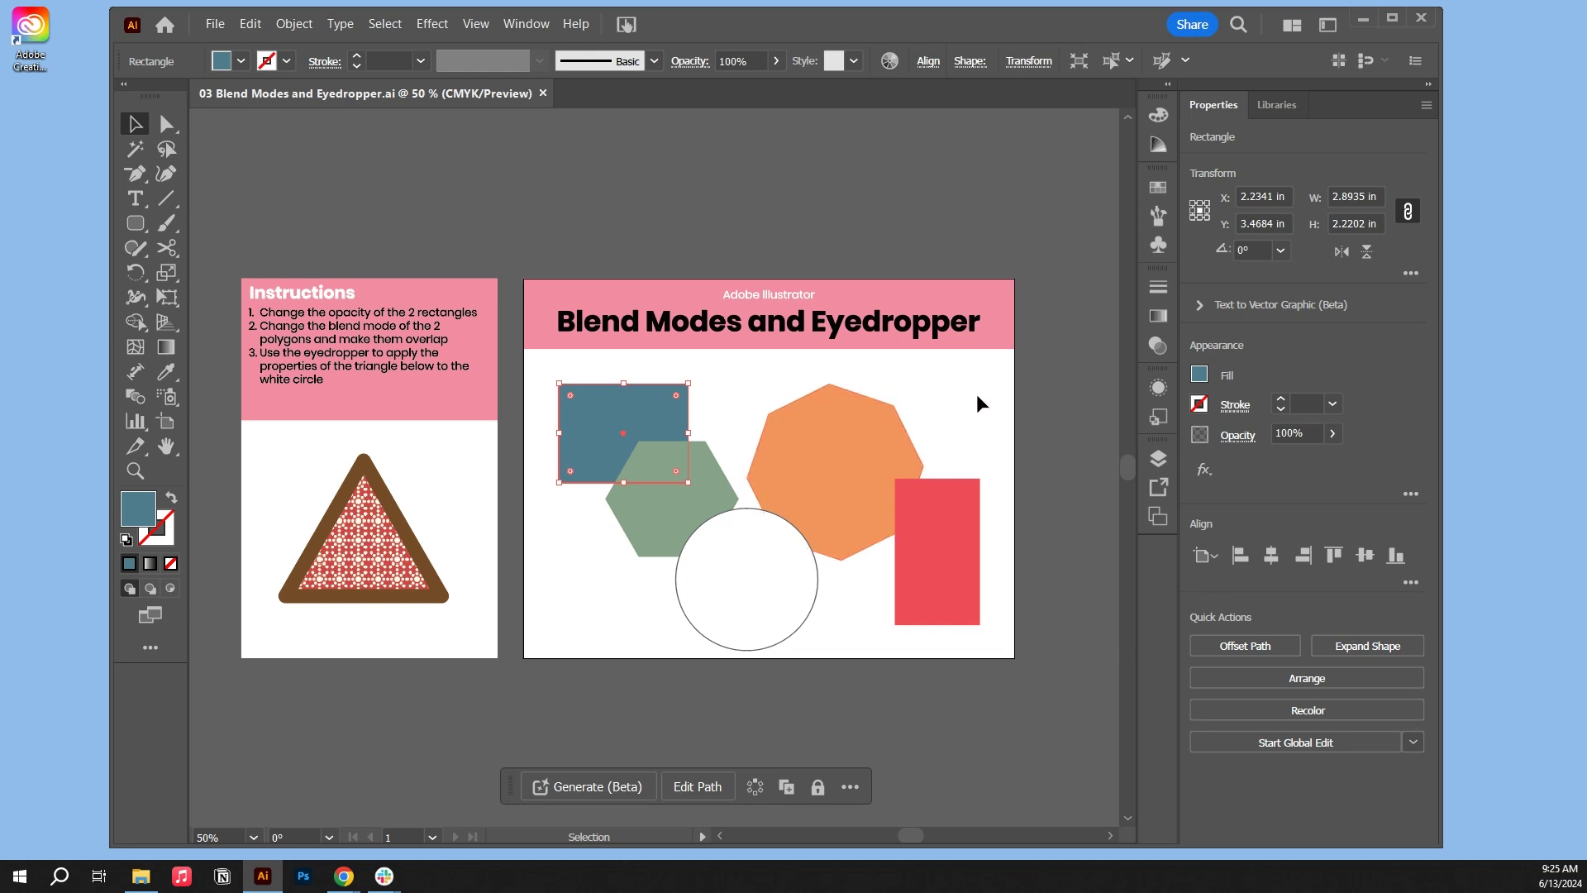
left_click(962, 512)
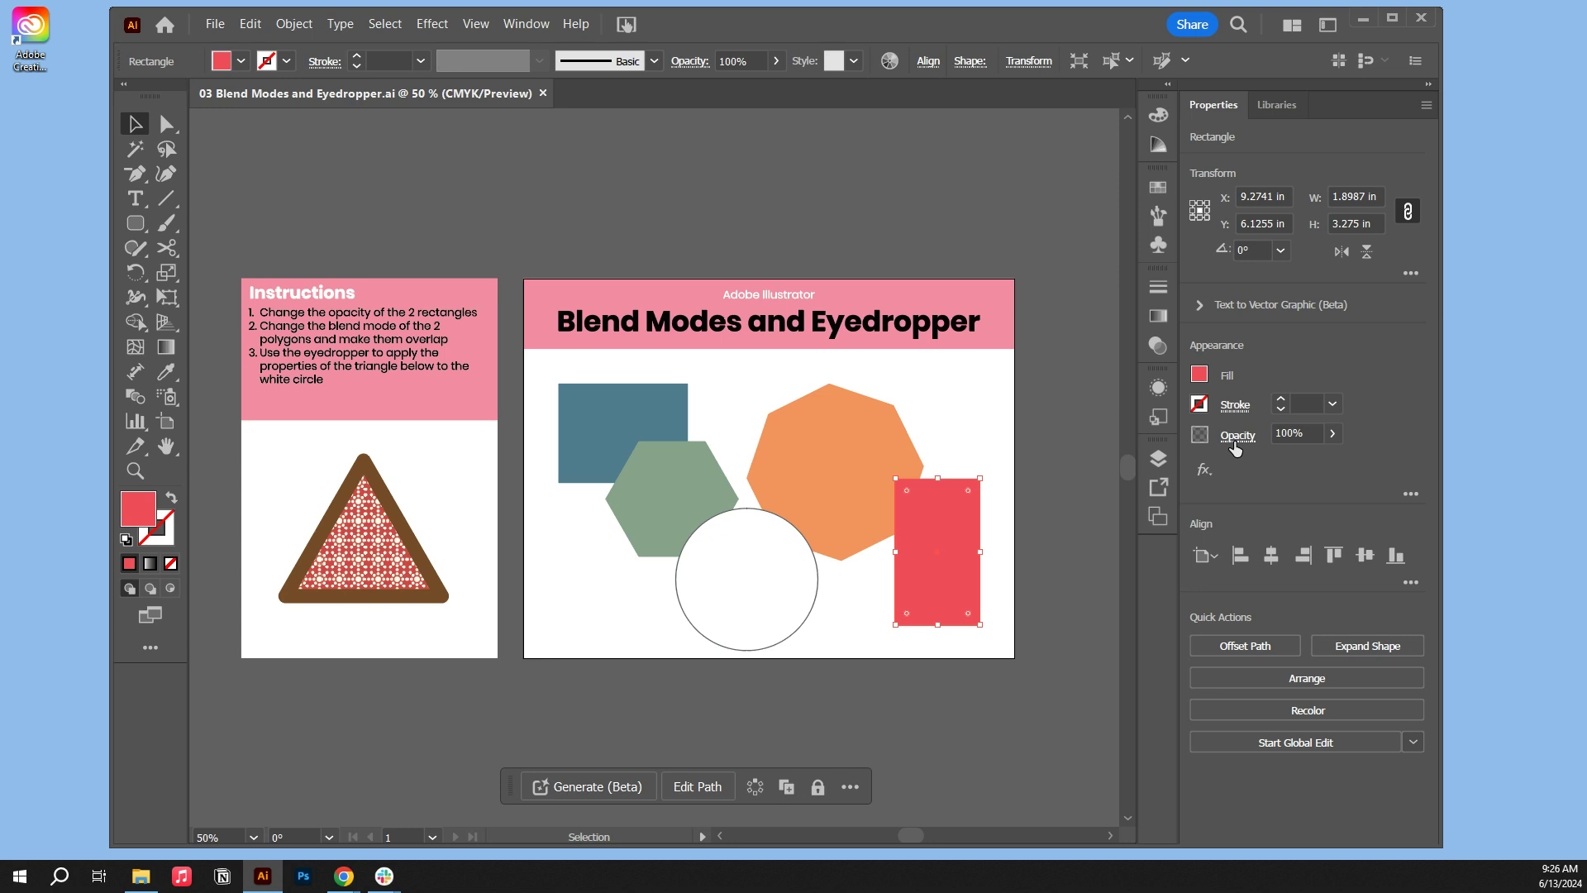
left_click(1332, 436)
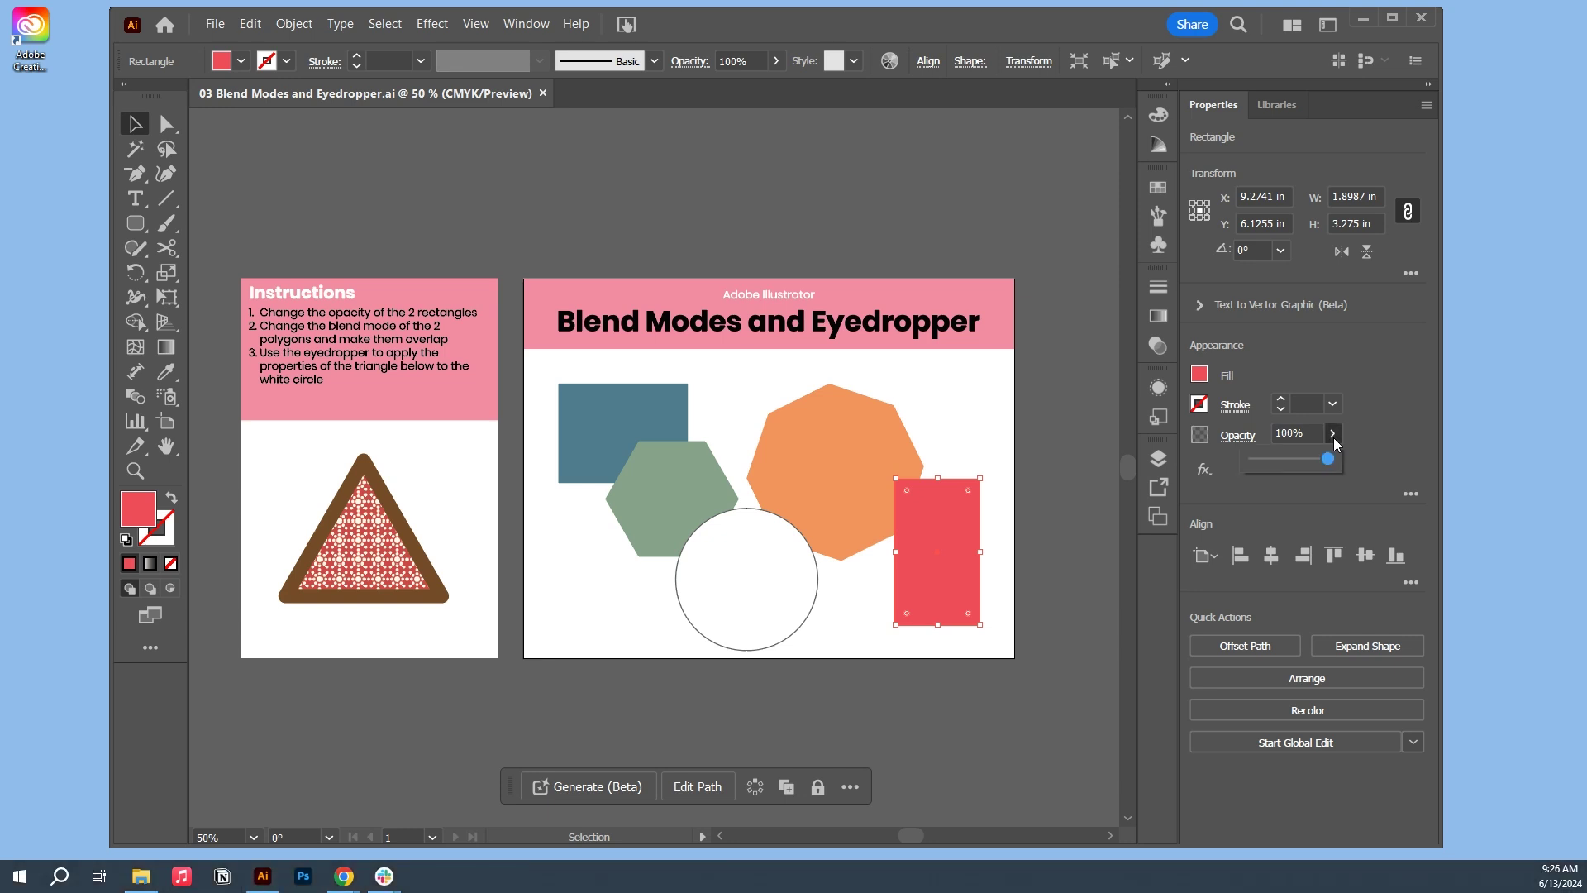
left_click_drag(1328, 461, 1294, 469)
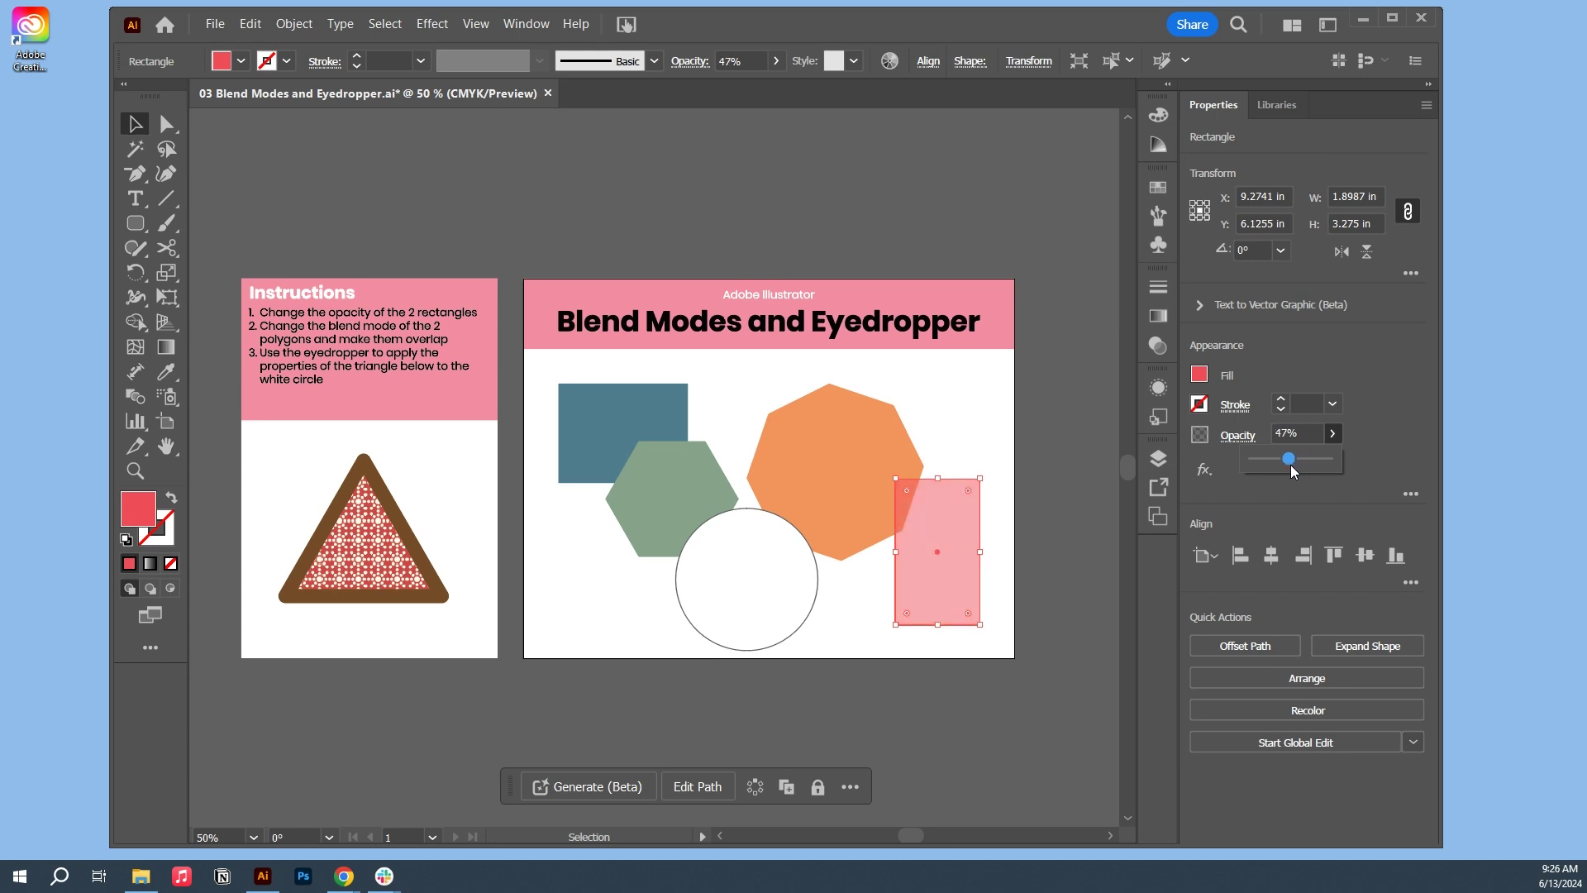
left_click(1061, 532)
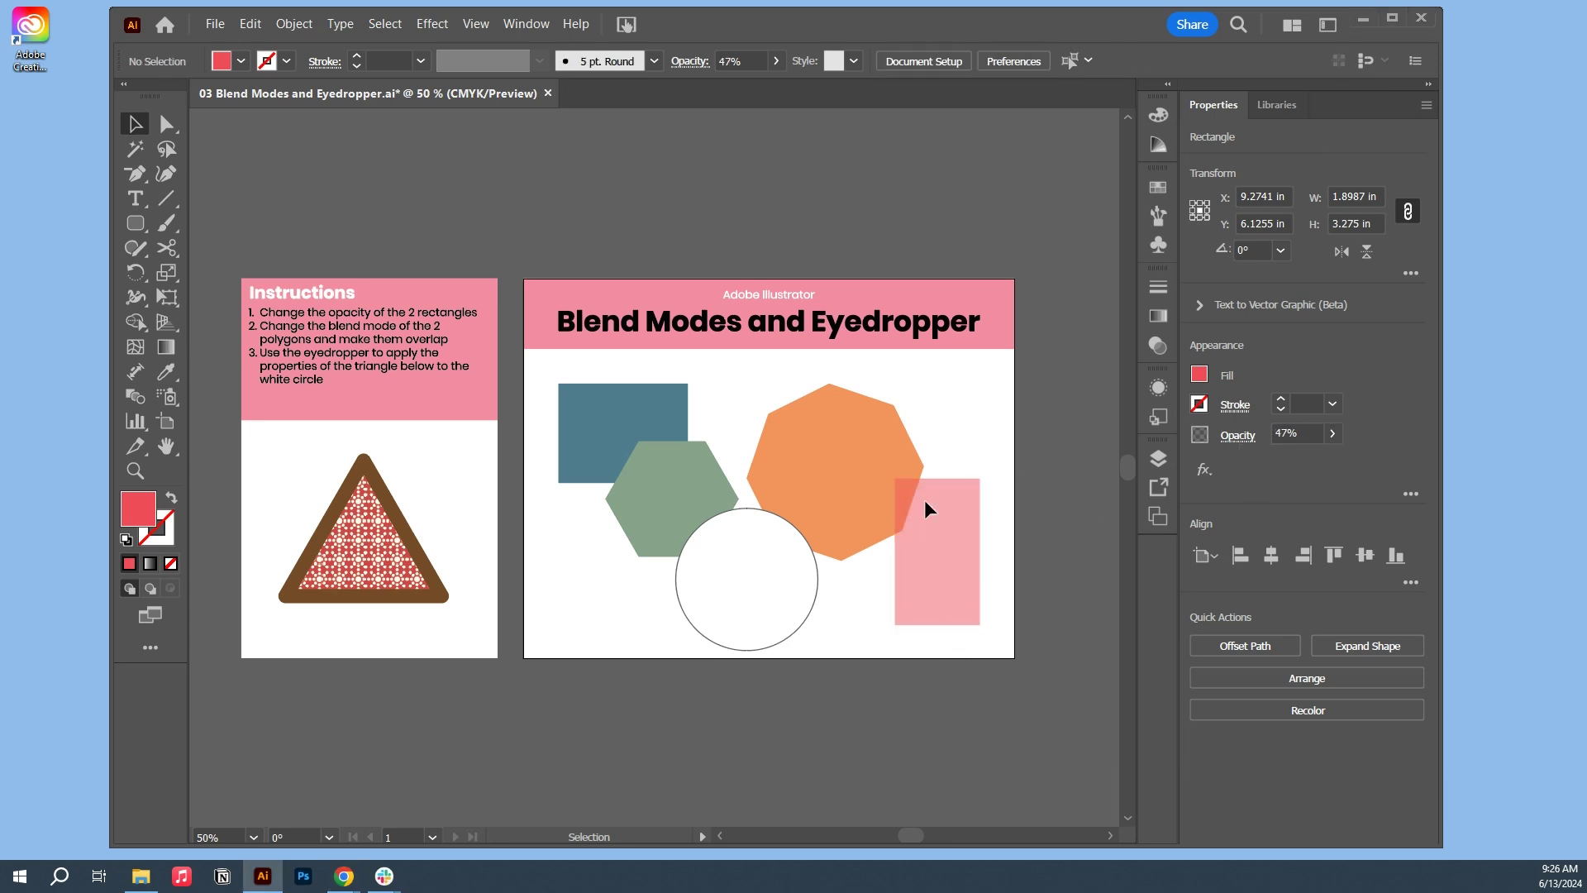
Step: Lower the opacity of the blue rectangle to 52%
left_click(666, 419)
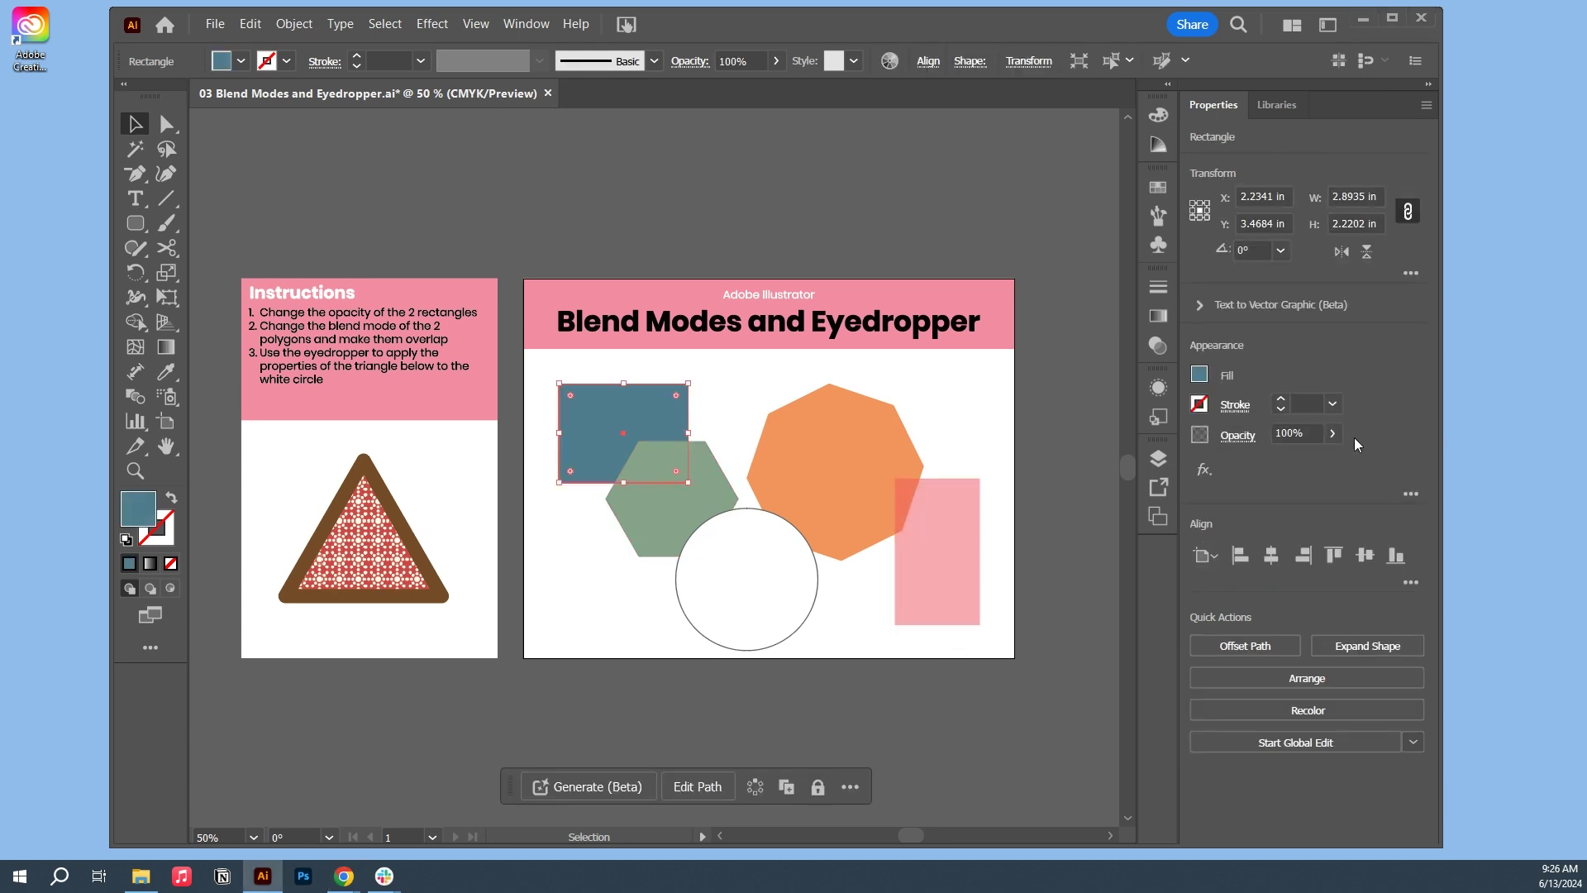
left_click(1332, 433)
left_click_drag(1306, 457, 1263, 463)
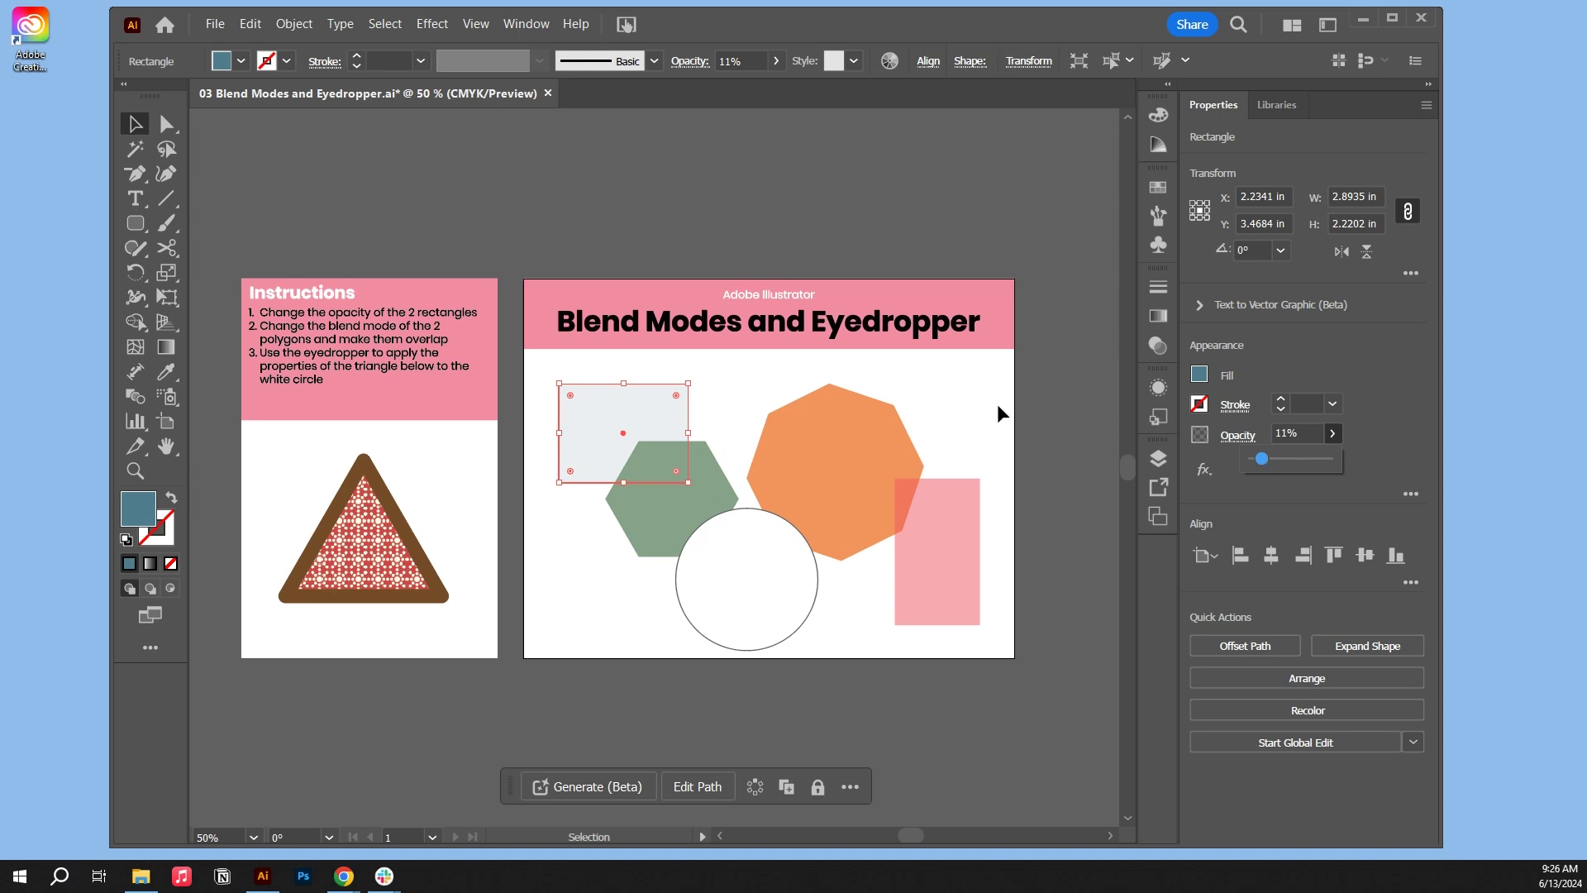
left_click(1295, 457)
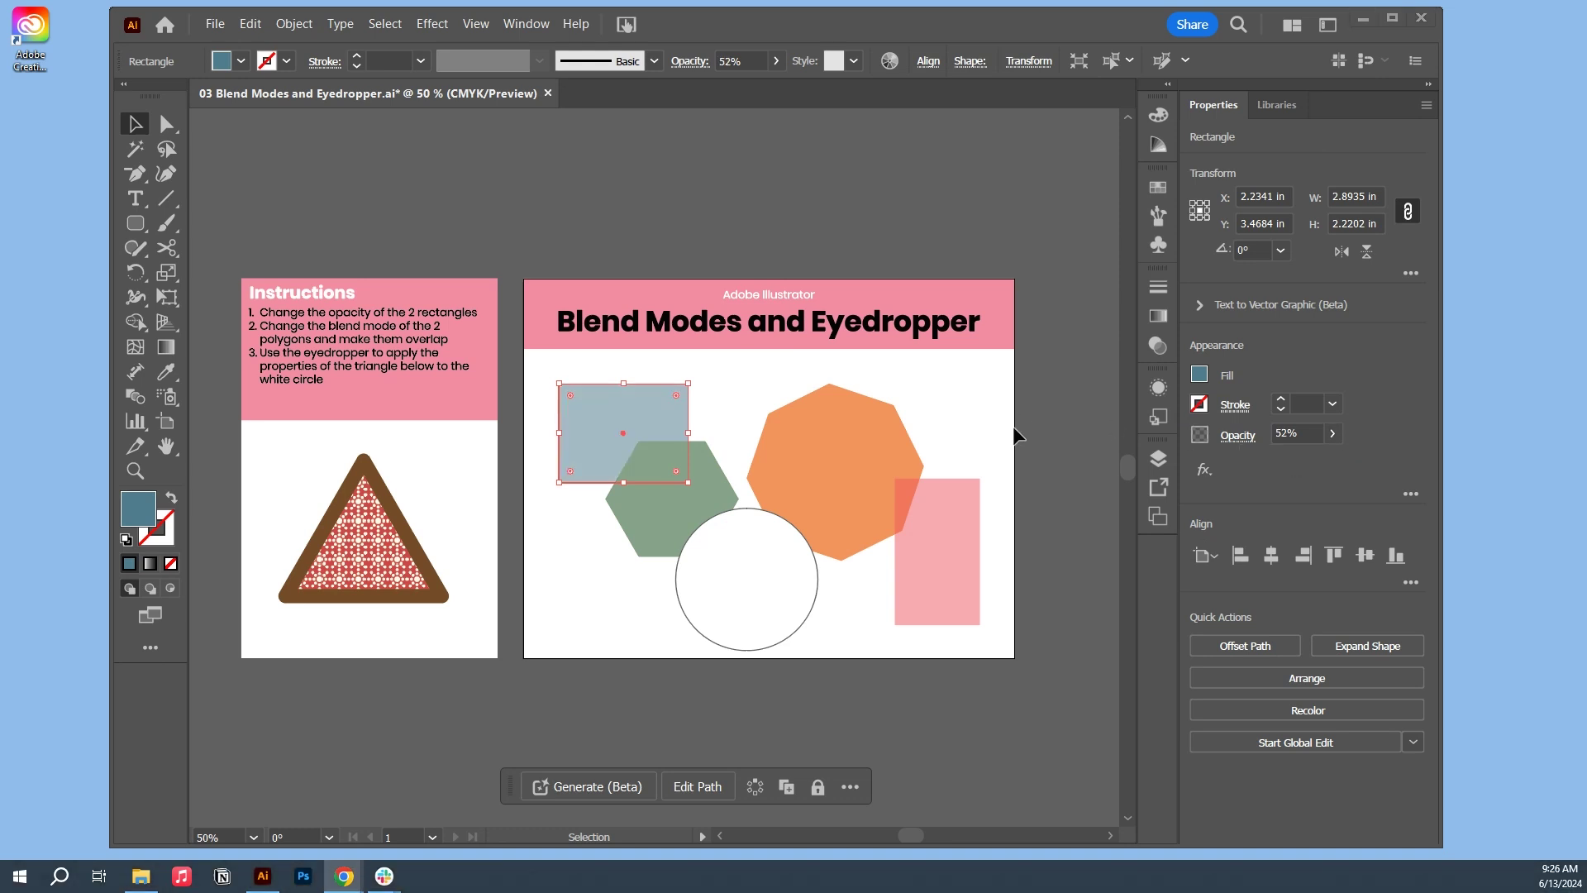
left_click(969, 418)
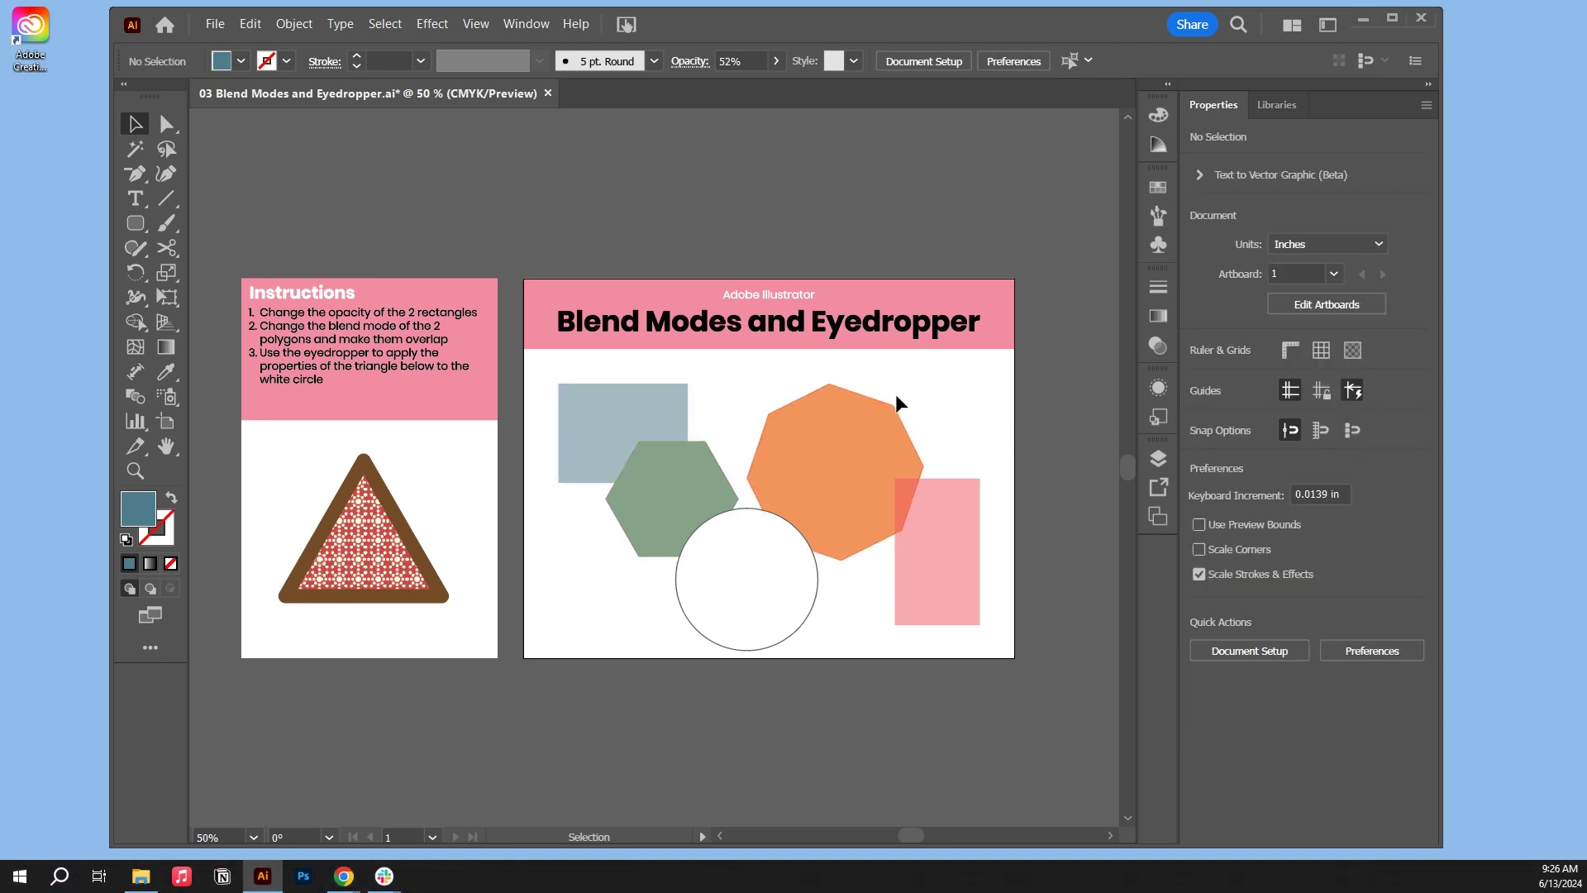
Step: Move the orange polygon so it overlaps the green hexagon and set its blend mode to Multiply
left_click_drag(849, 420, 780, 433)
left_click(935, 376)
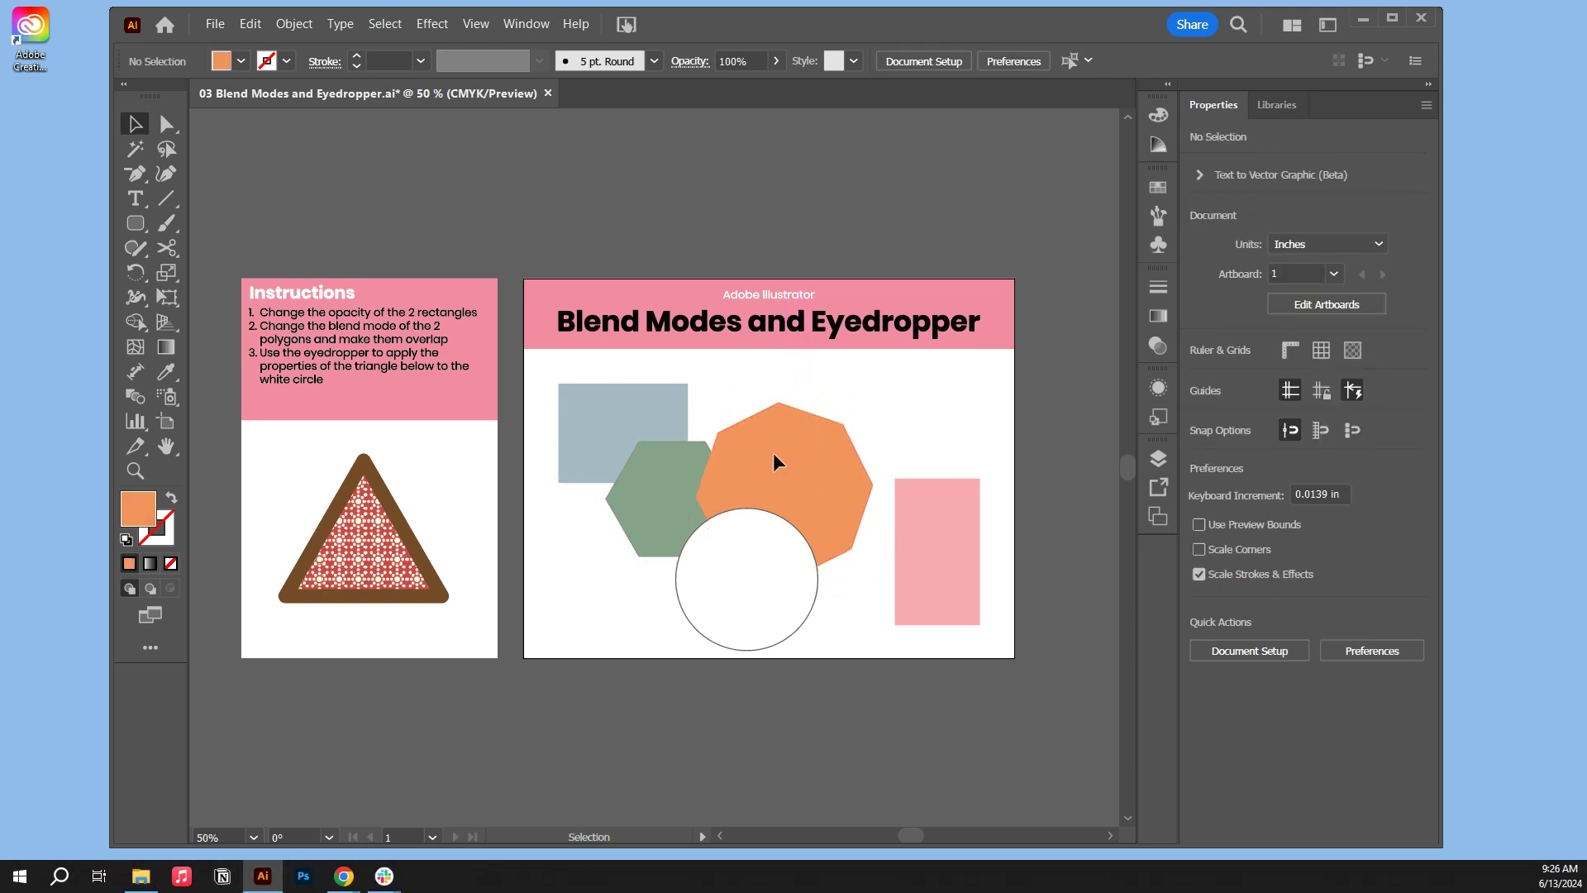
left_click(772, 453)
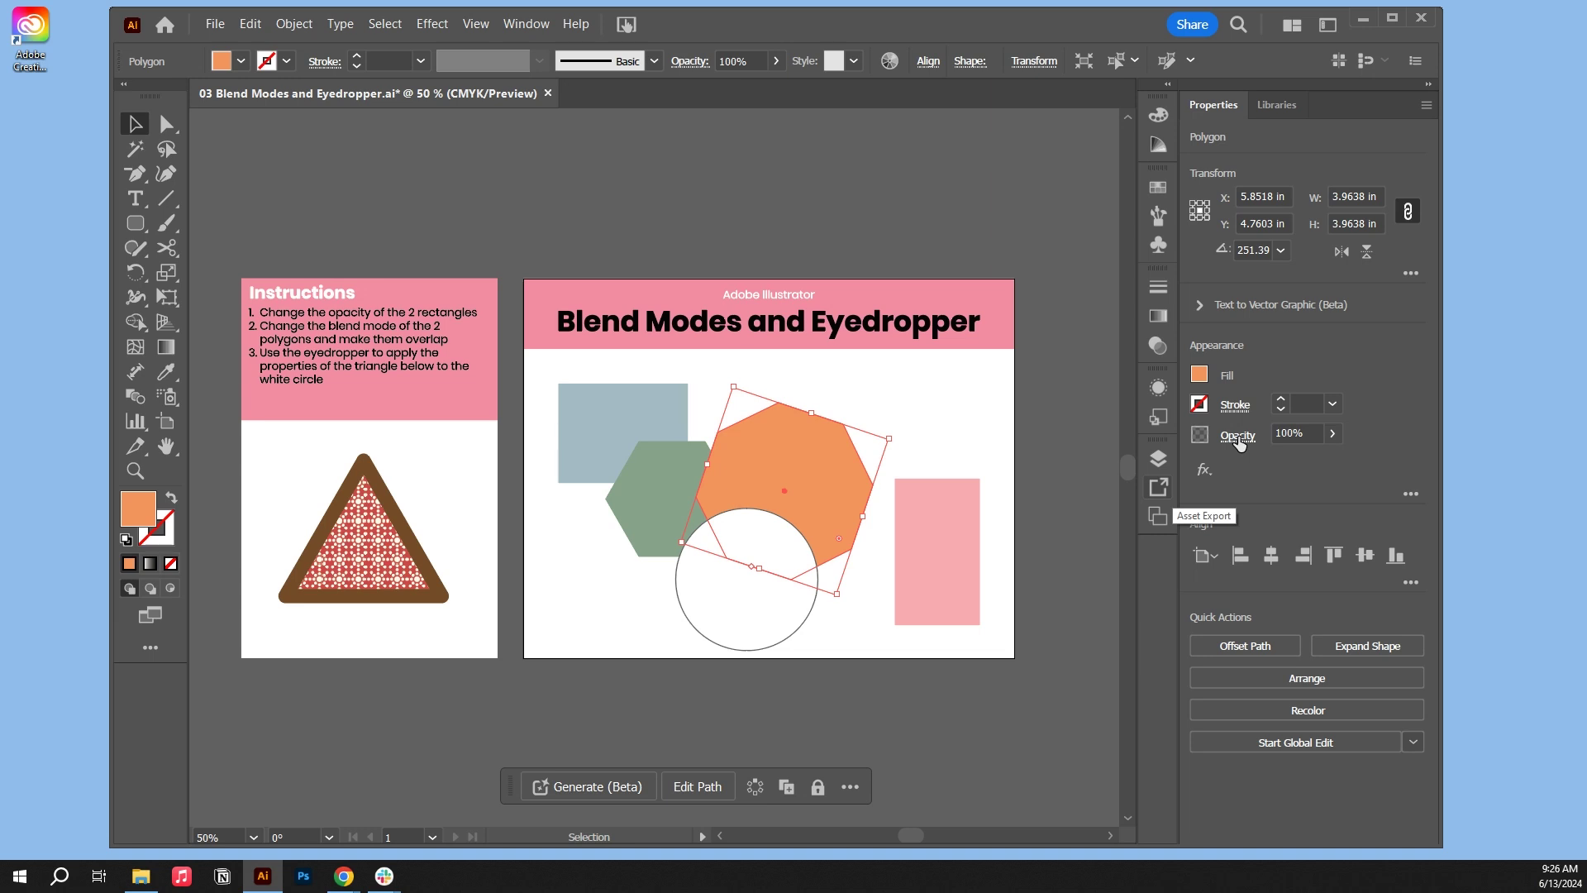
left_click(1238, 438)
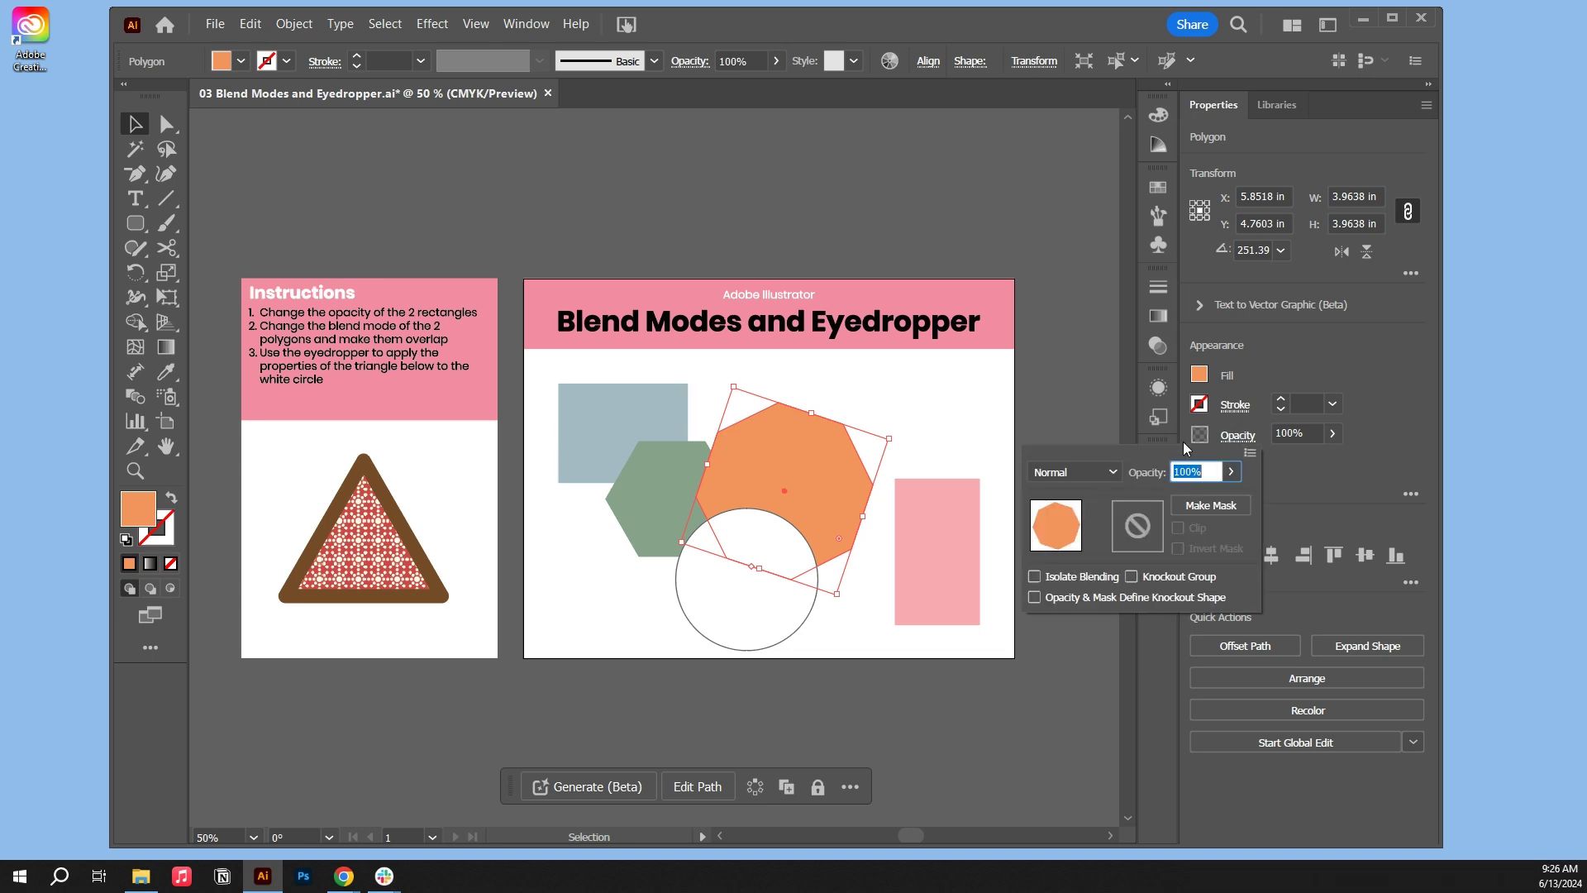
left_click(1096, 471)
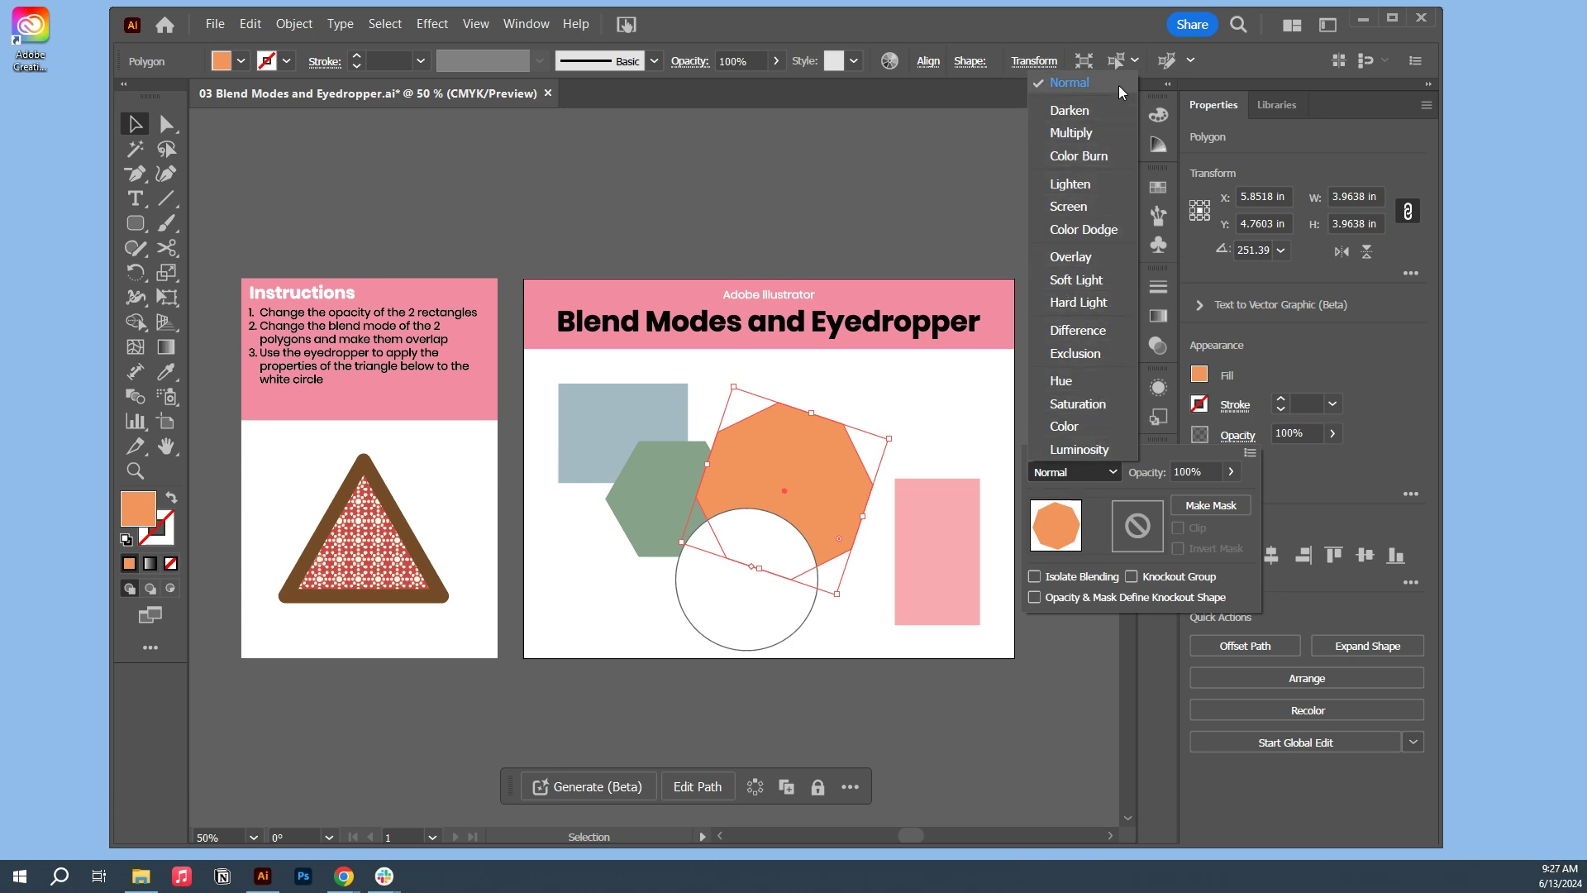
left_click(1083, 135)
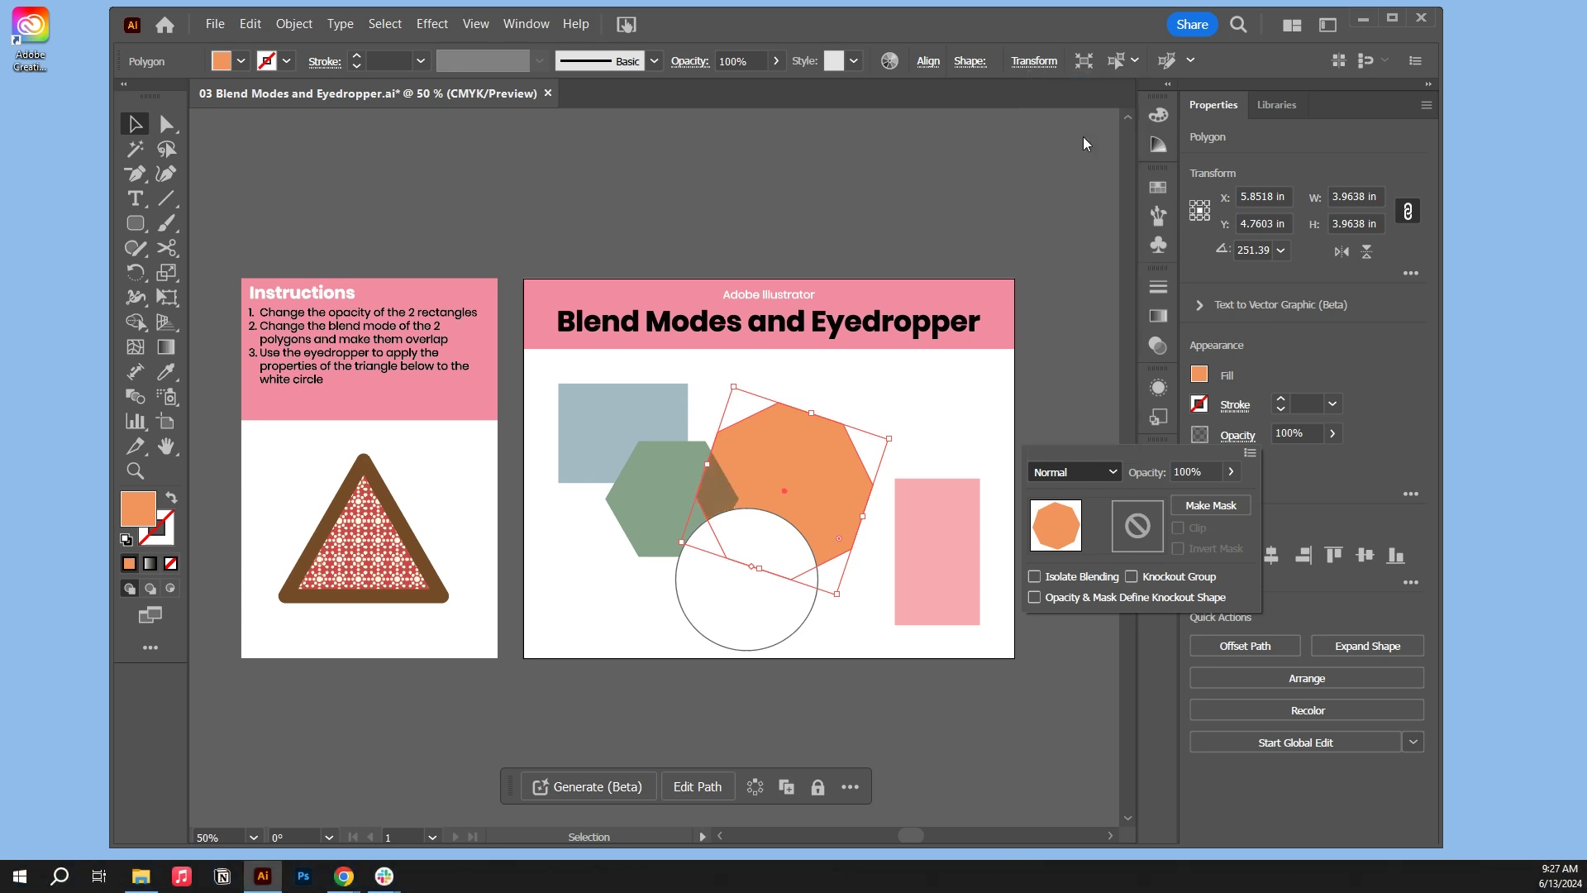
Step: Try the Screen, Lighten, Color Dodge, Overlay, Soft Light and Hard Light blend modes on the orange polygon
left_click(1110, 471)
left_click(1099, 205)
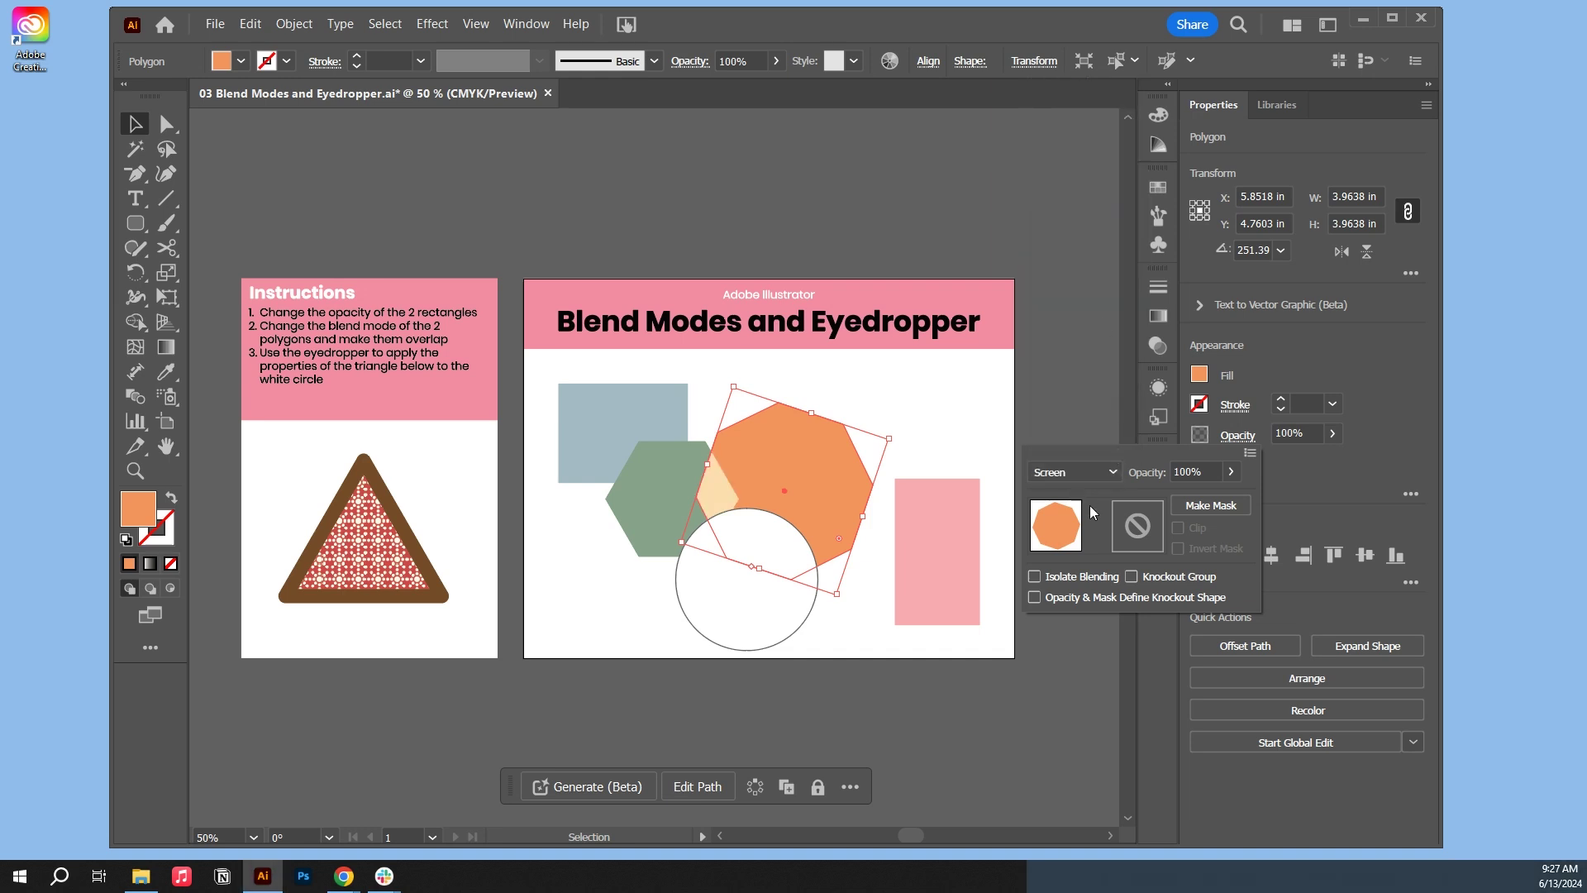
left_click(1089, 473)
left_click(1084, 187)
left_click(1089, 473)
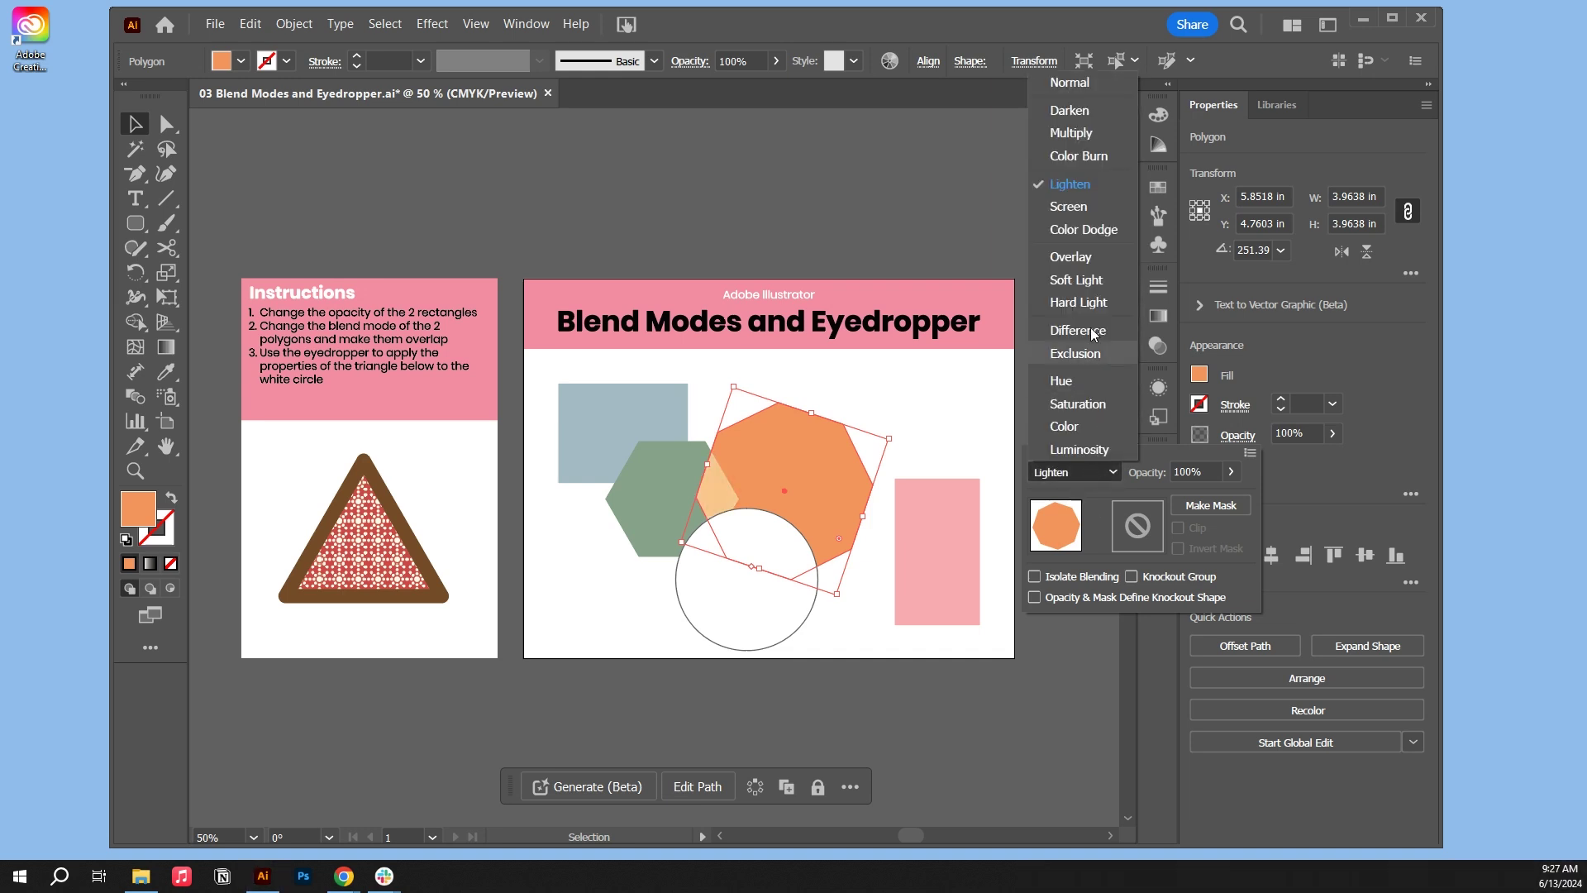
left_click(1086, 220)
left_click(1098, 472)
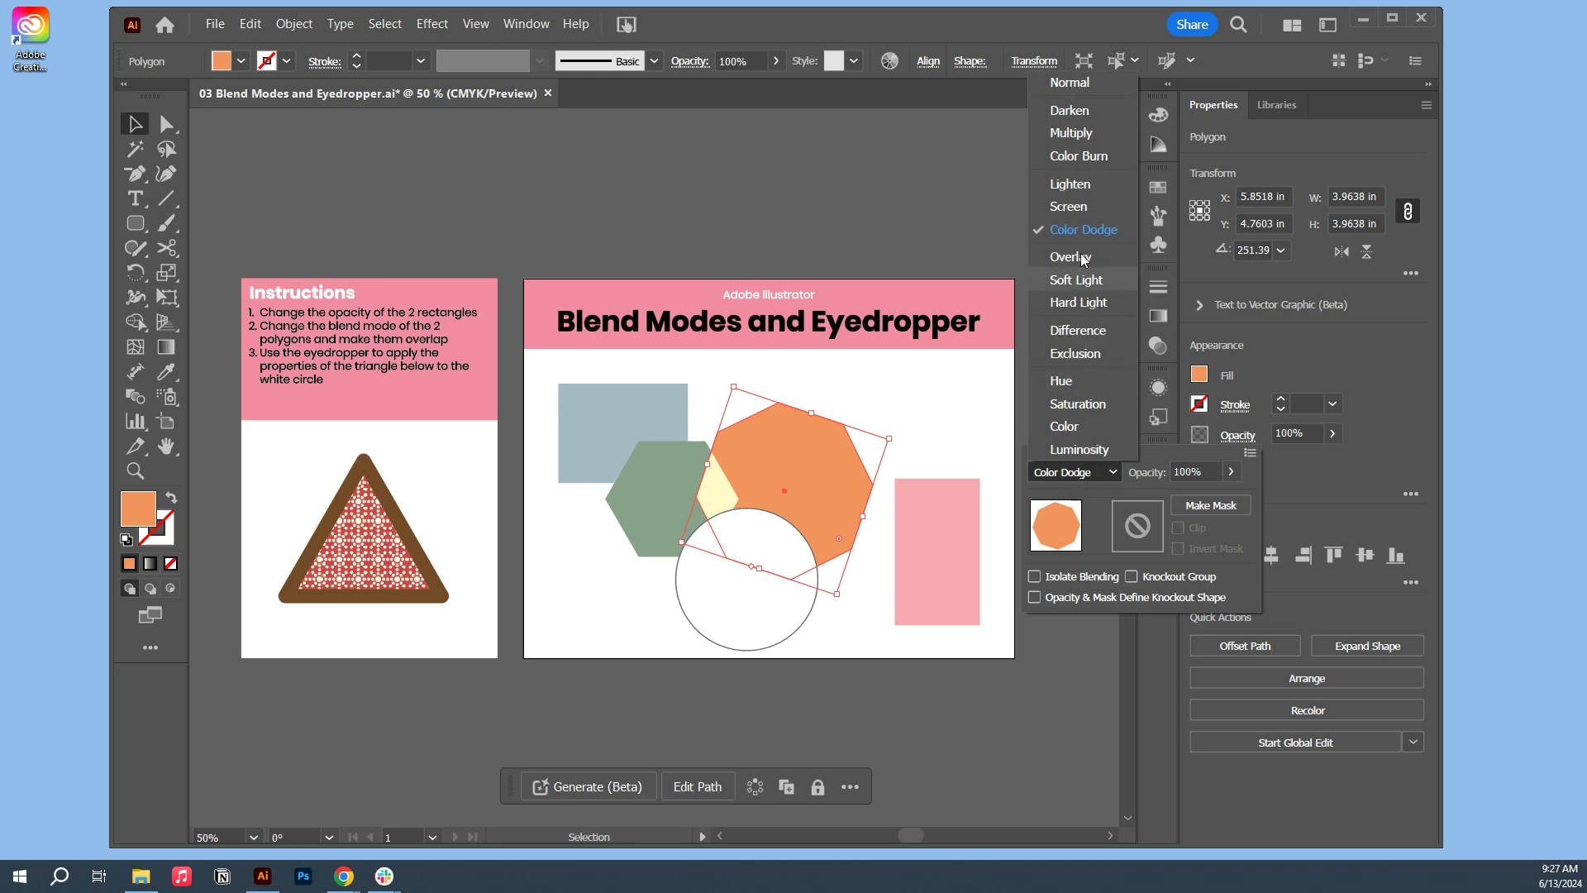
left_click(1081, 262)
left_click(1088, 473)
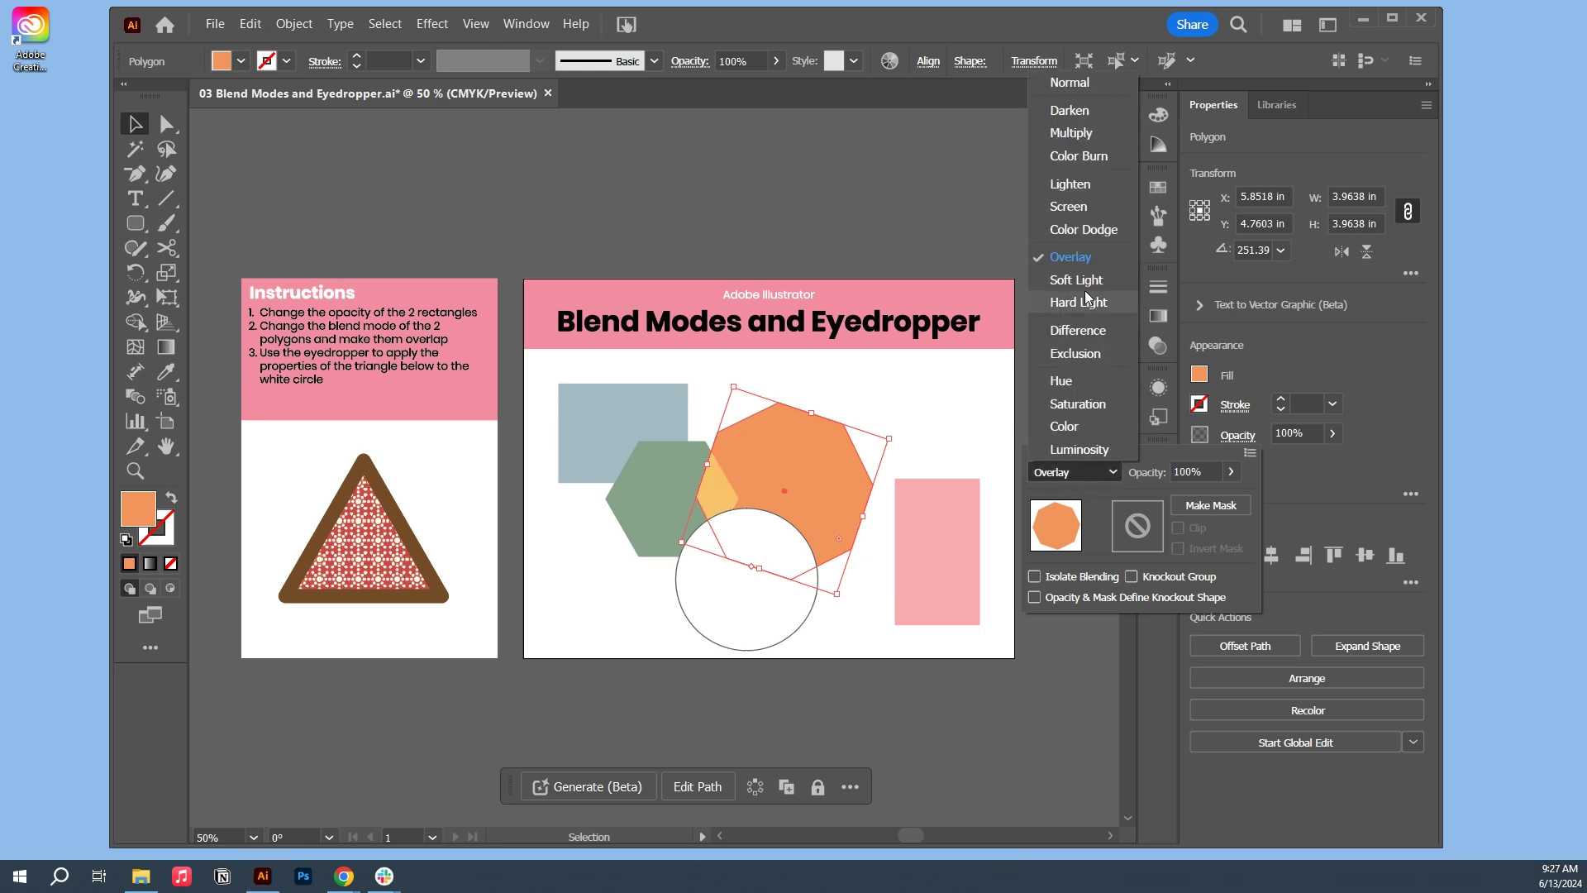
left_click(1088, 325)
left_click(1087, 471)
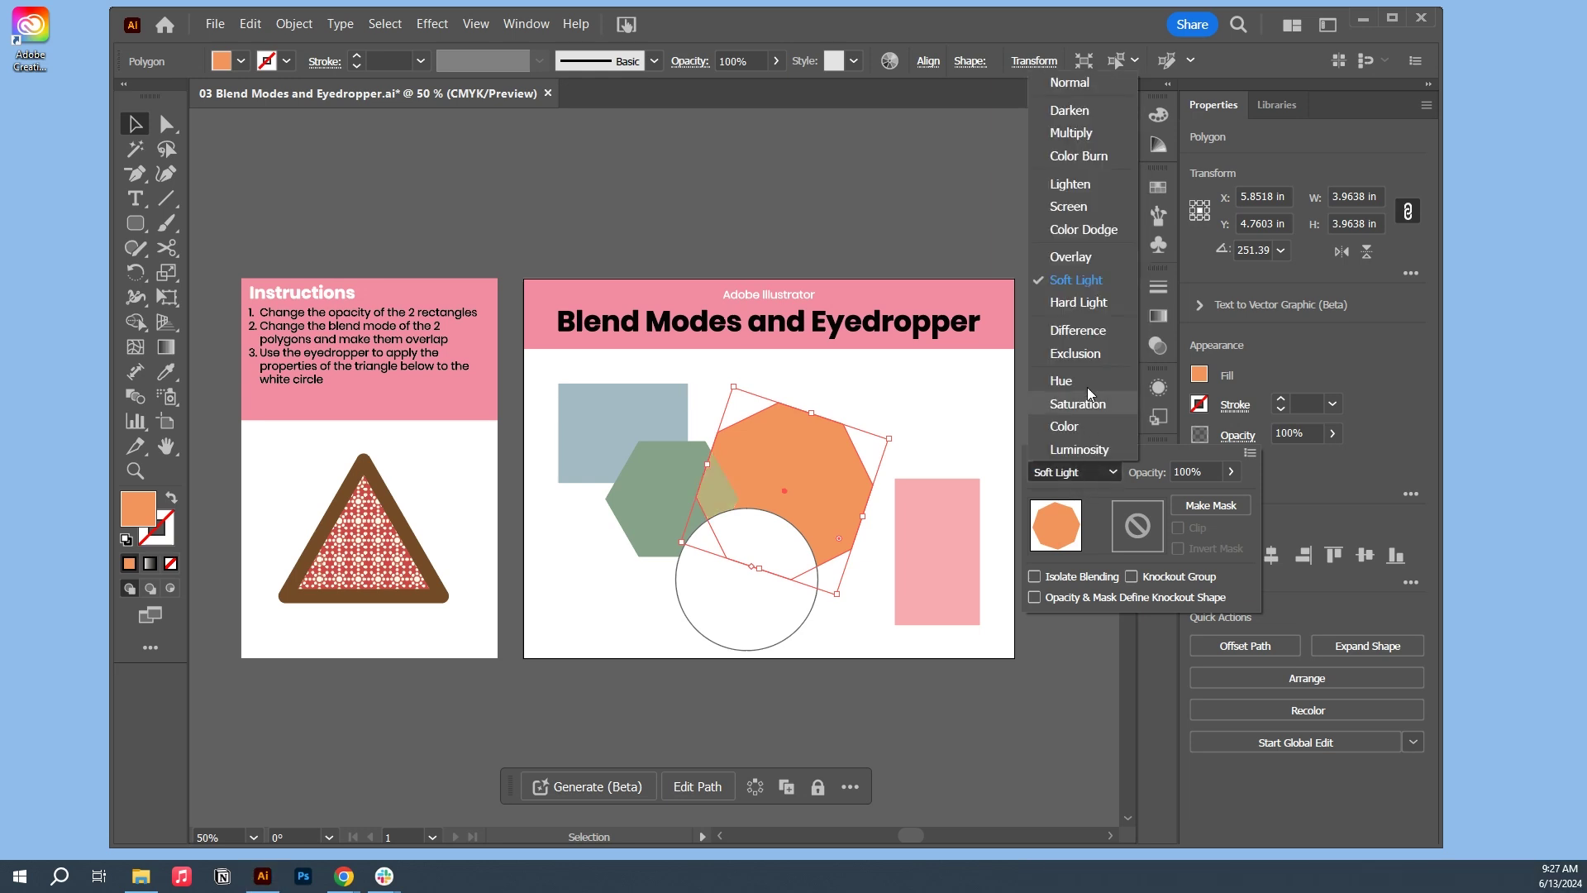
left_click(1086, 299)
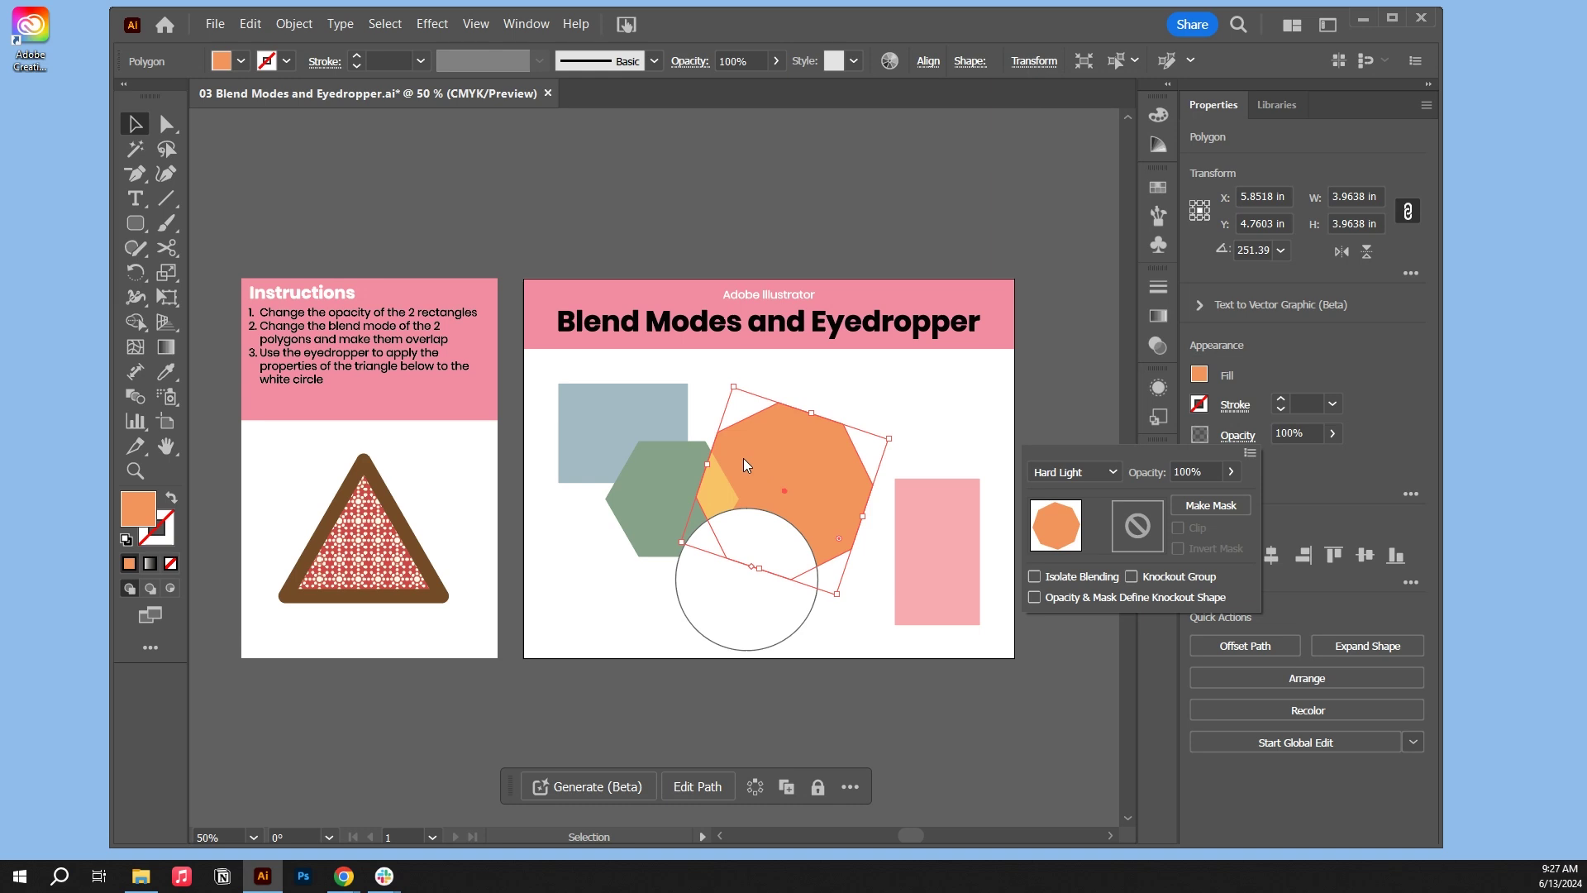
left_click(743, 459)
left_click(715, 400)
Step: Move the semi-transparent red rectangle so it overlaps the right edge of the orange polygon
key("ctrl+equal")
key("ctrl+equal")
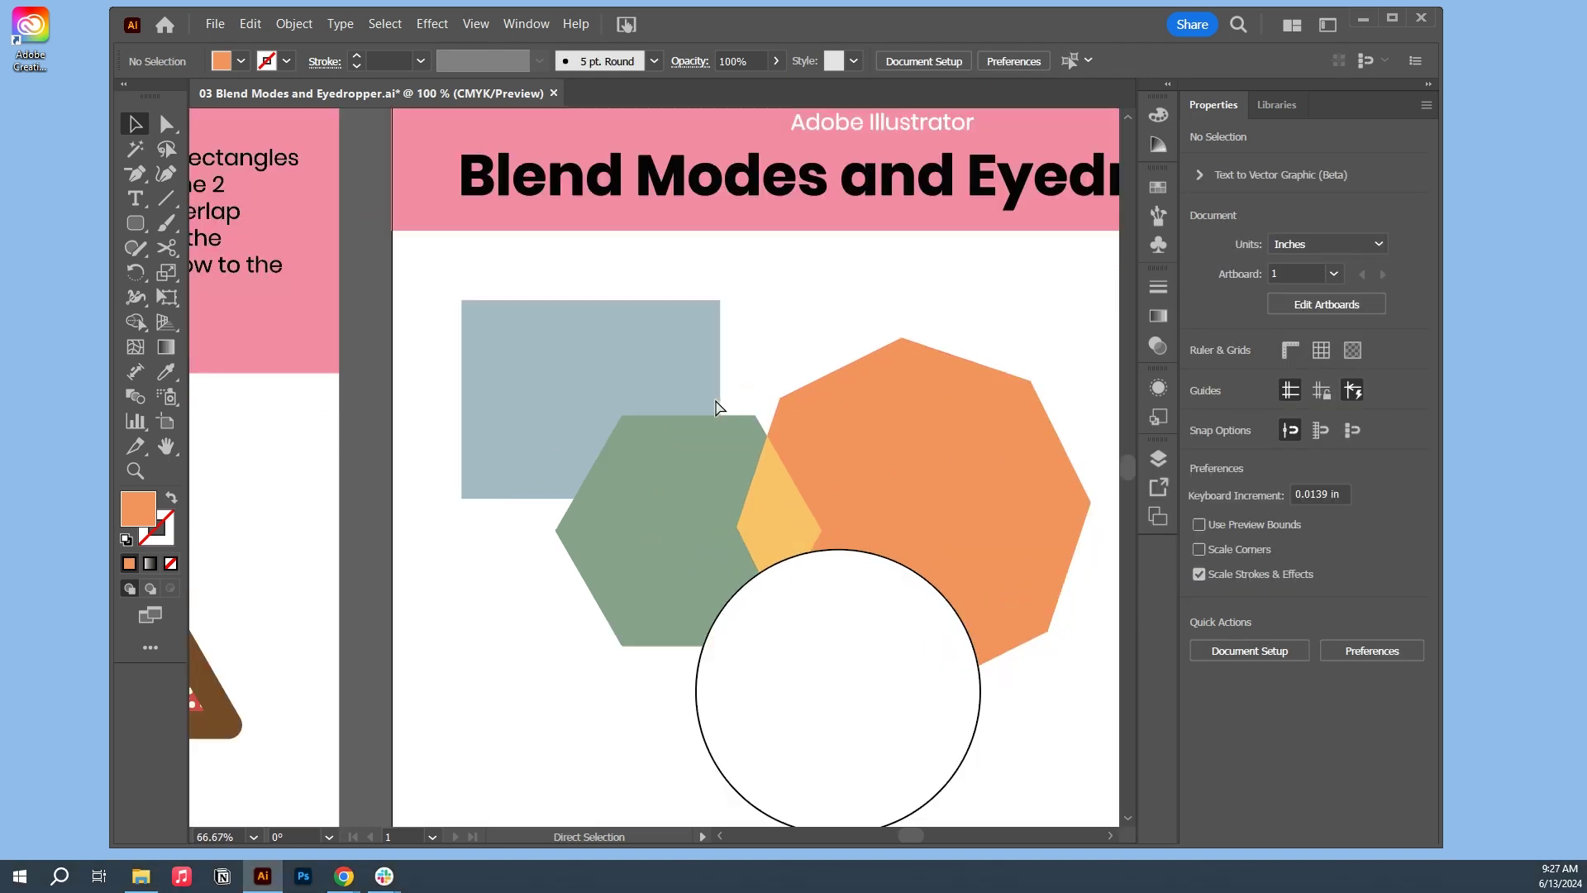
key("ctrl+equal")
key("n")
key("space")
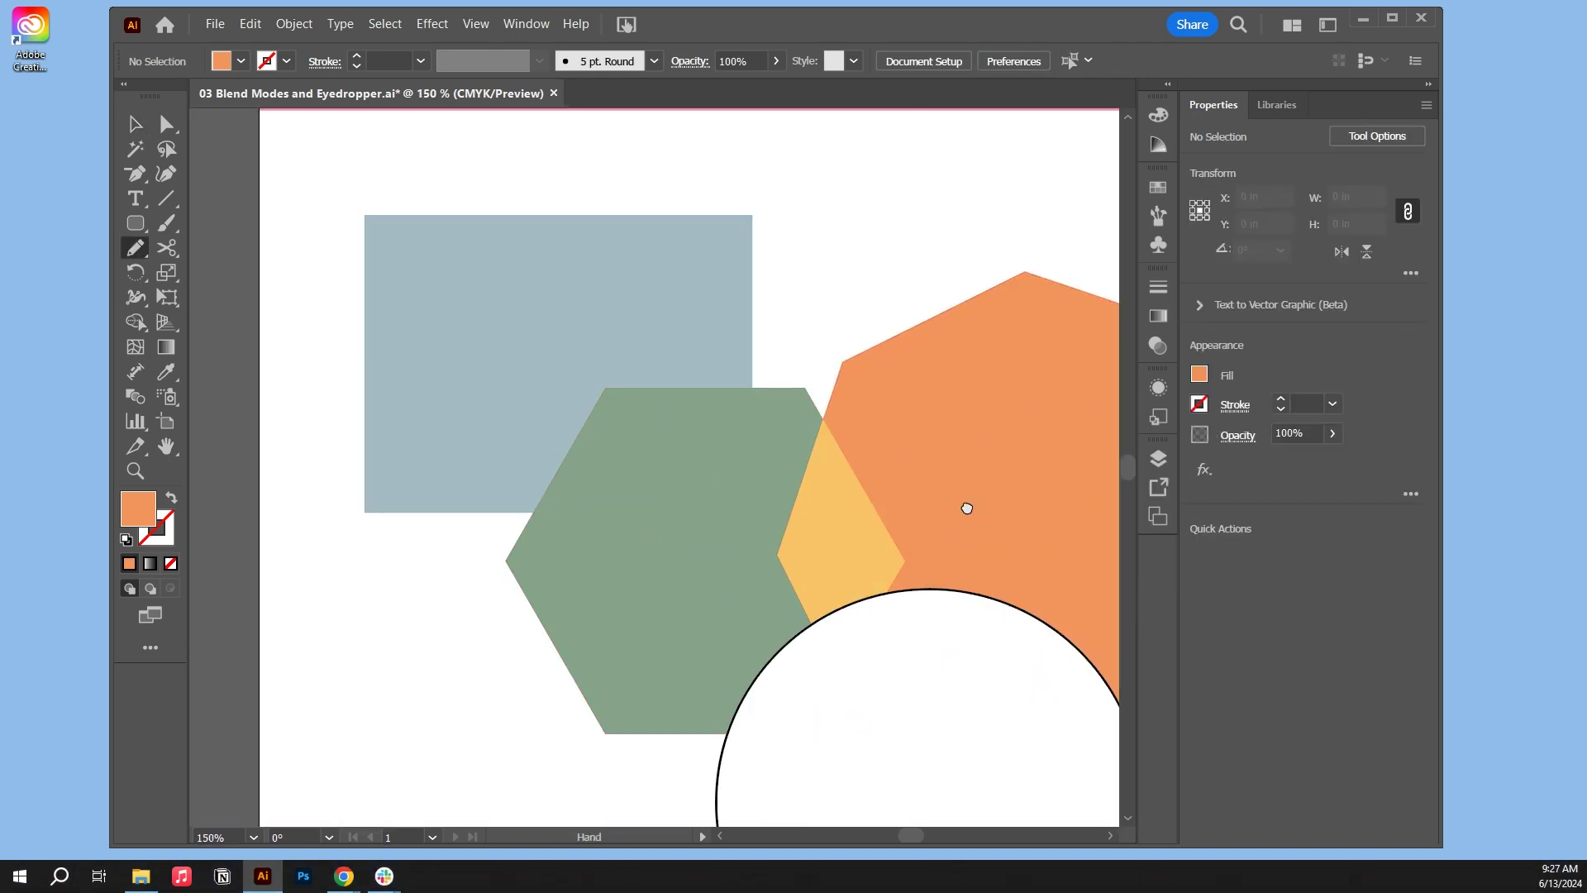
mouse_move(967, 504)
left_mouse_down()
mouse_move(711, 375)
mouse_move(670, 336)
left_mouse_up()
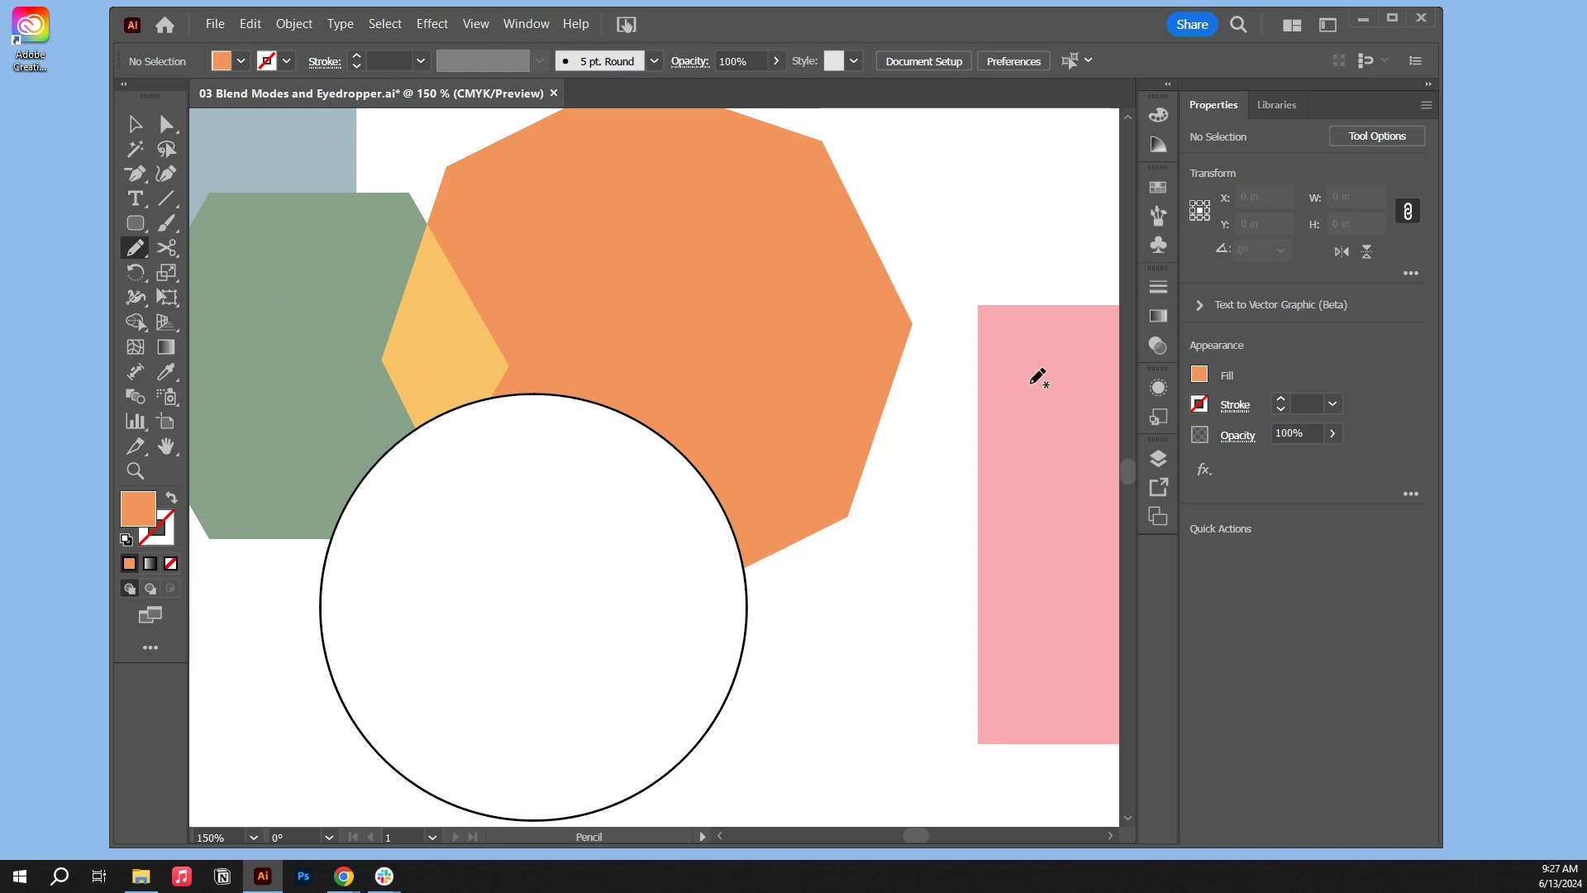
key("v")
left_click_drag(1035, 390, 866, 358)
left_click(941, 203)
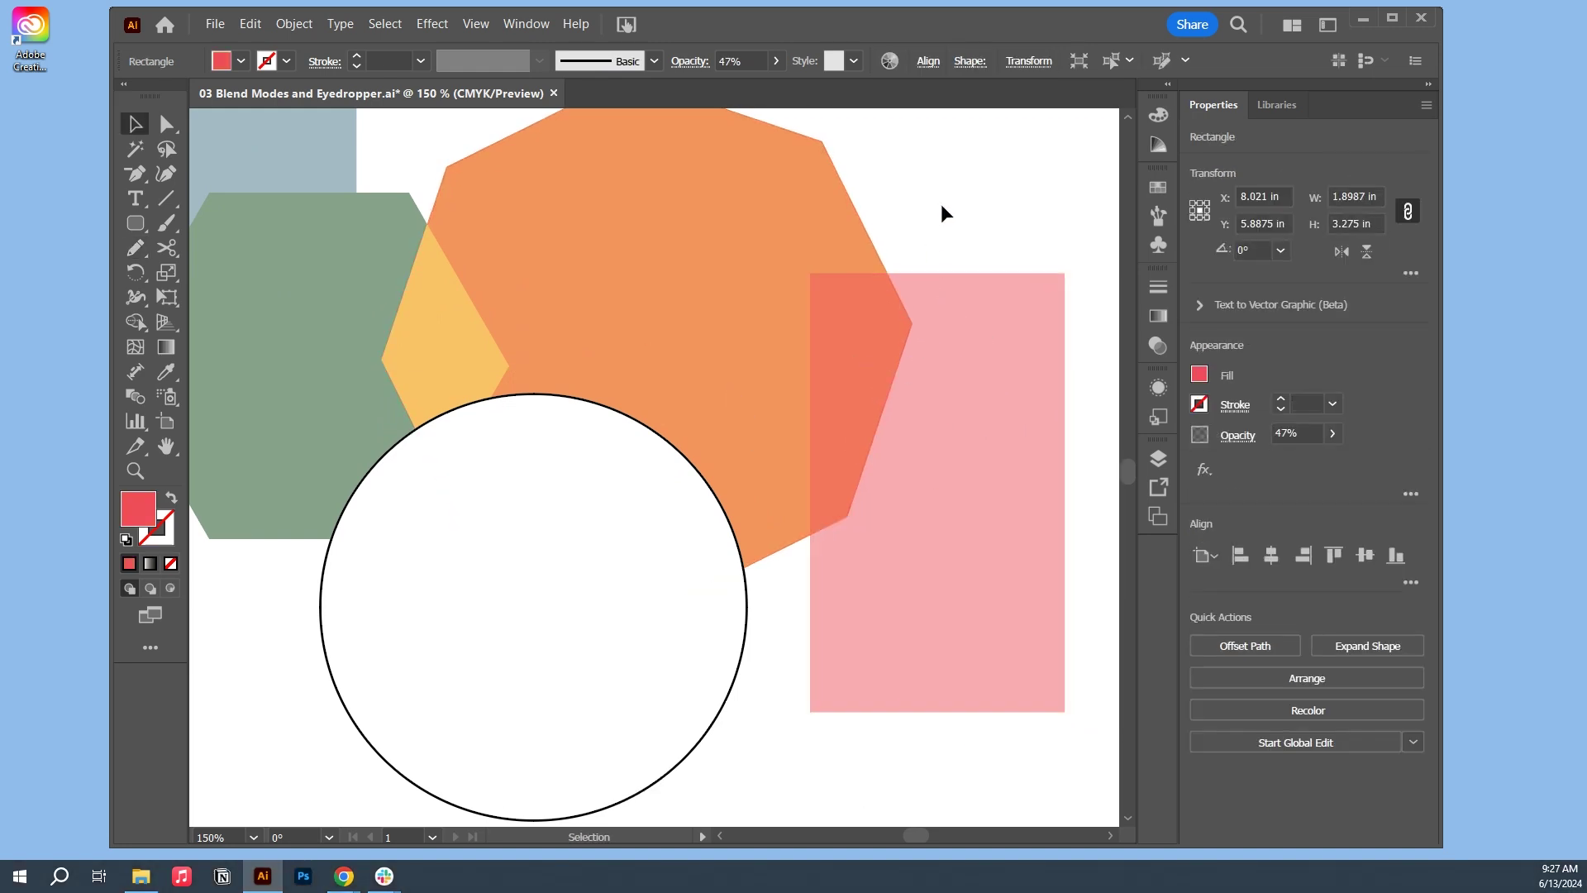
Step: Compare the Multiply and Color Burn blend modes on the orange polygon and leave it set to Multiply
left_click(607, 309)
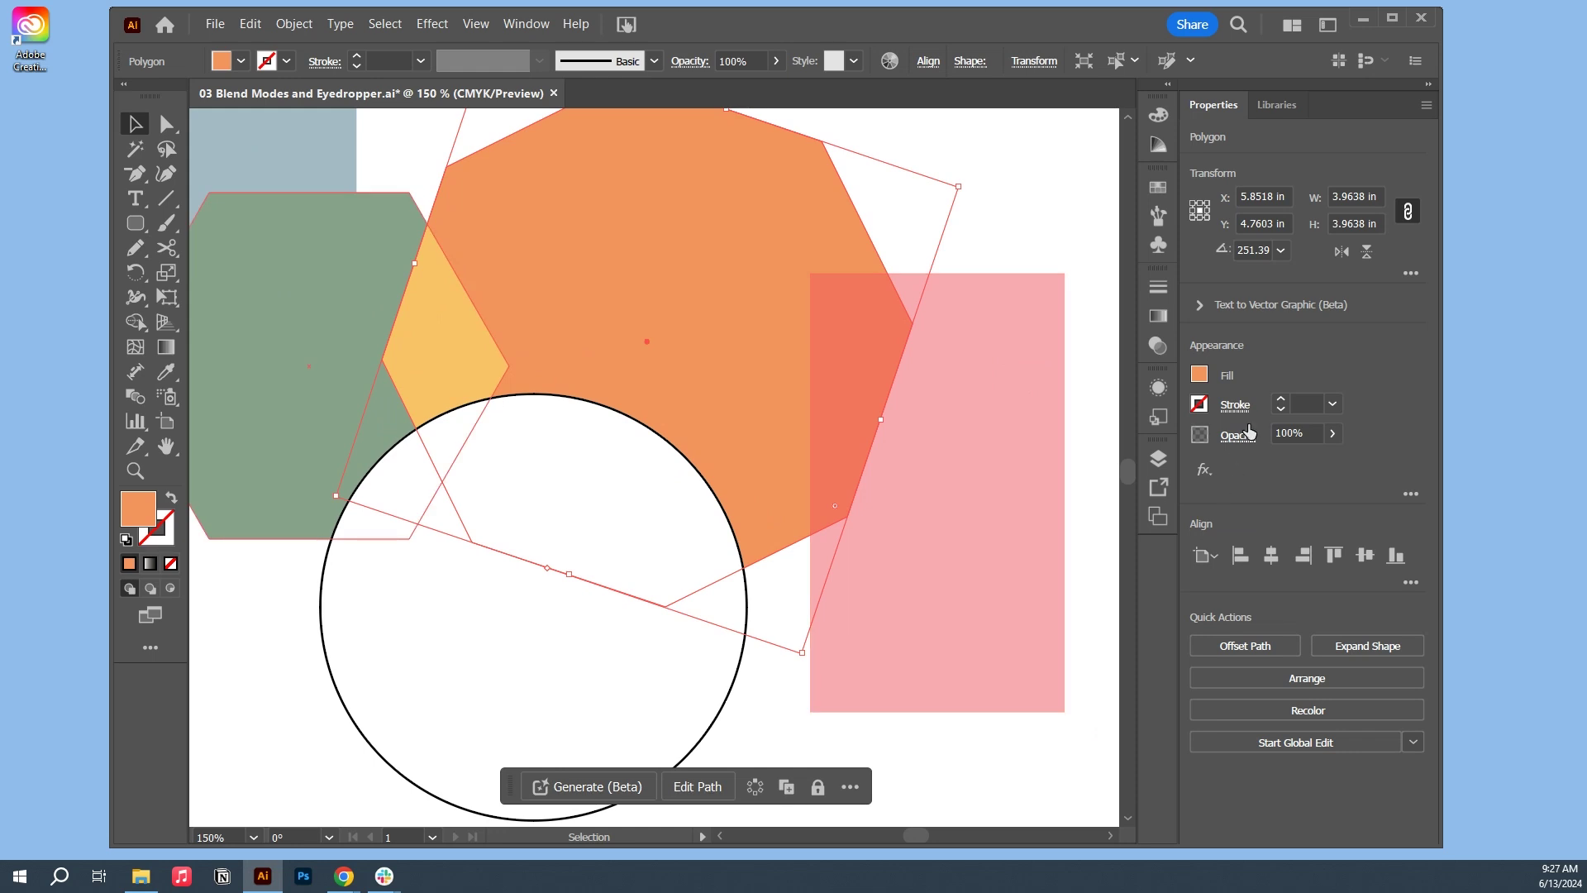
left_click(1237, 435)
left_click(1108, 472)
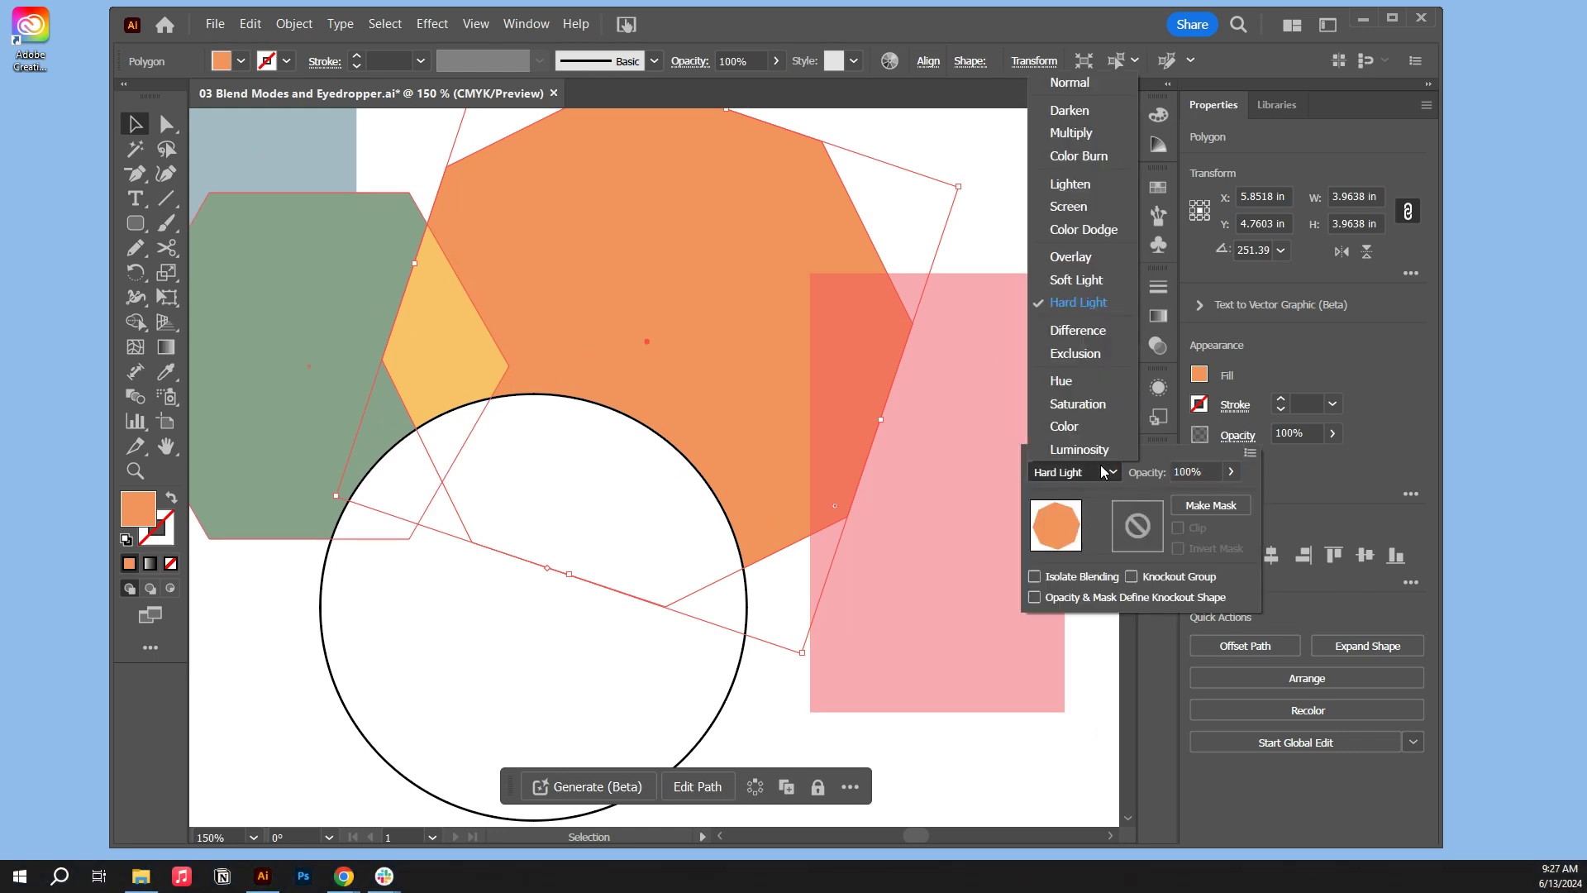
left_click(1089, 134)
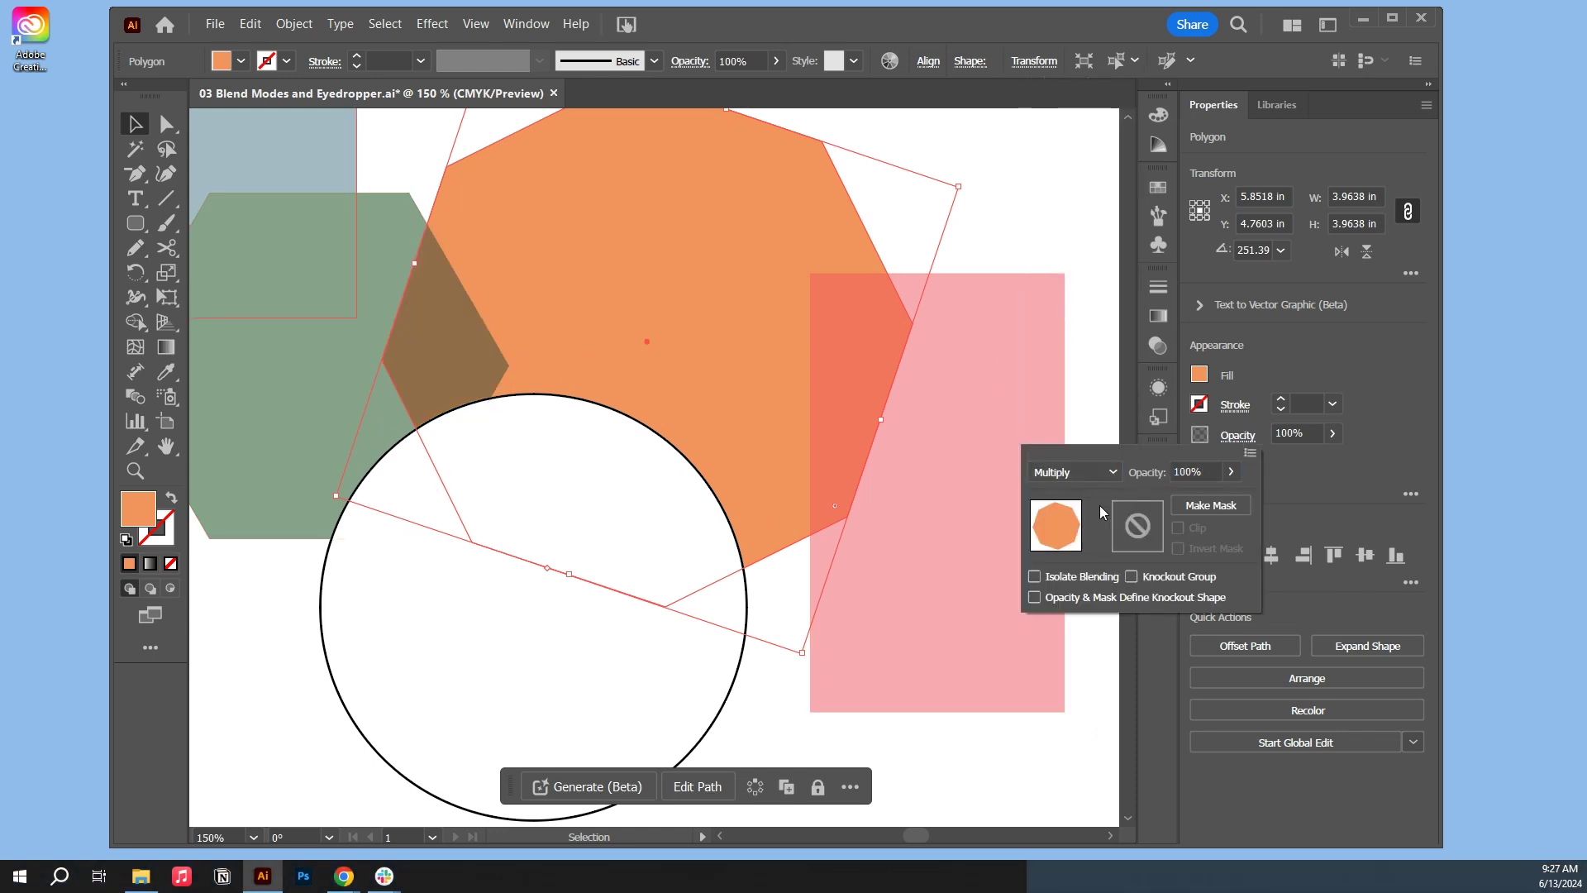
left_click(1104, 472)
left_click(1104, 156)
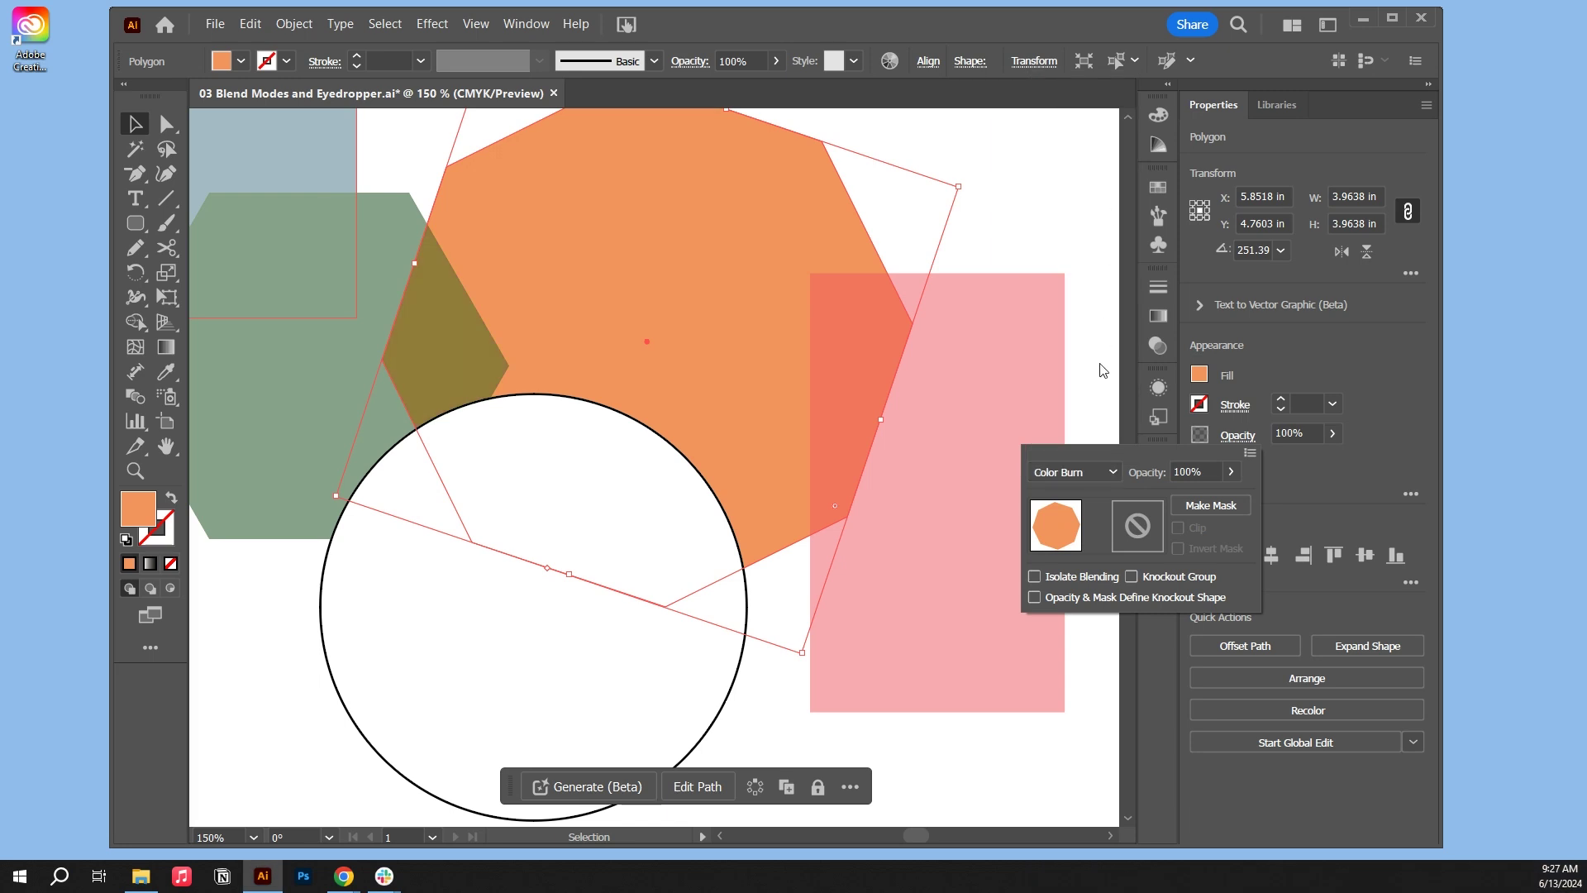
left_click(1099, 468)
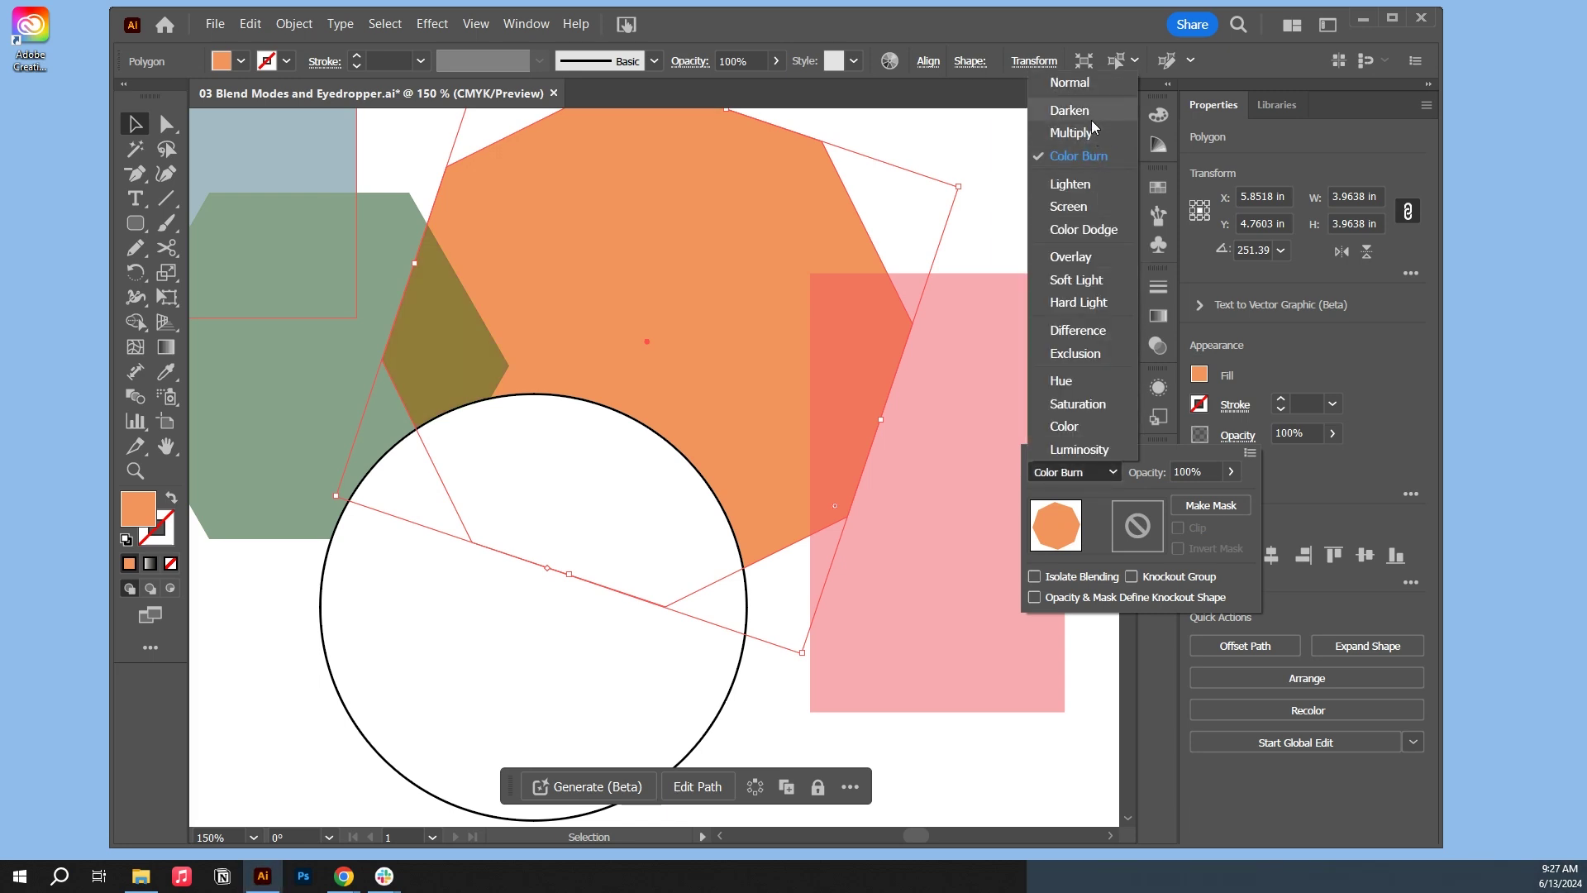
left_click(1093, 134)
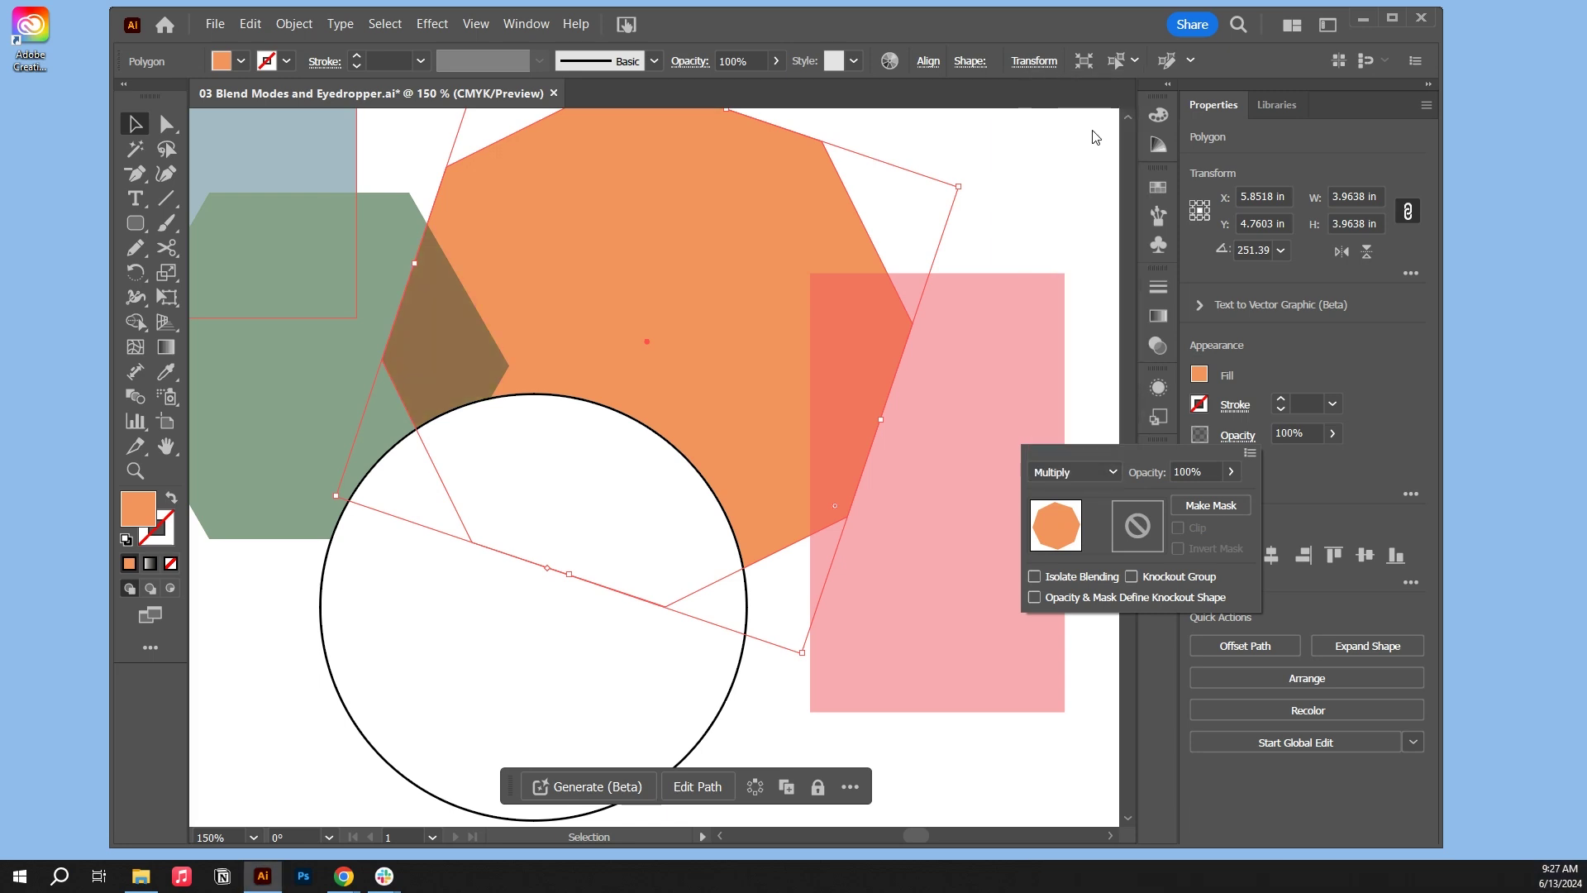
left_click(1047, 205)
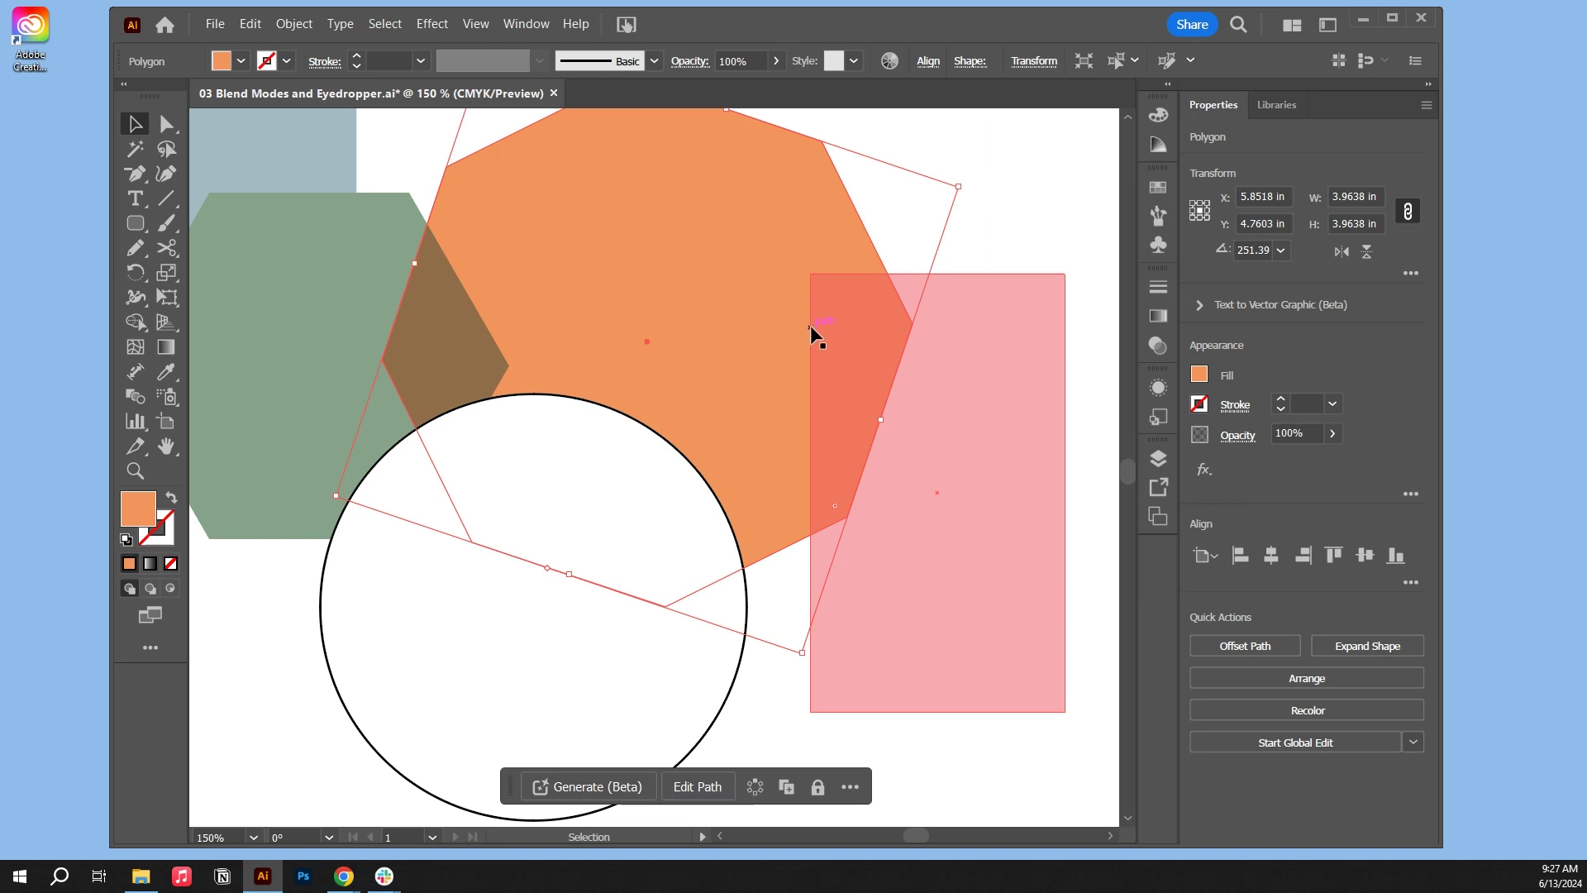
Step: Set the green hexagon's blend mode to Screen
left_click(296, 279)
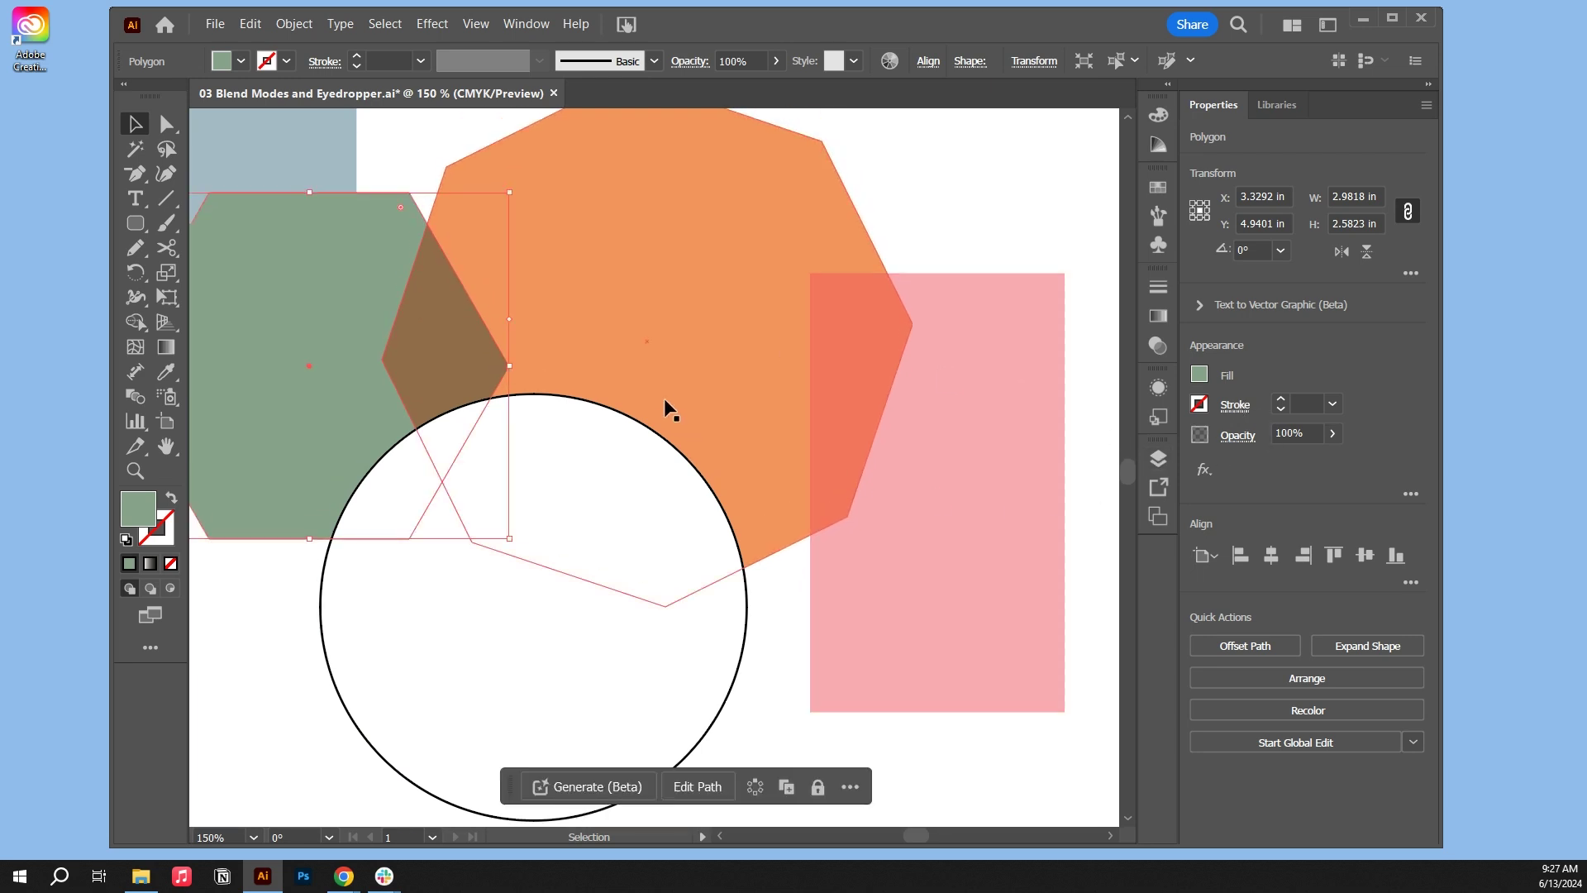
left_click_drag(665, 401, 1031, 517)
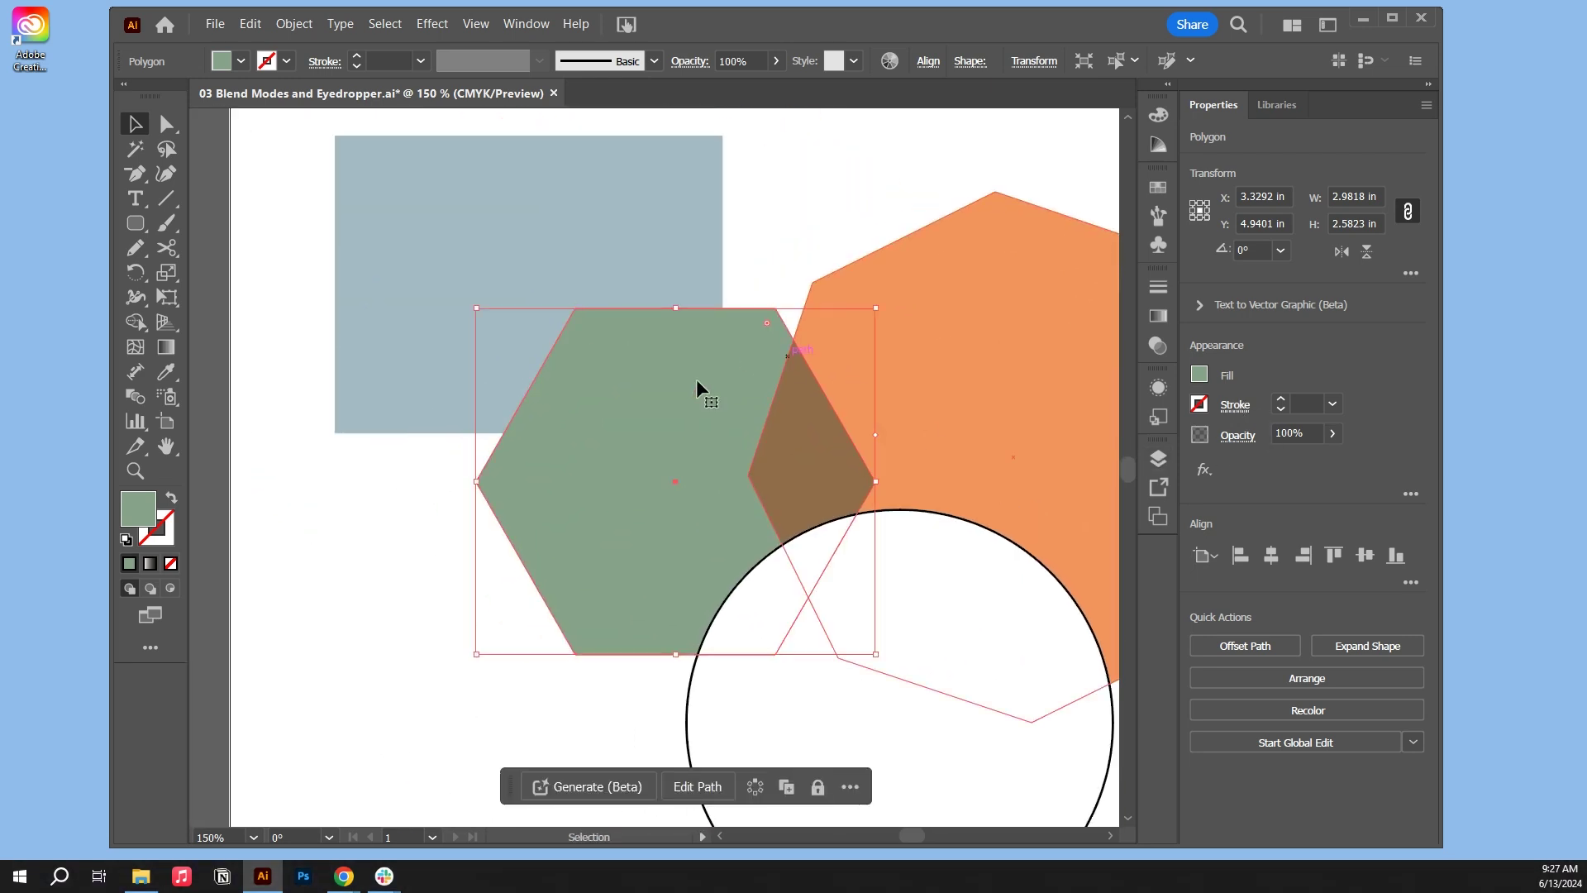
left_click(1236, 437)
left_click(1075, 472)
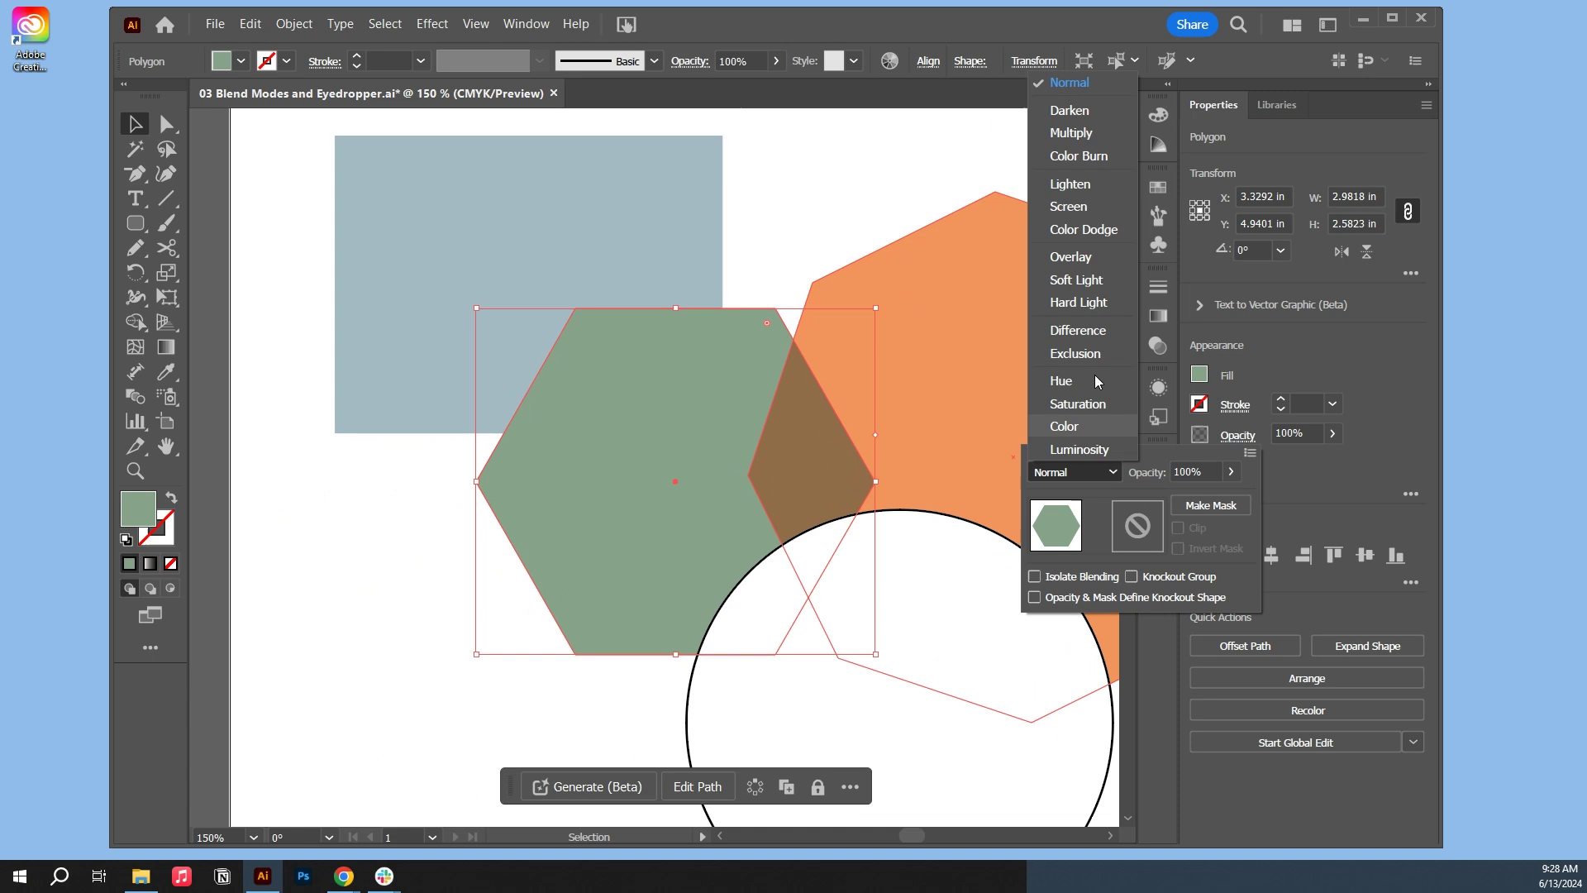
left_click(1100, 204)
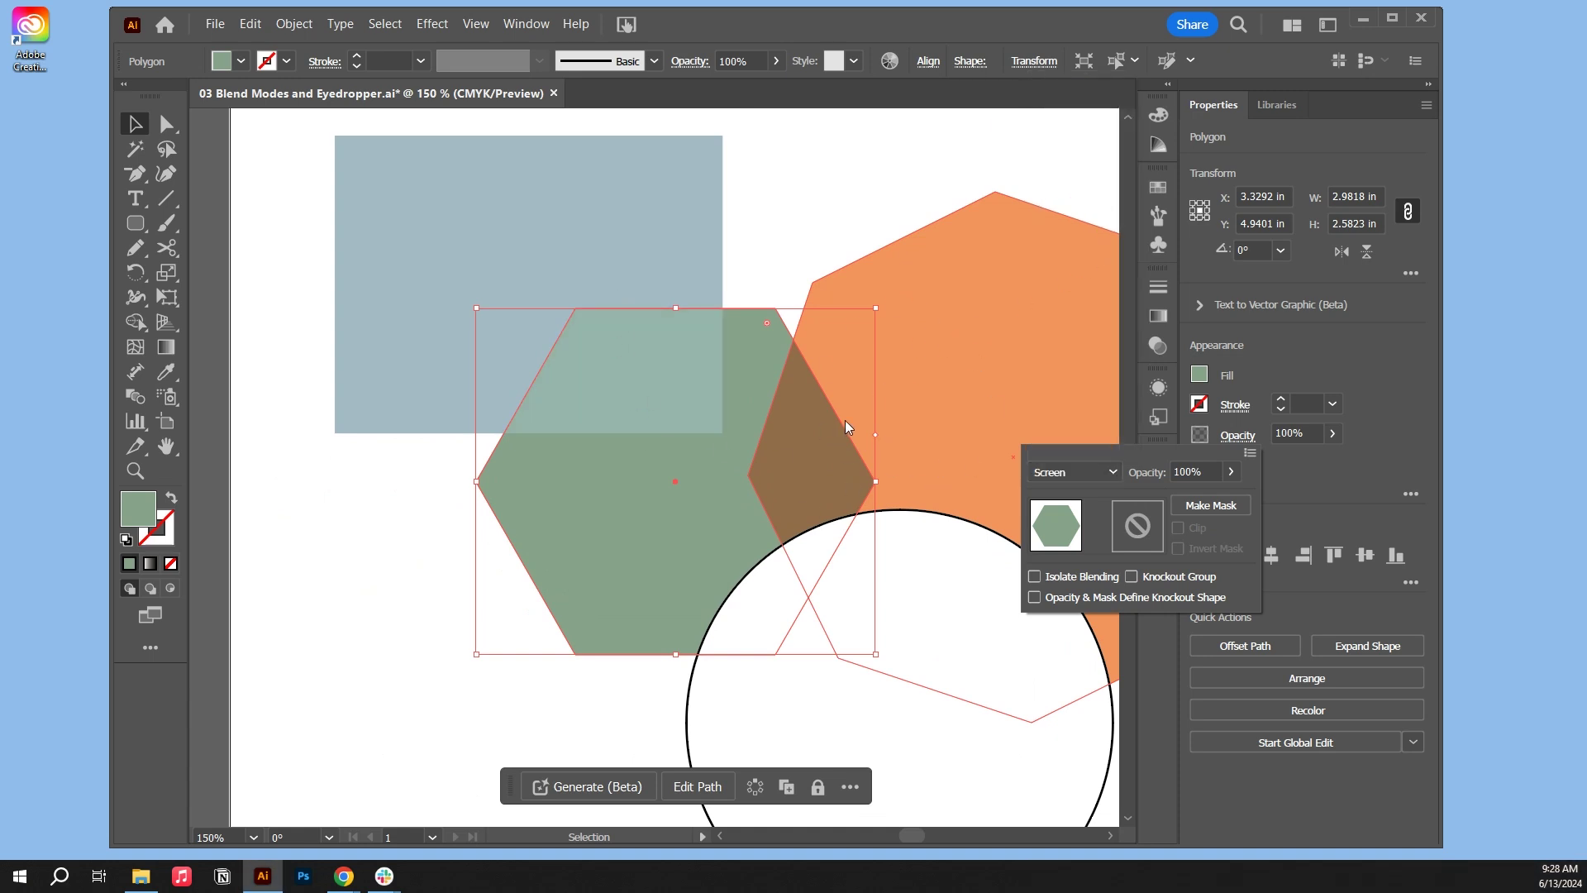
Step: Try the Multiply, Difference, Exclusion, Color and Saturation blend modes on the green hexagon
left_click(1113, 472)
left_click(1091, 134)
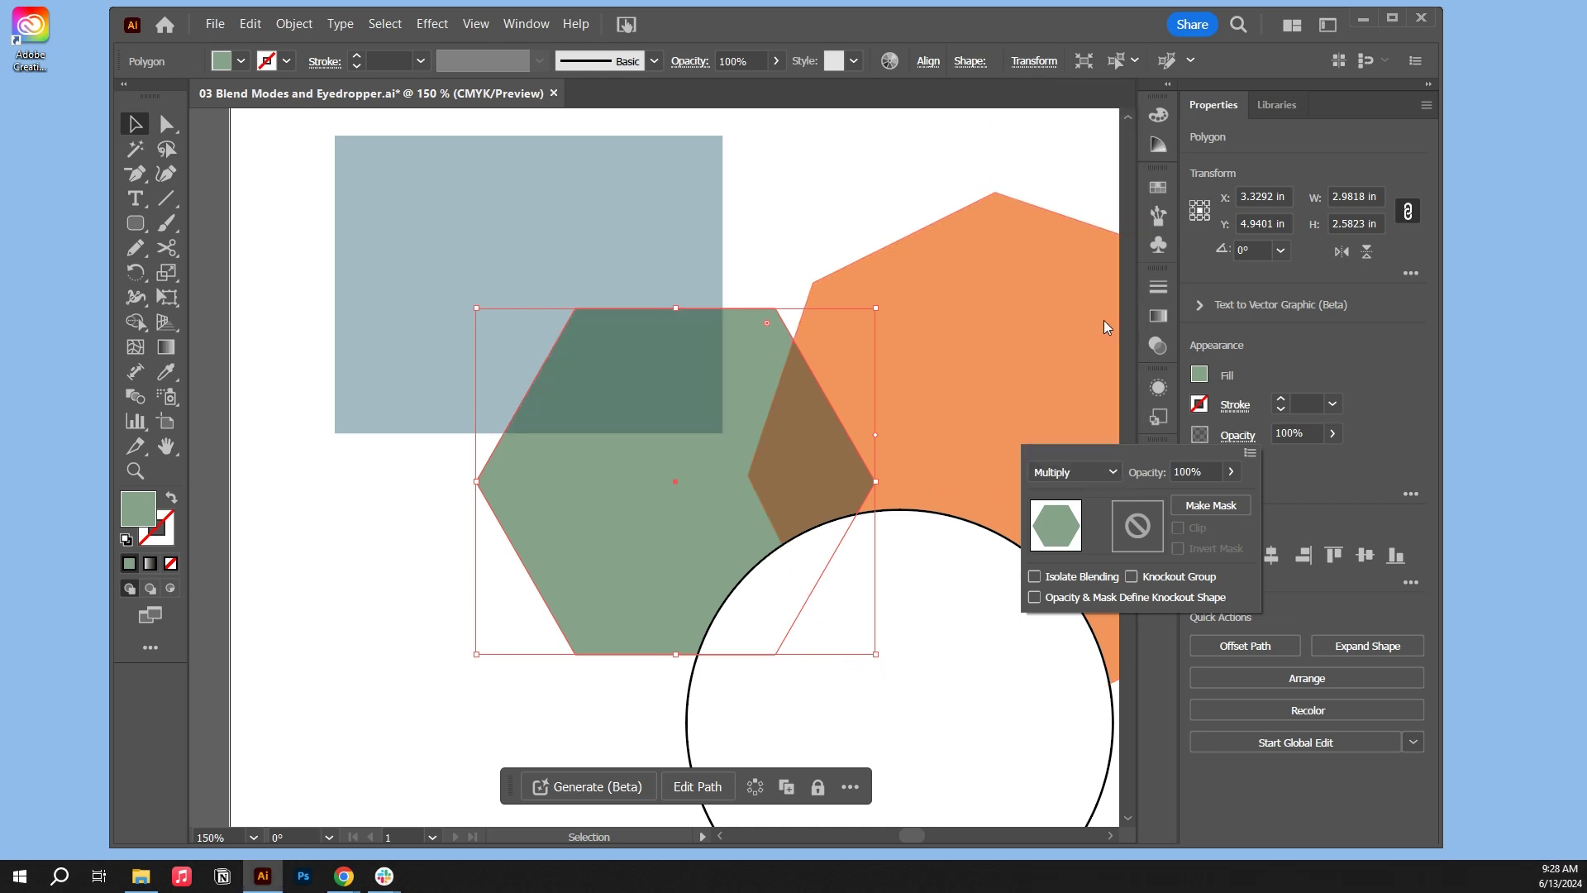
left_click(1107, 478)
left_click(1078, 330)
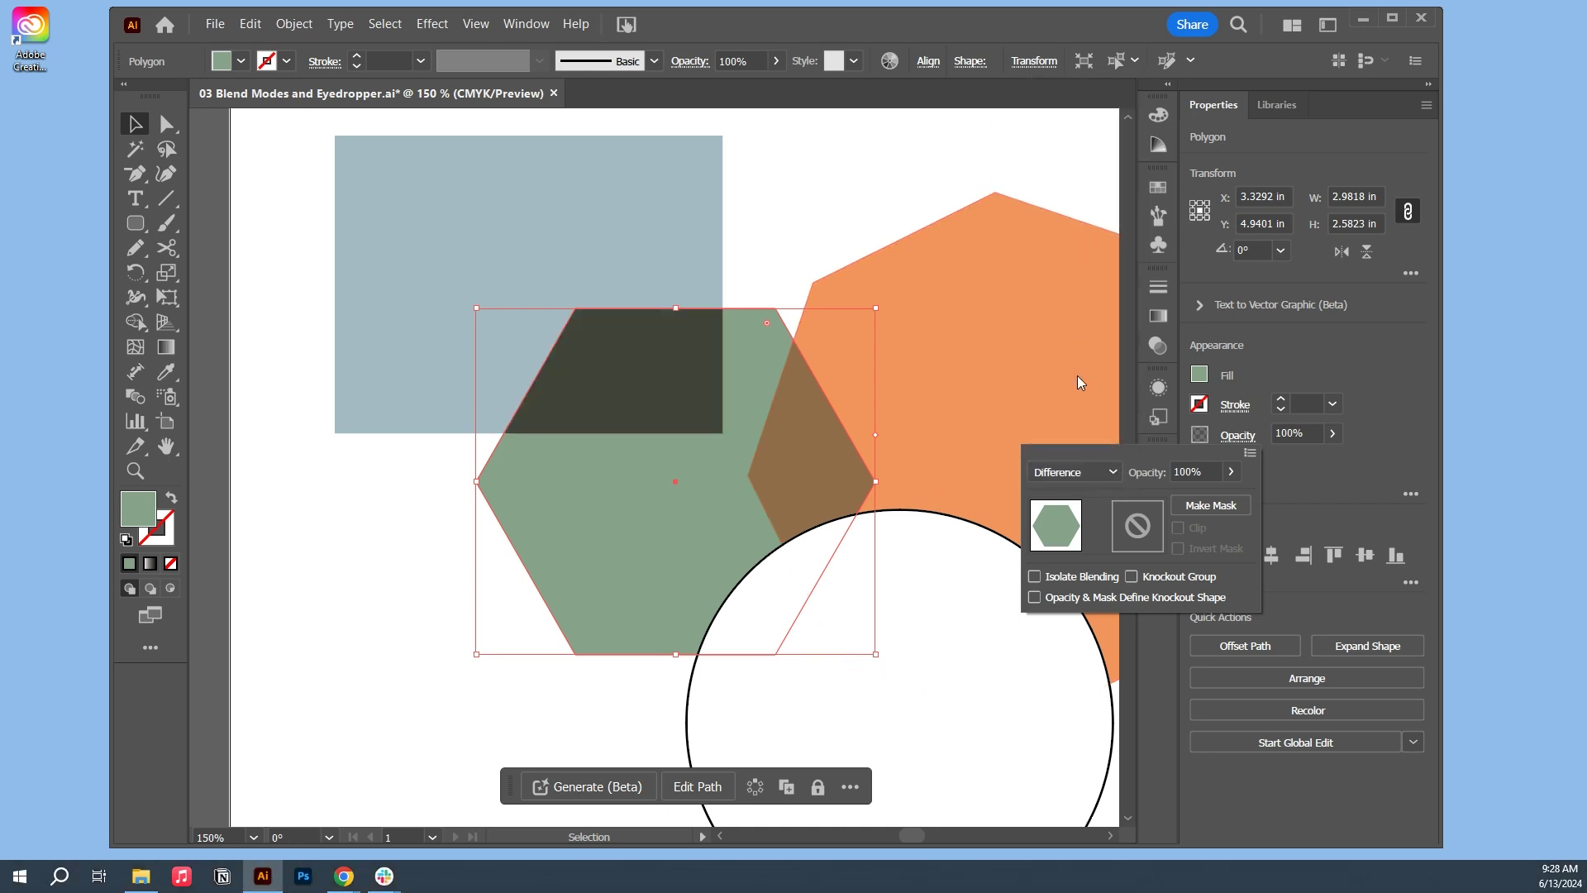
left_click(1094, 472)
left_click(1091, 354)
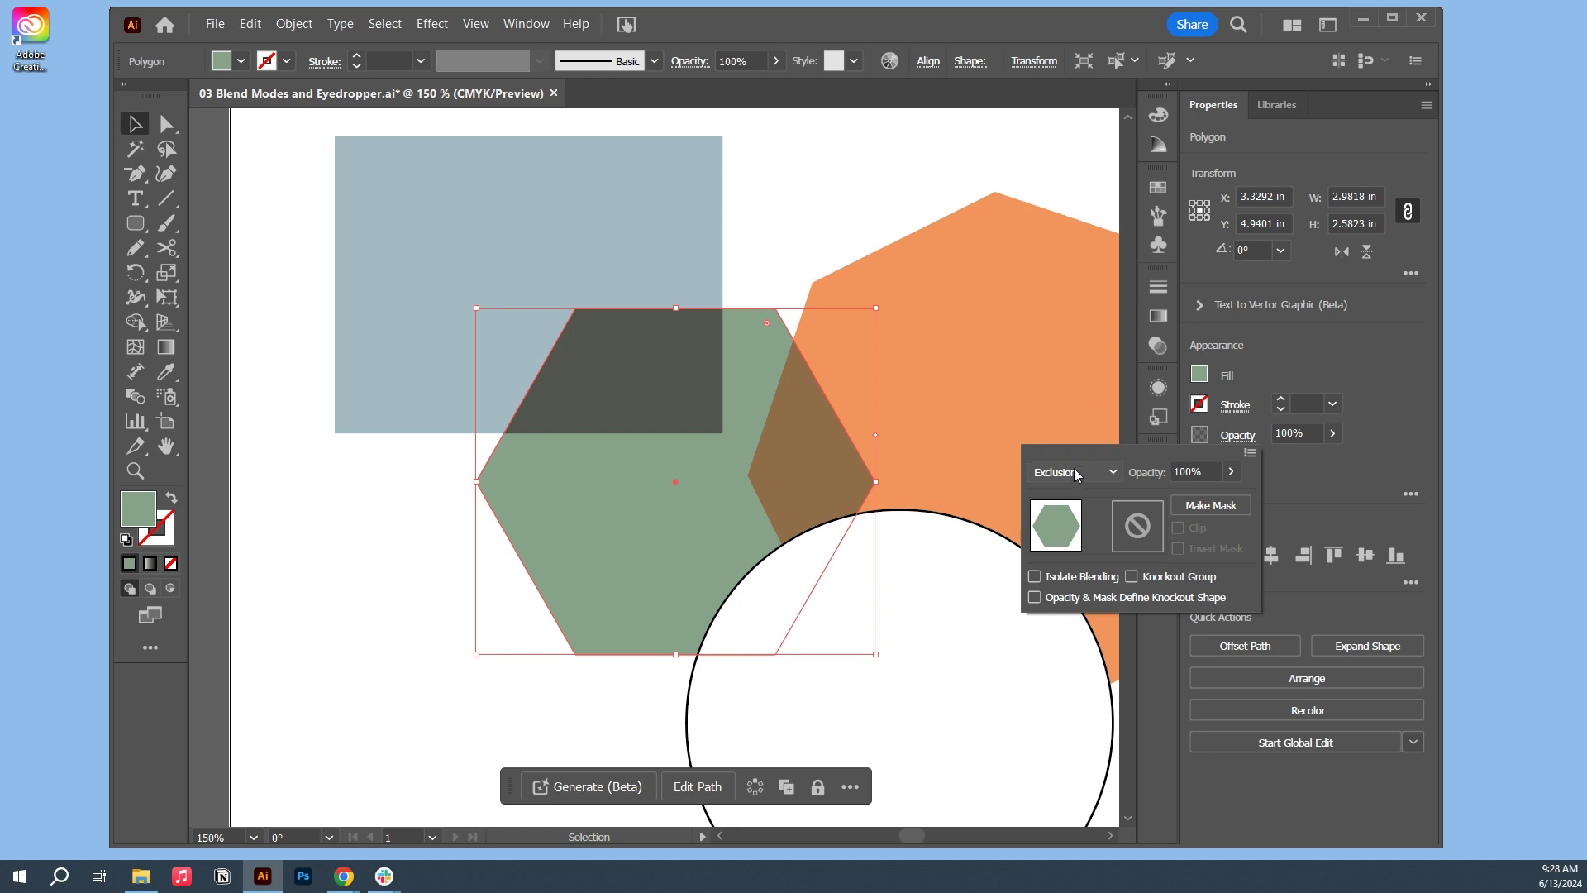
left_click(1078, 473)
left_click(1085, 419)
left_click(1106, 475)
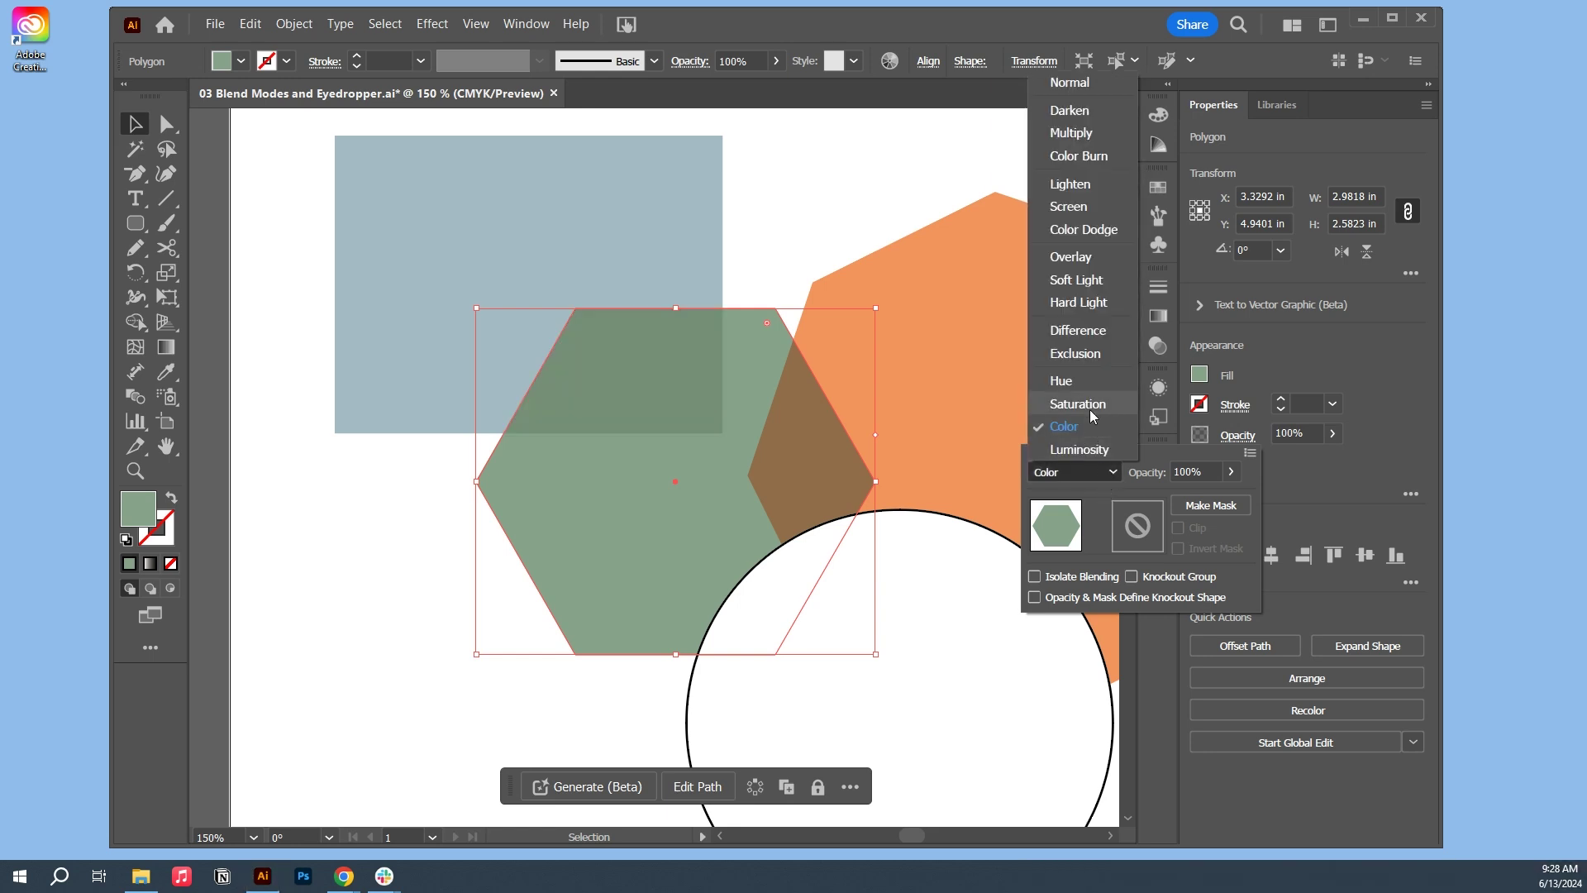
left_click(1092, 402)
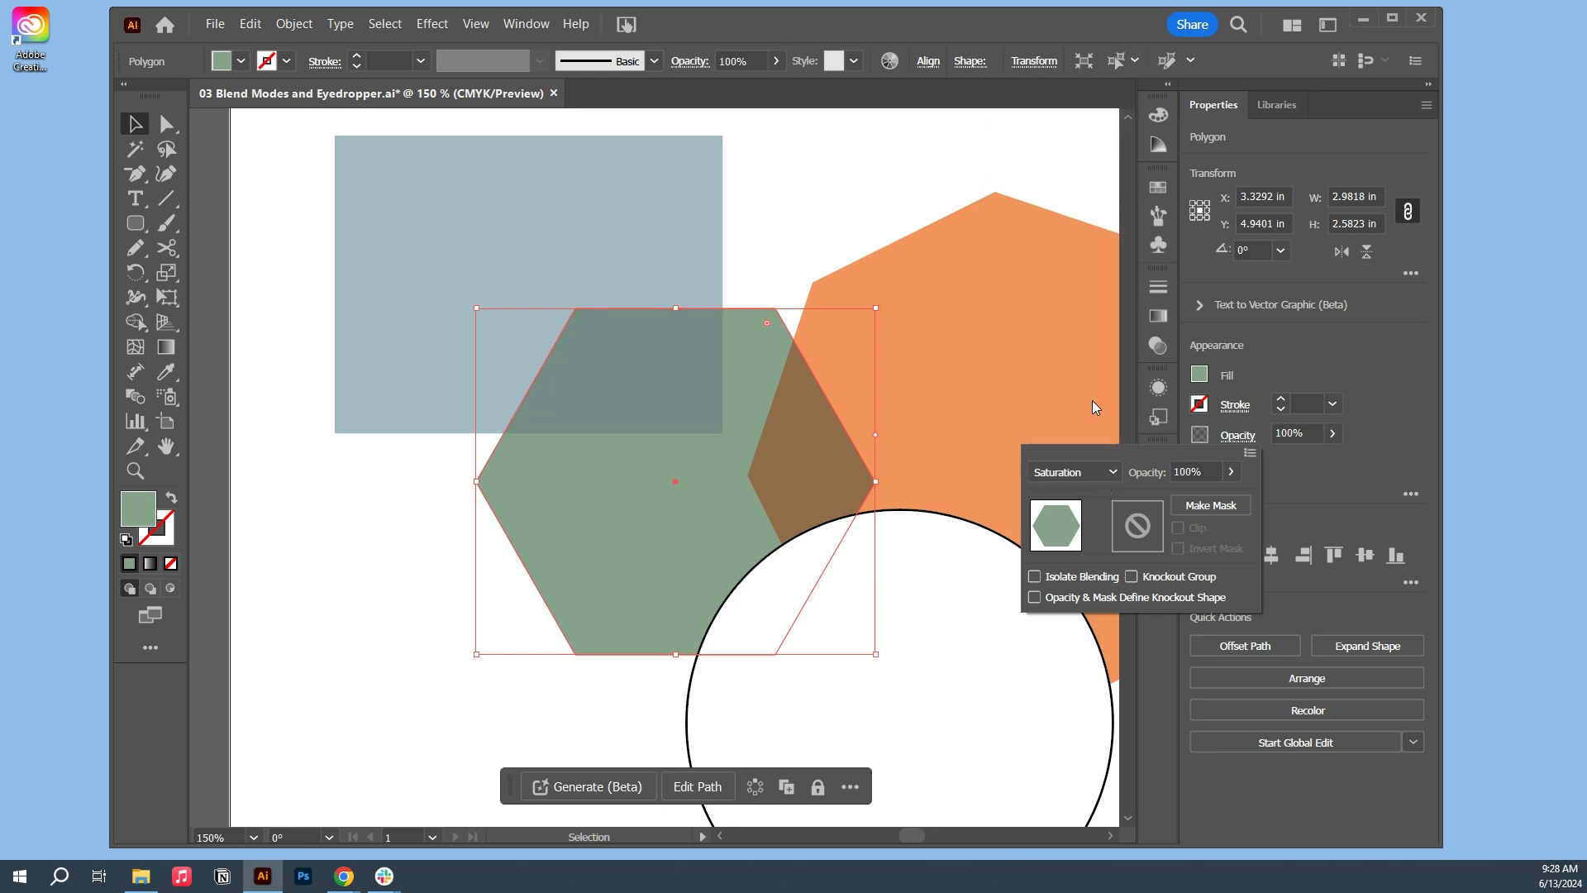
Step: Return the green hexagon to the Screen blend mode, toggle Knockout Group on and off, and deselect the hexagon
left_click(1075, 472)
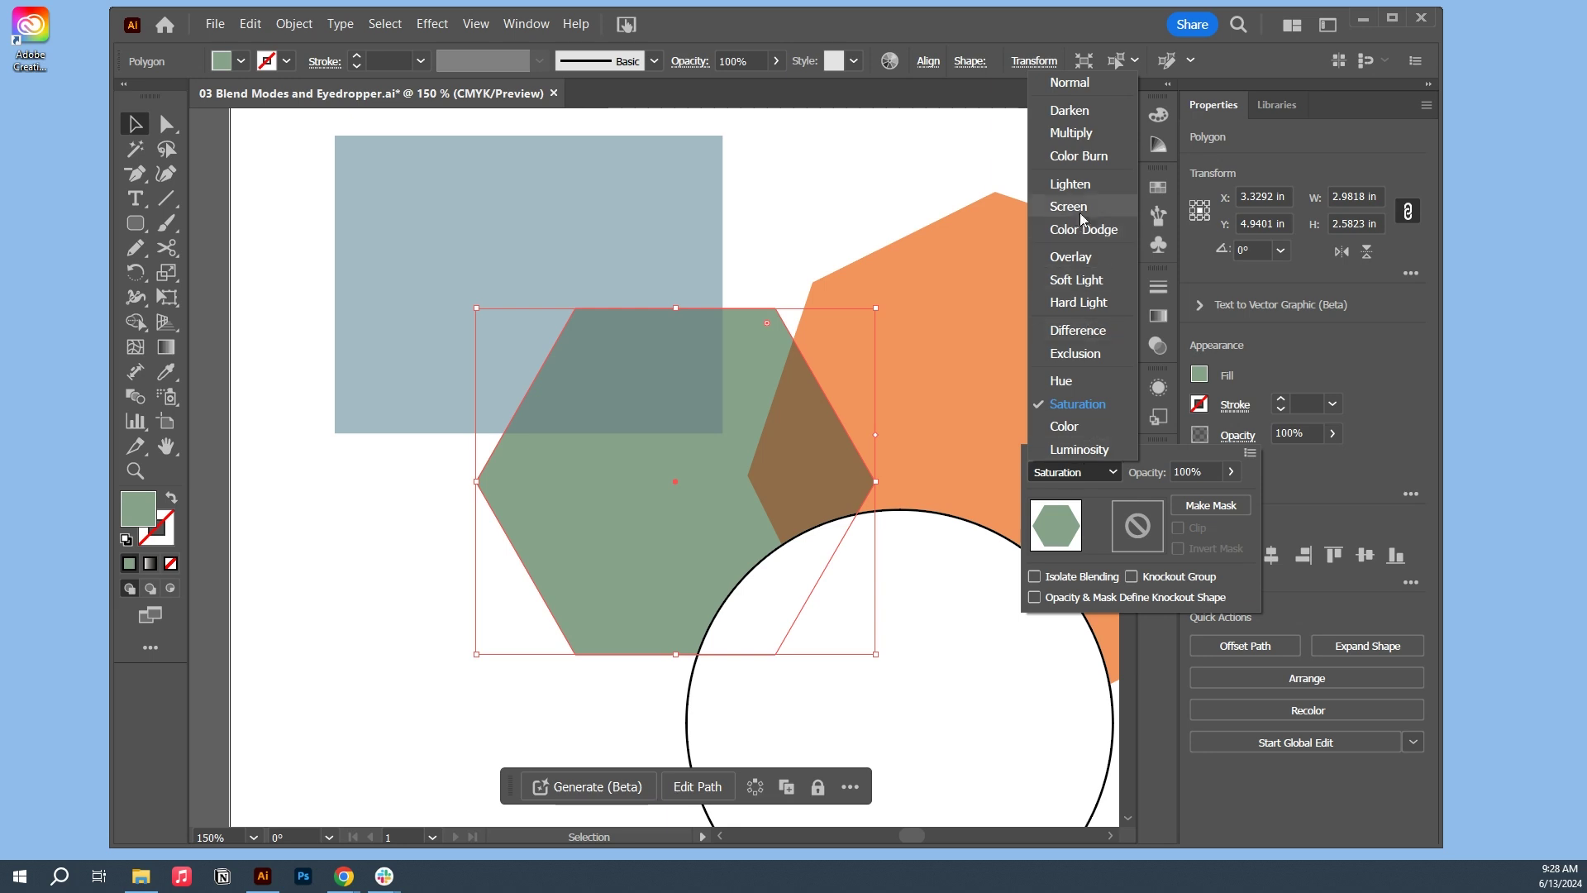
left_click(1070, 207)
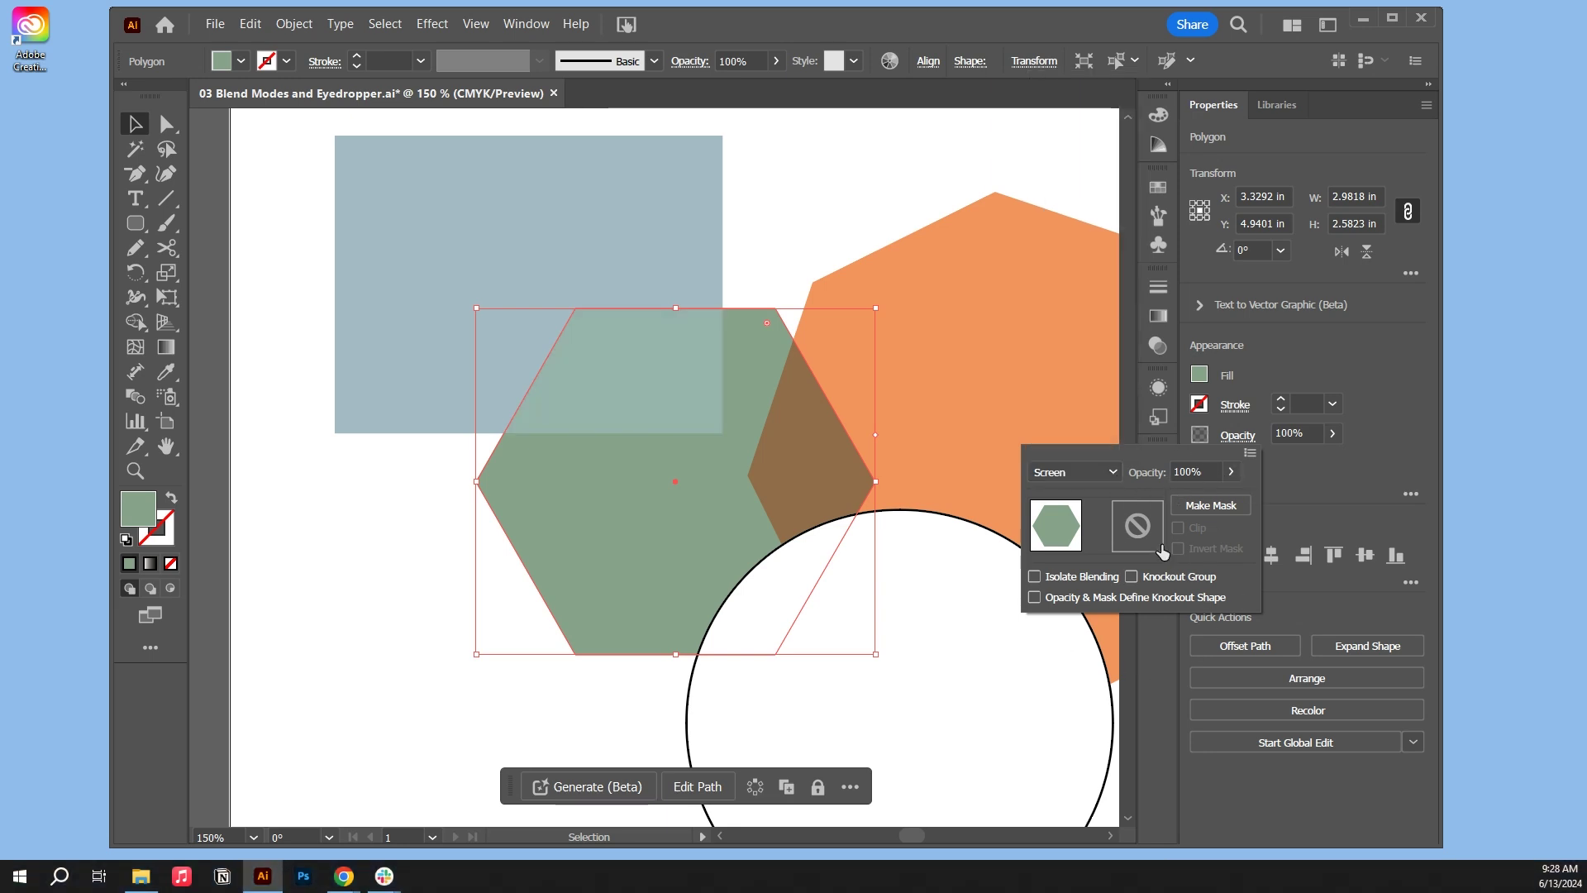
left_click(1133, 577)
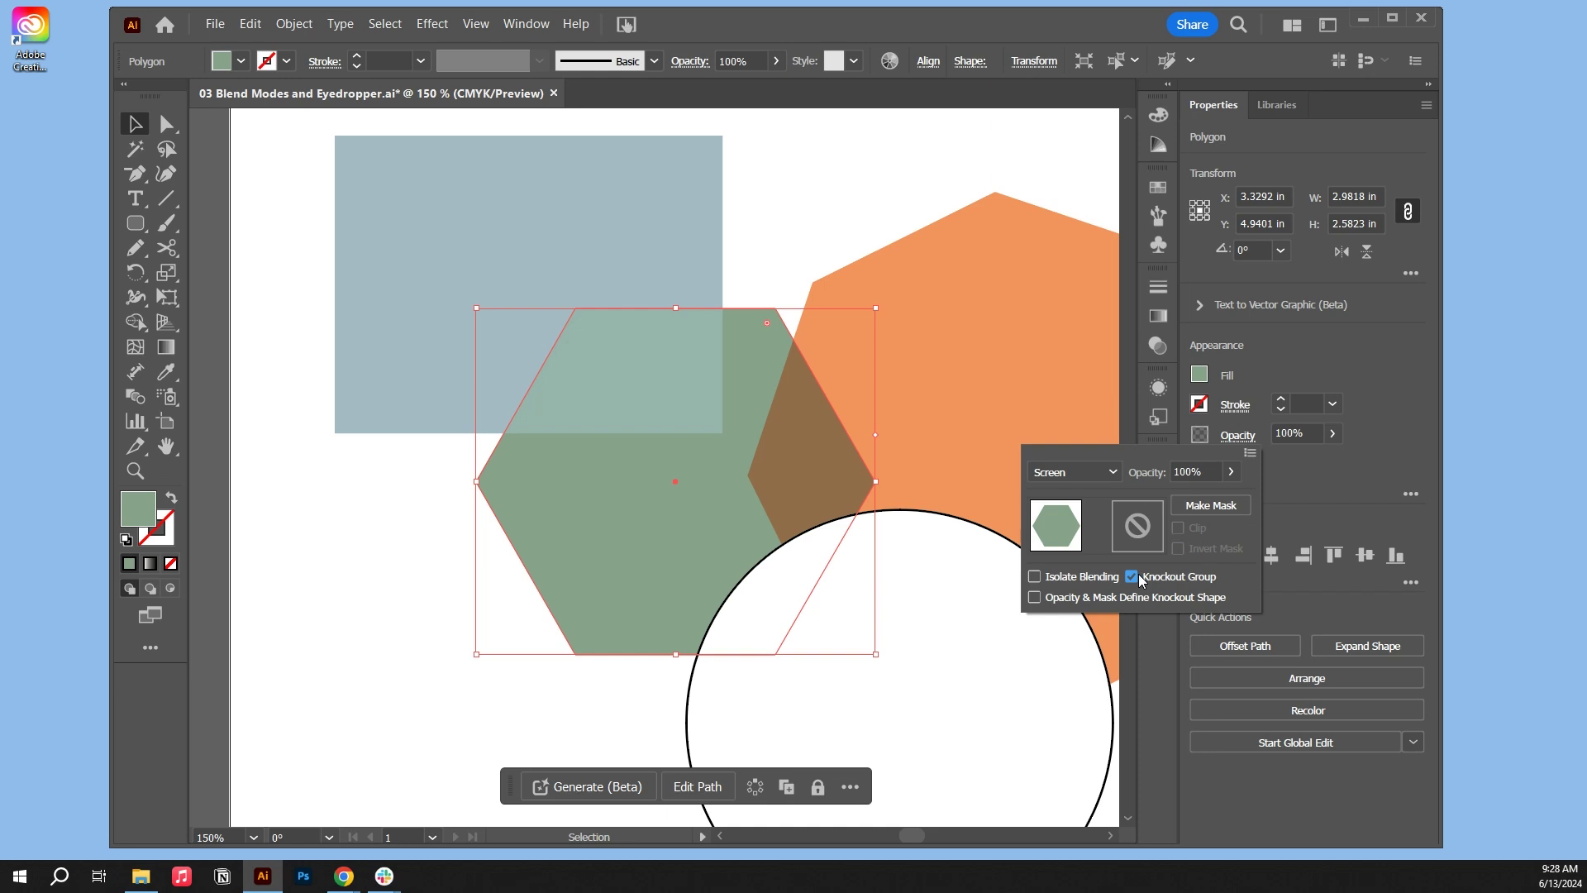
left_click(1128, 578)
left_click(1318, 469)
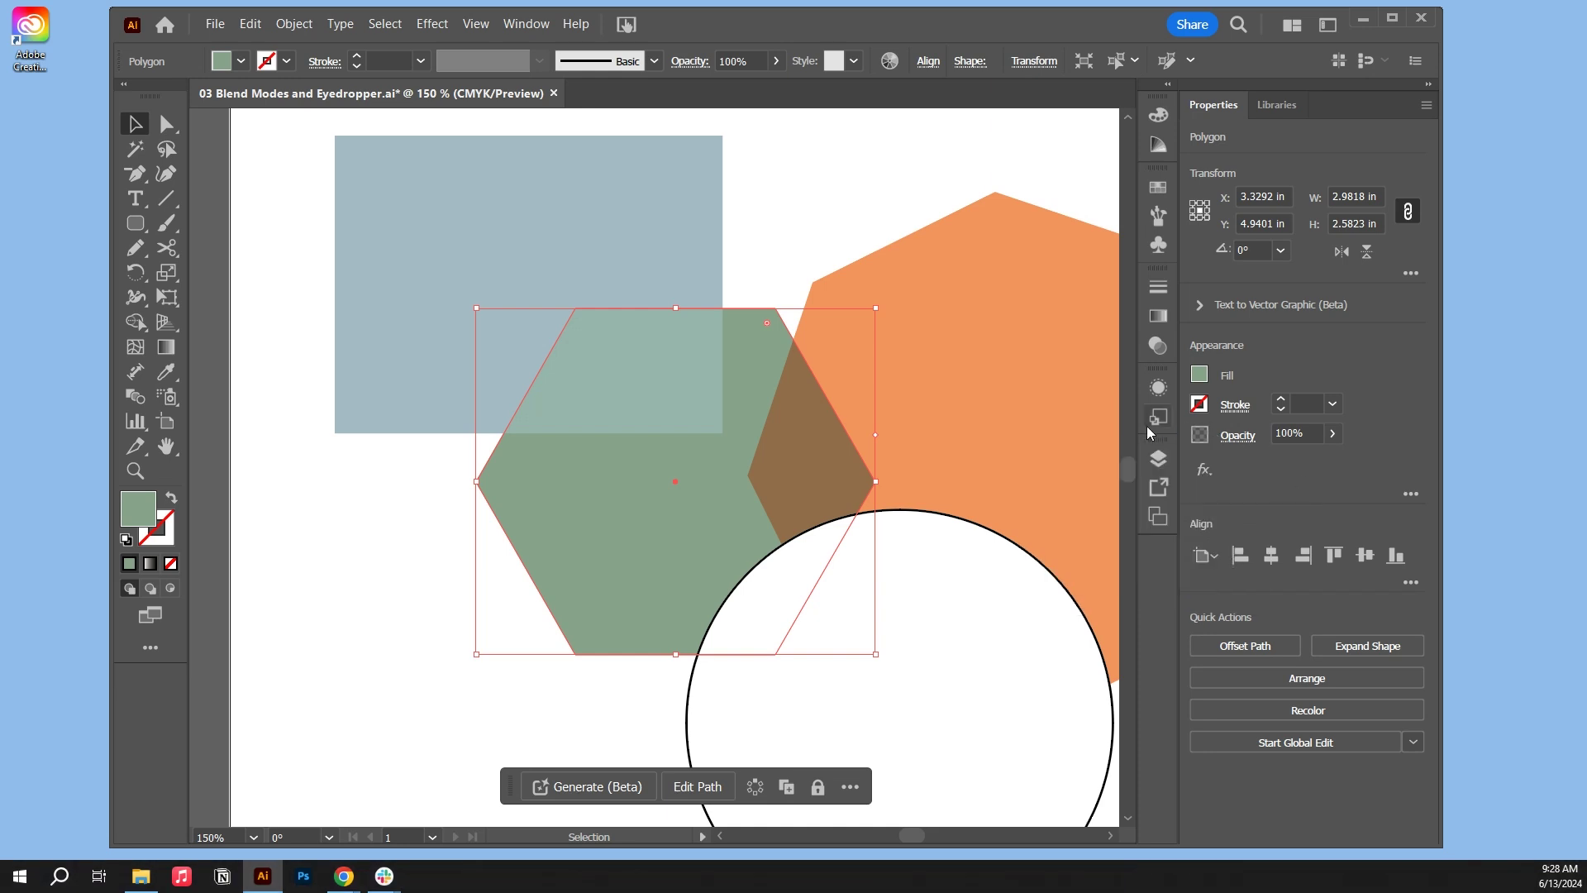
left_click(766, 213)
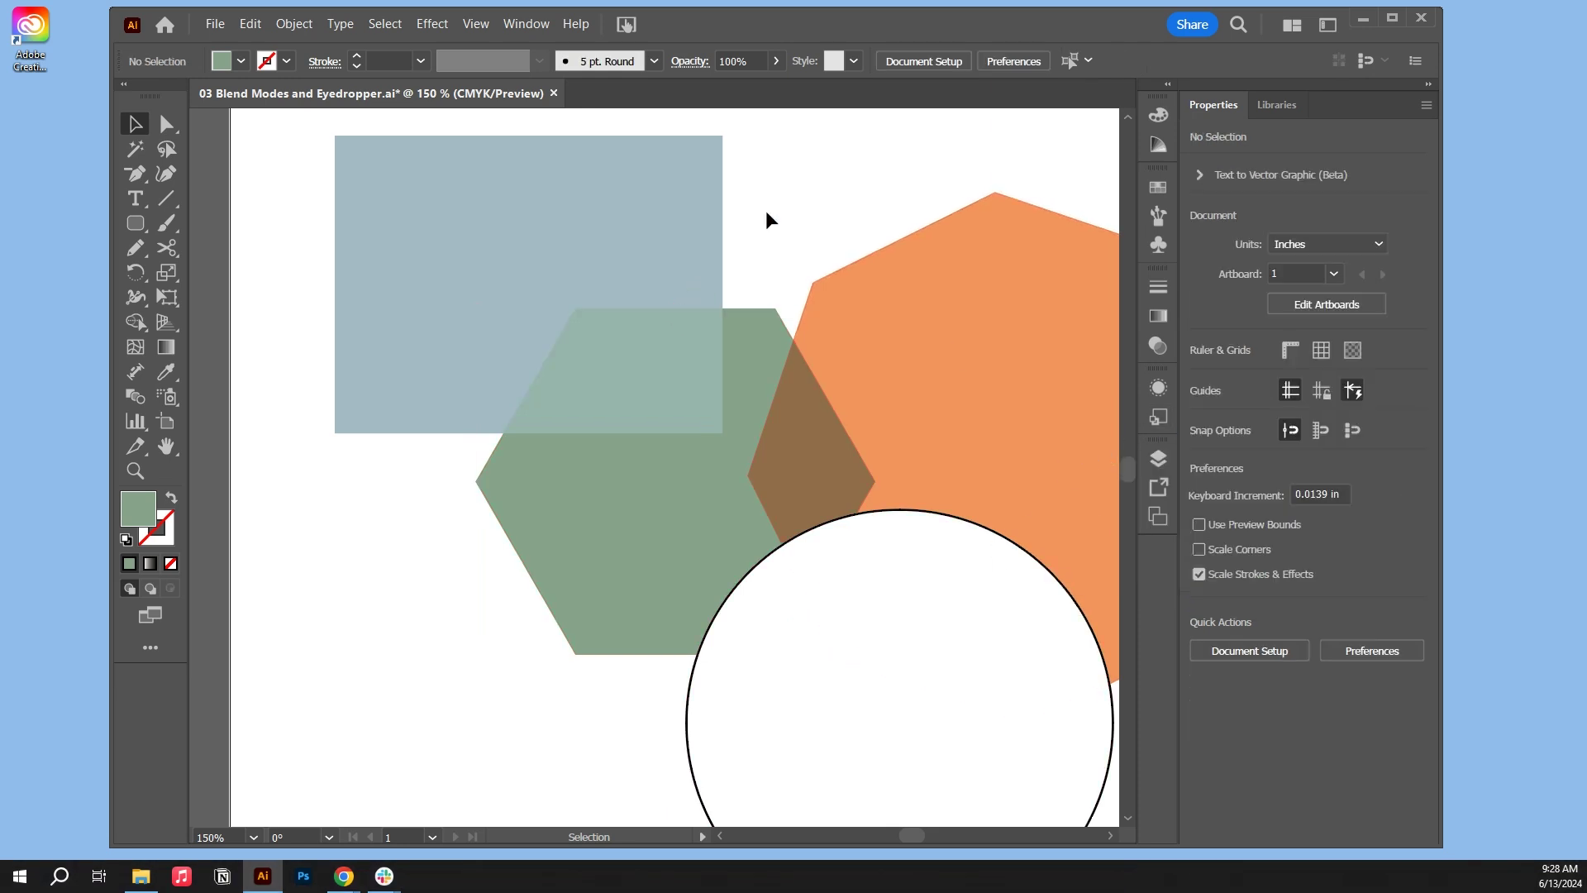
Step: Apply the triangle's appearance to the white circle with the Eyedropper and move the circle slightly up over the polygons
key("ctrl+minus")
key("ctrl+minus")
key("ctrl+minus")
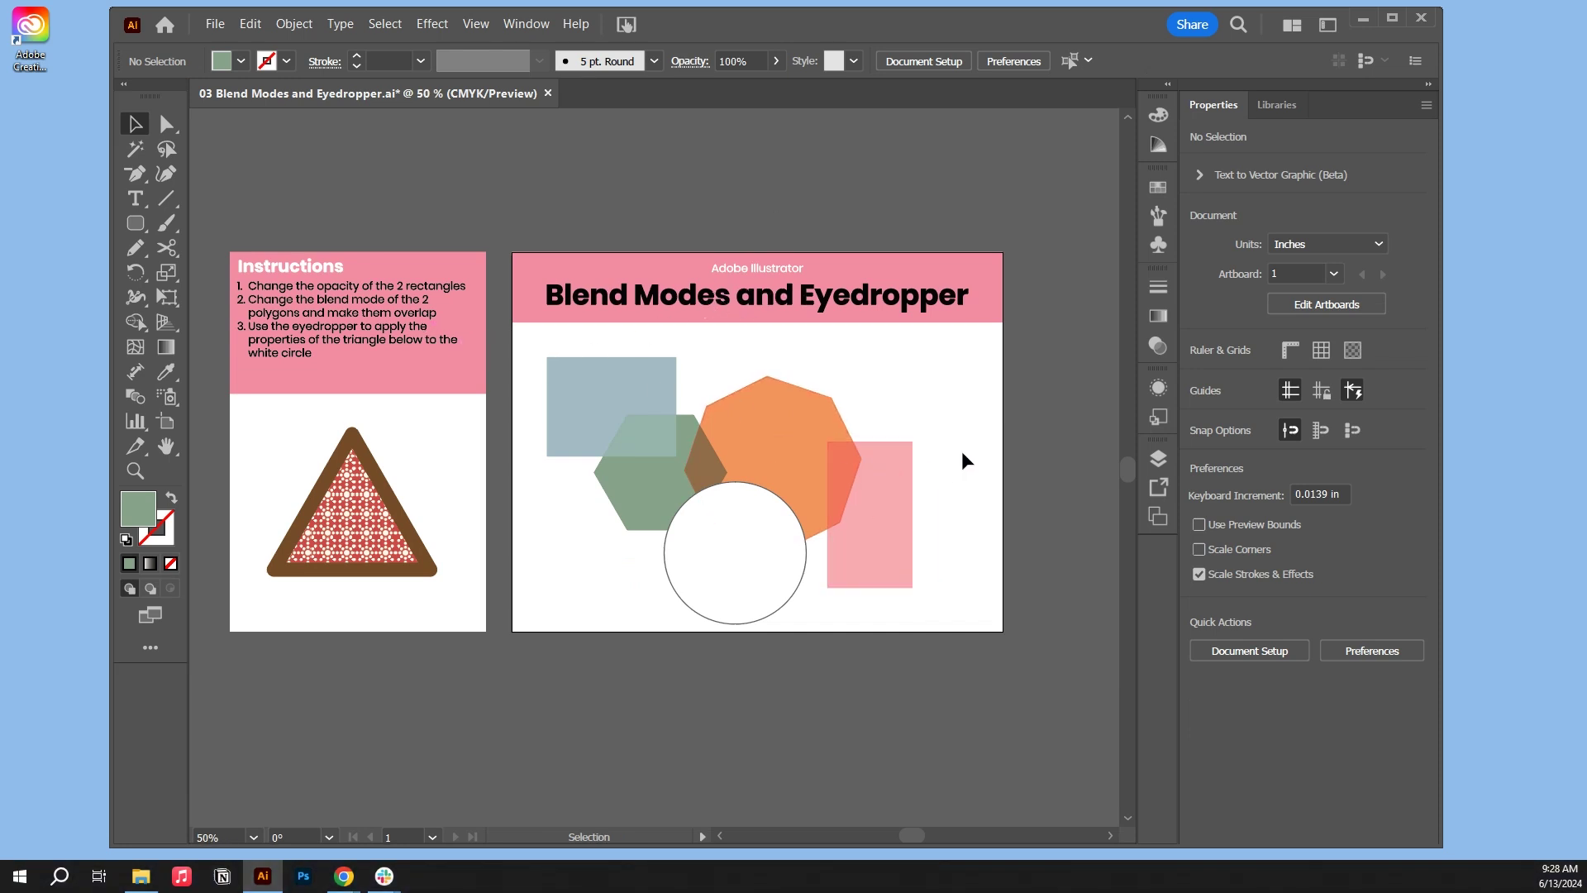
left_click(716, 504)
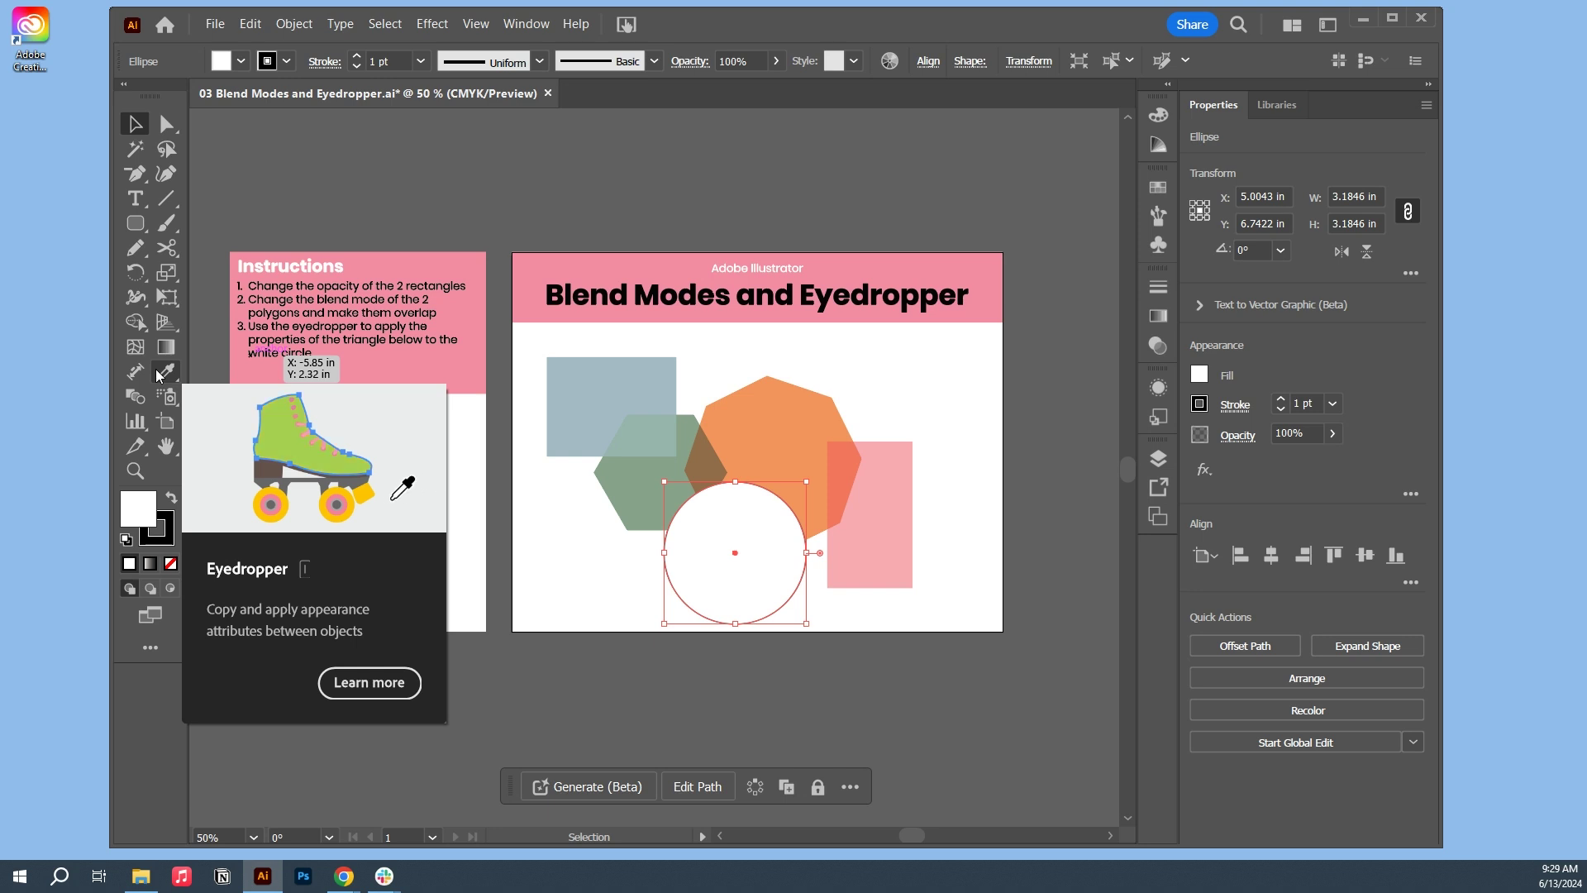
left_click(159, 375)
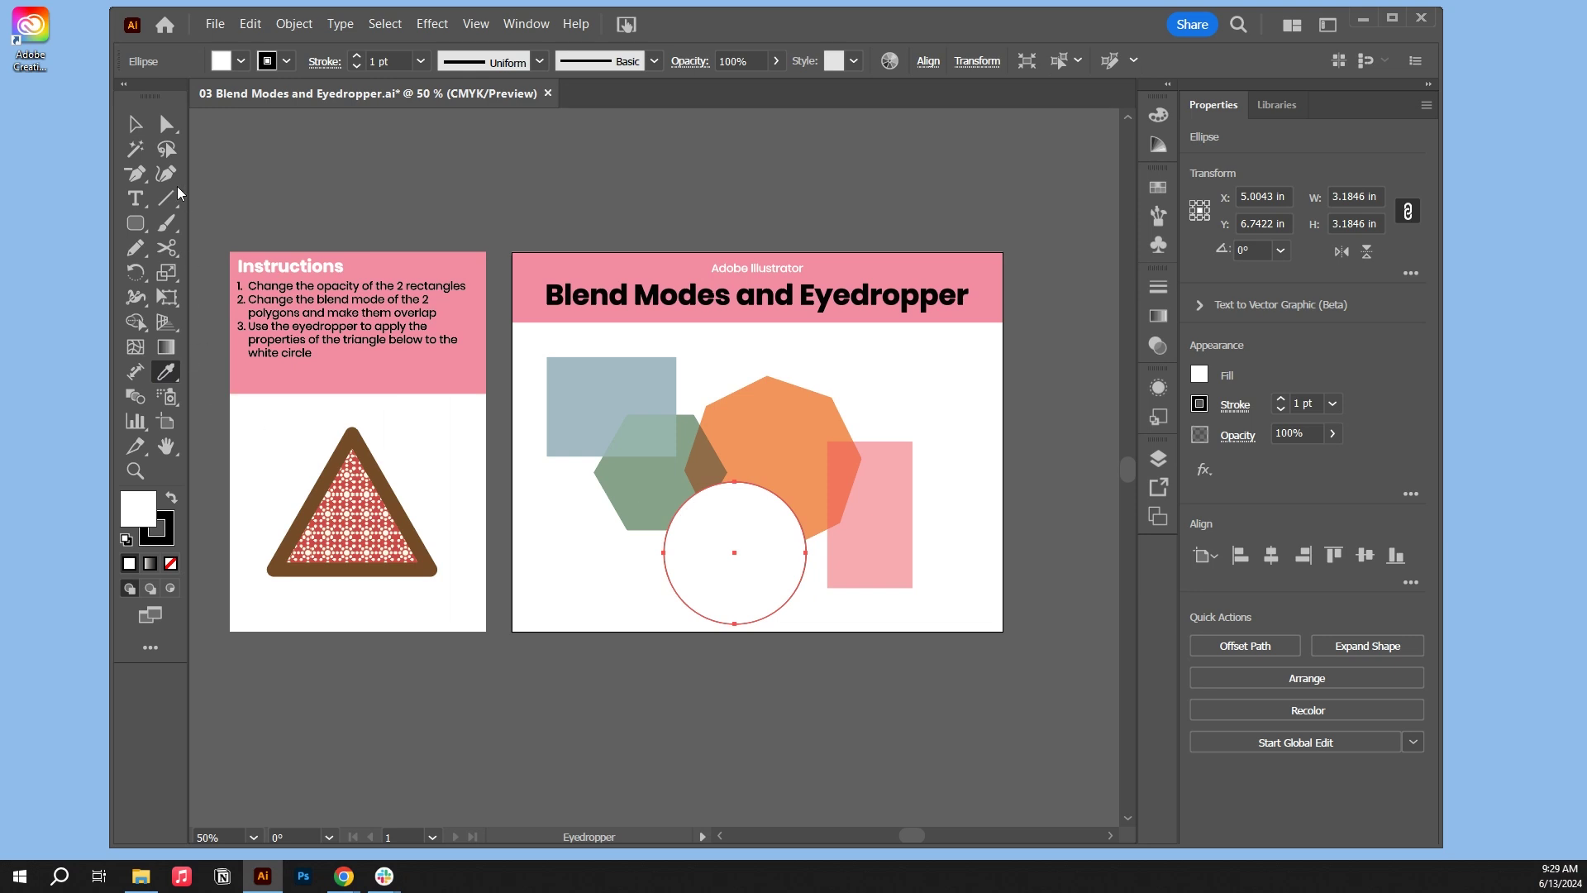
key("v")
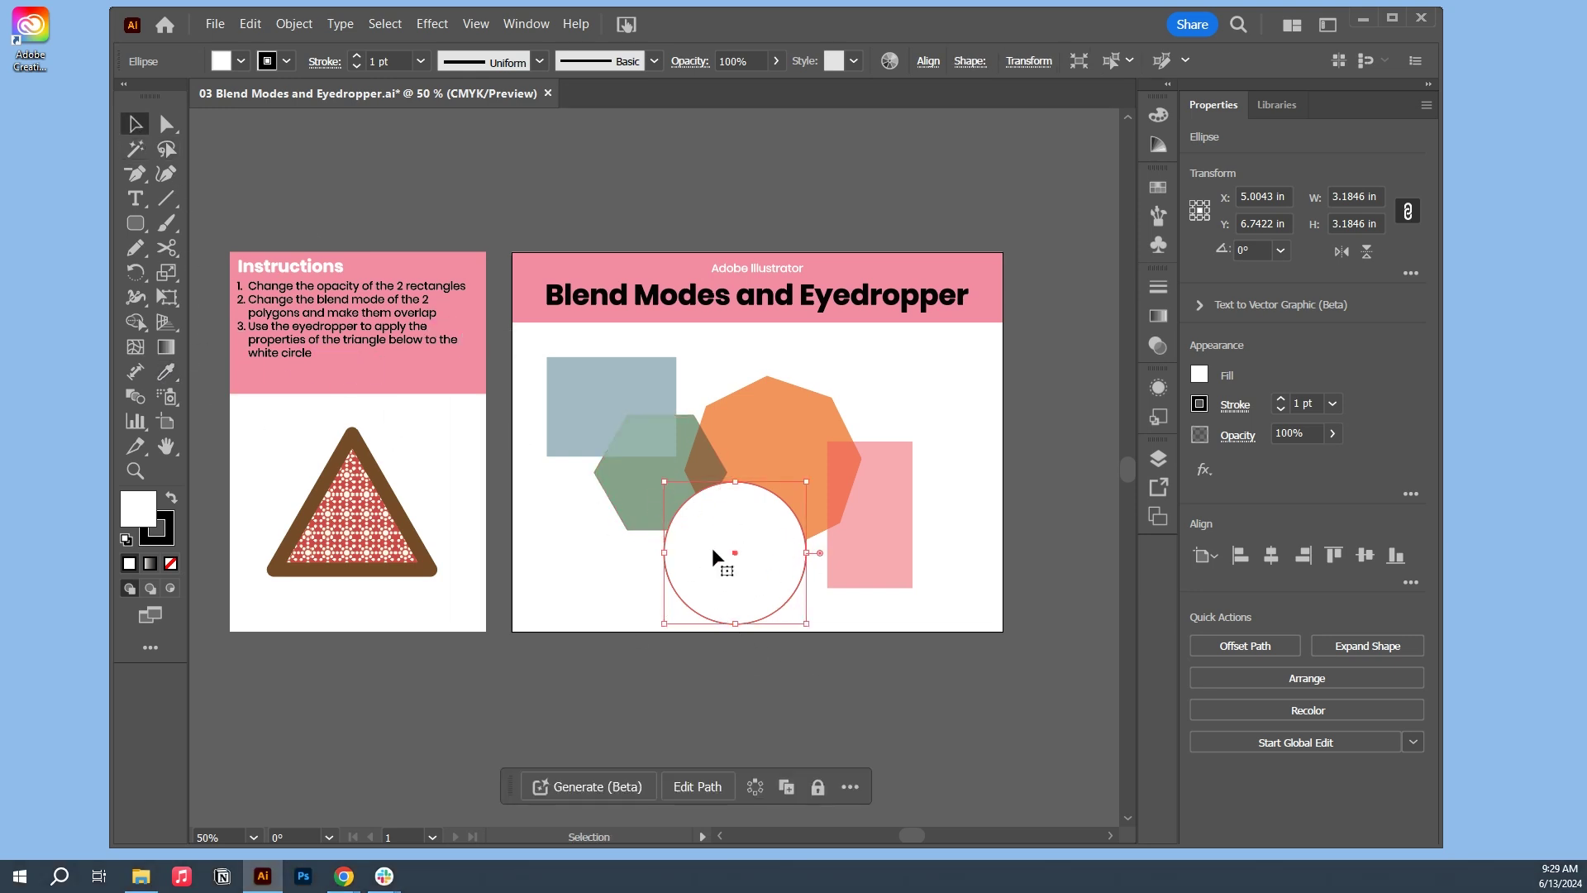
left_click(166, 374)
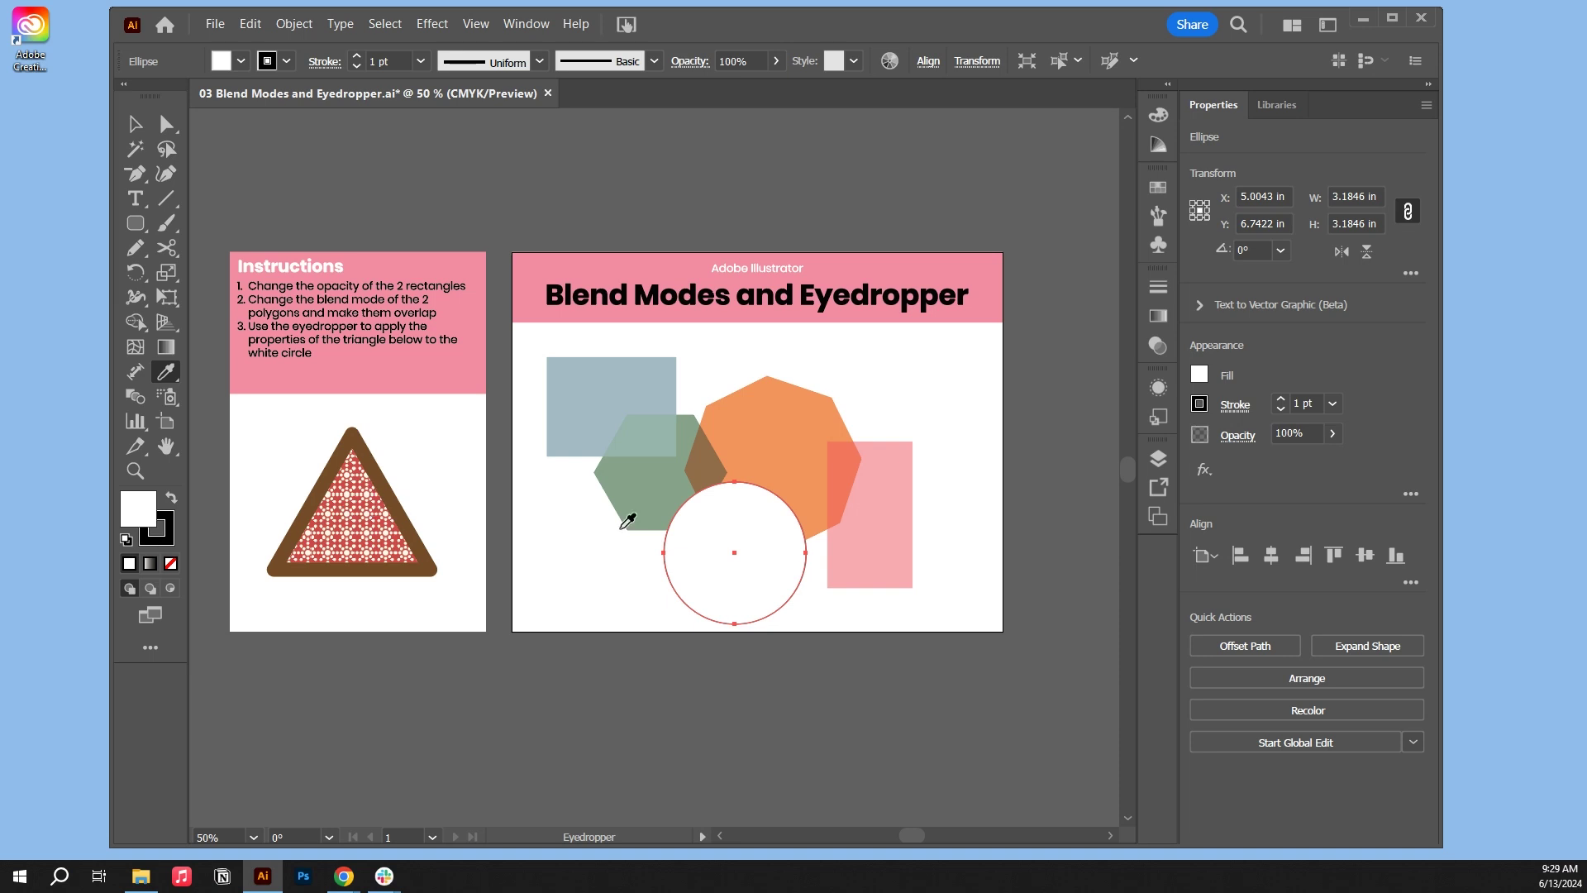
left_click(347, 513)
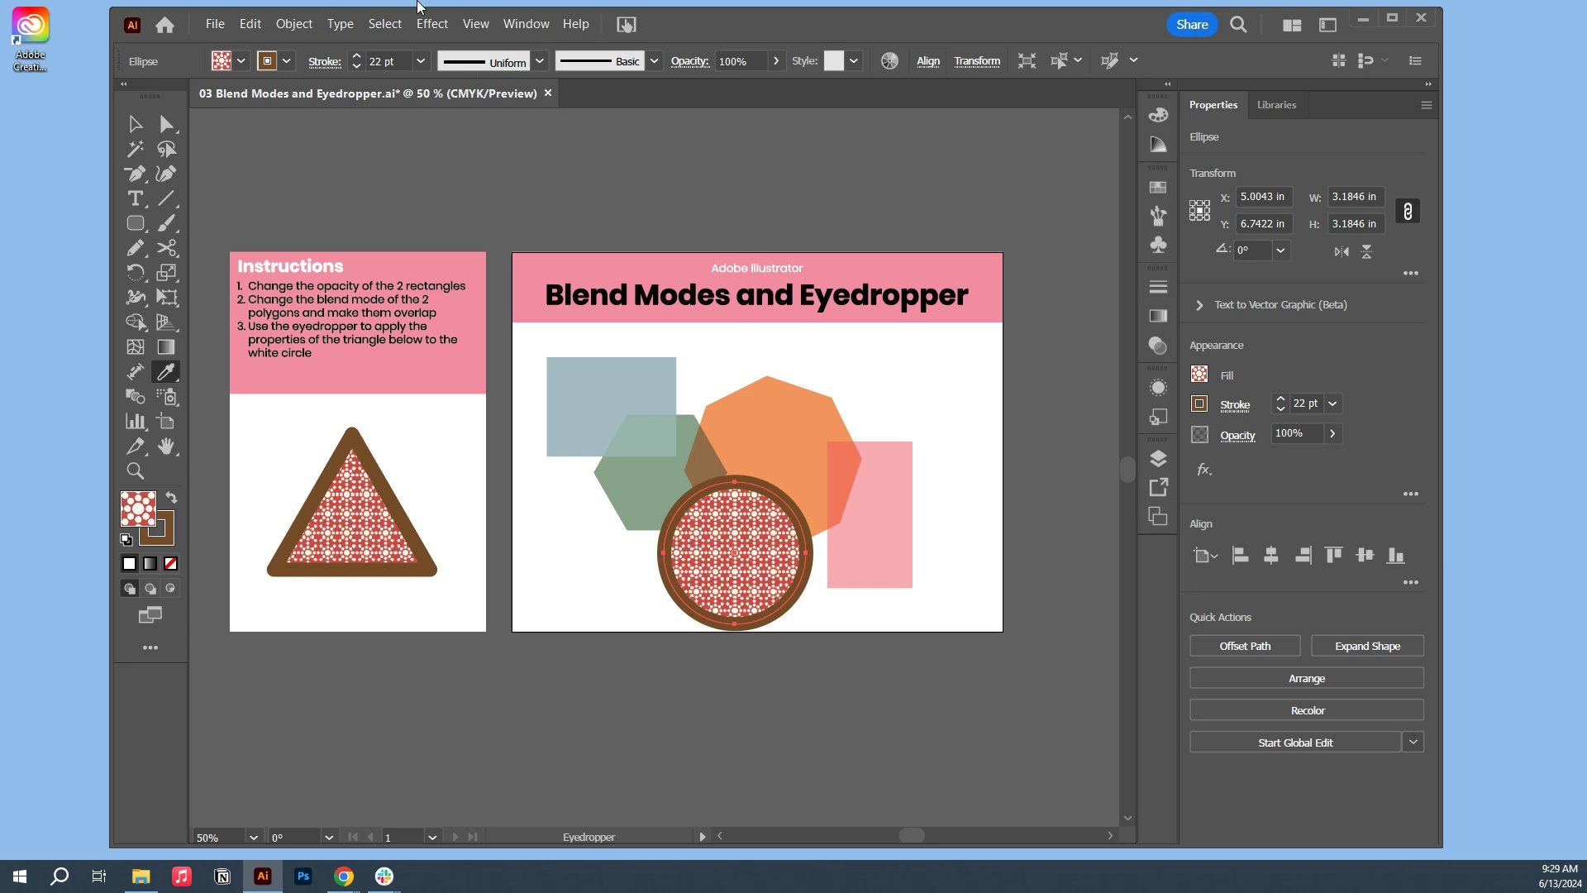
key("v")
left_click_drag(714, 500, 756, 521)
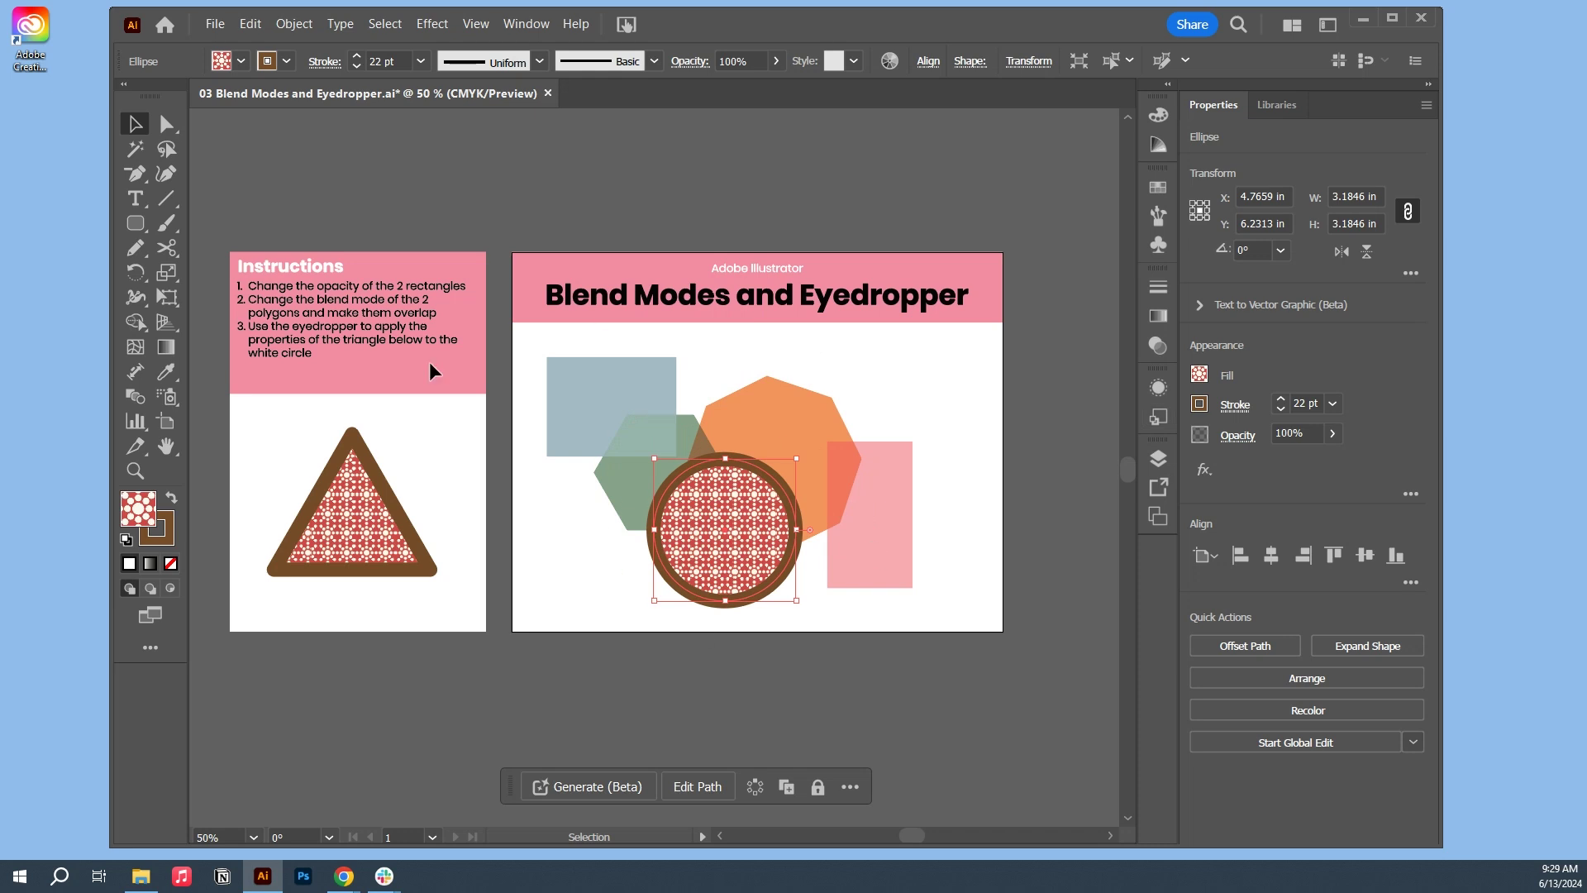
Step: Try the Multiply, Screen, Difference and Exclusion blend modes on the patterned circle and return it to Normal
left_click(1237, 436)
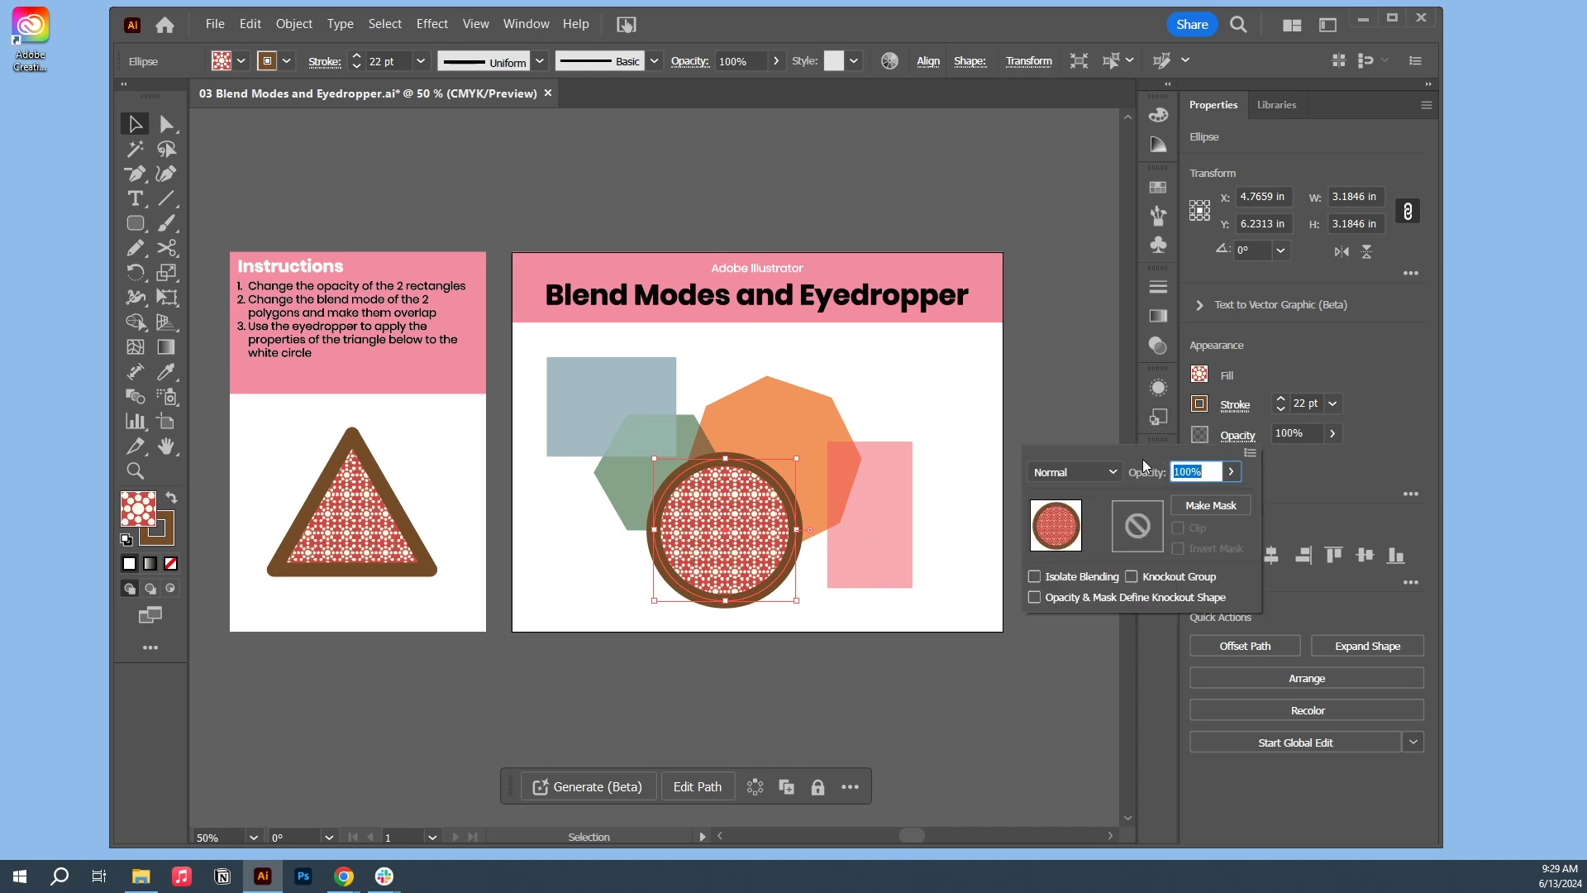
left_click(1098, 469)
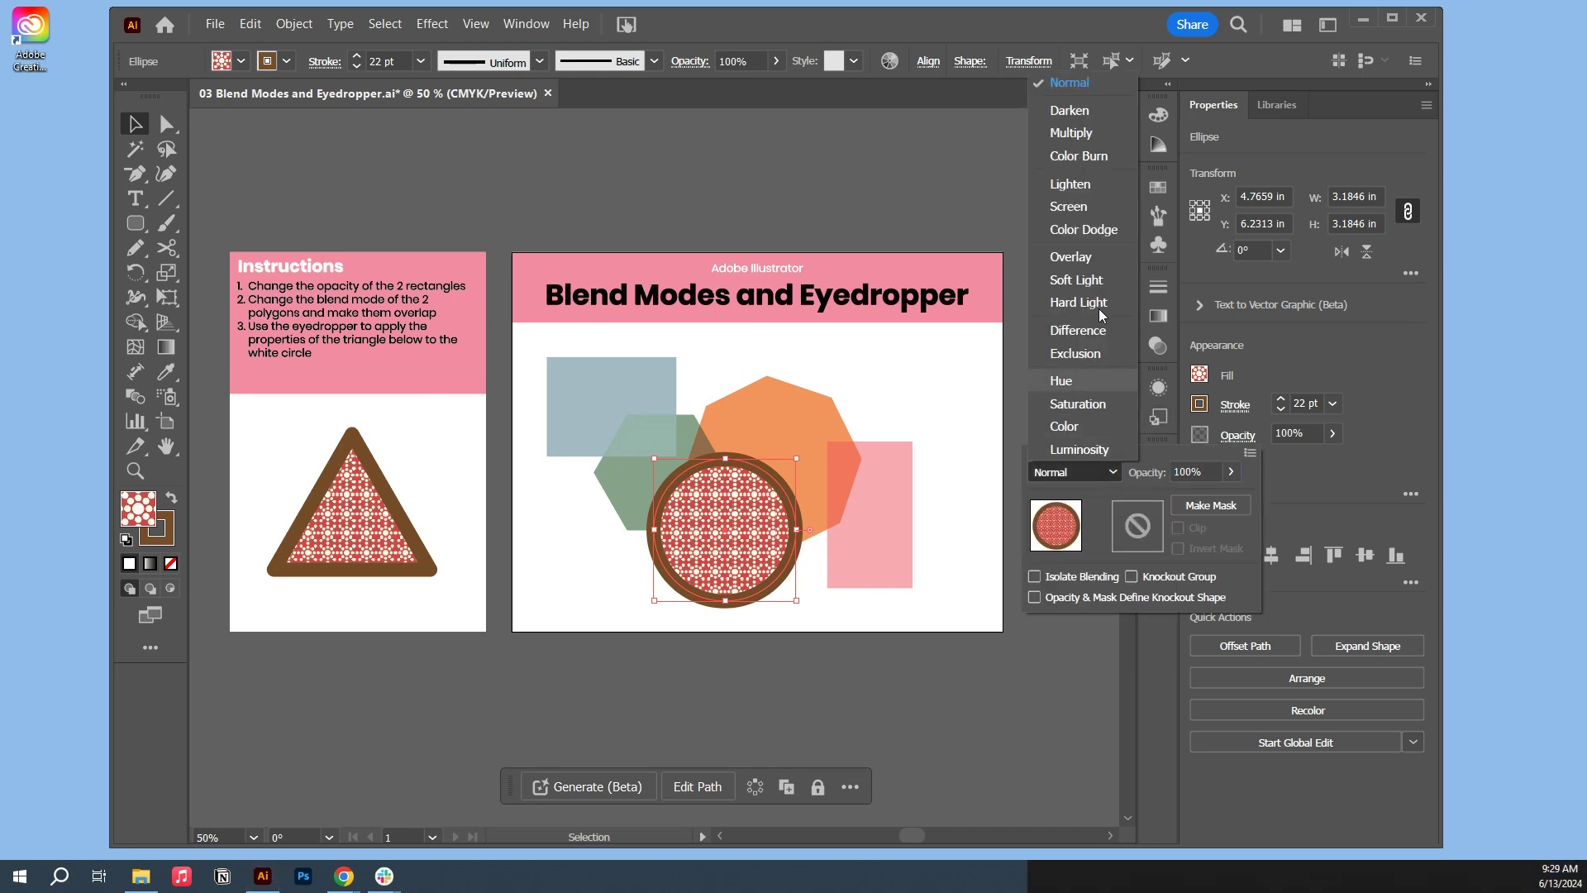
left_click(1096, 139)
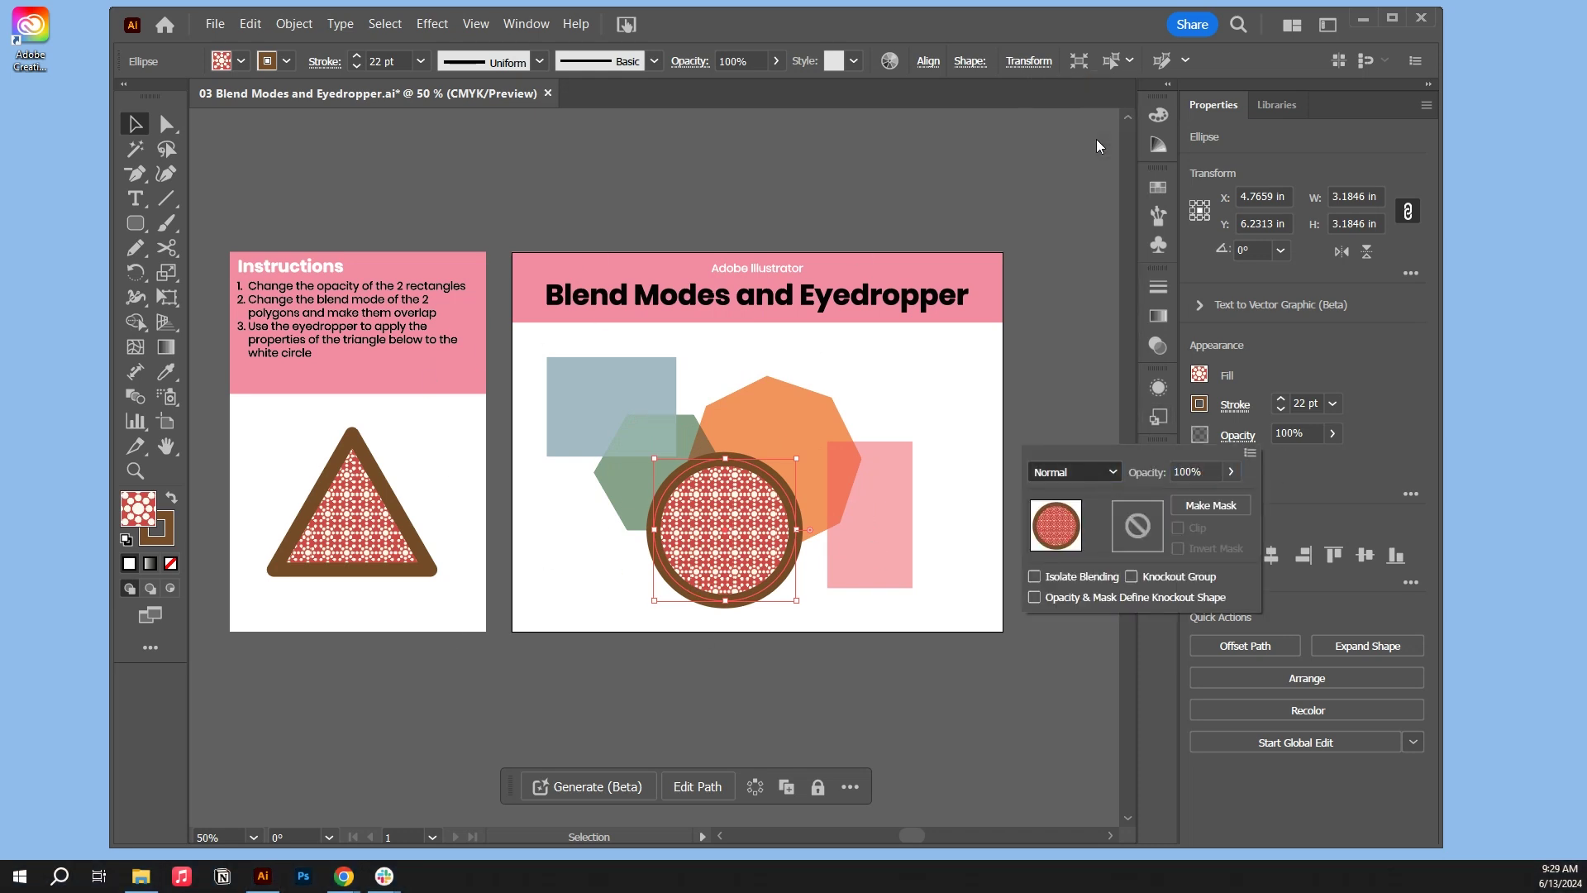
left_click(1104, 475)
left_click(1094, 274)
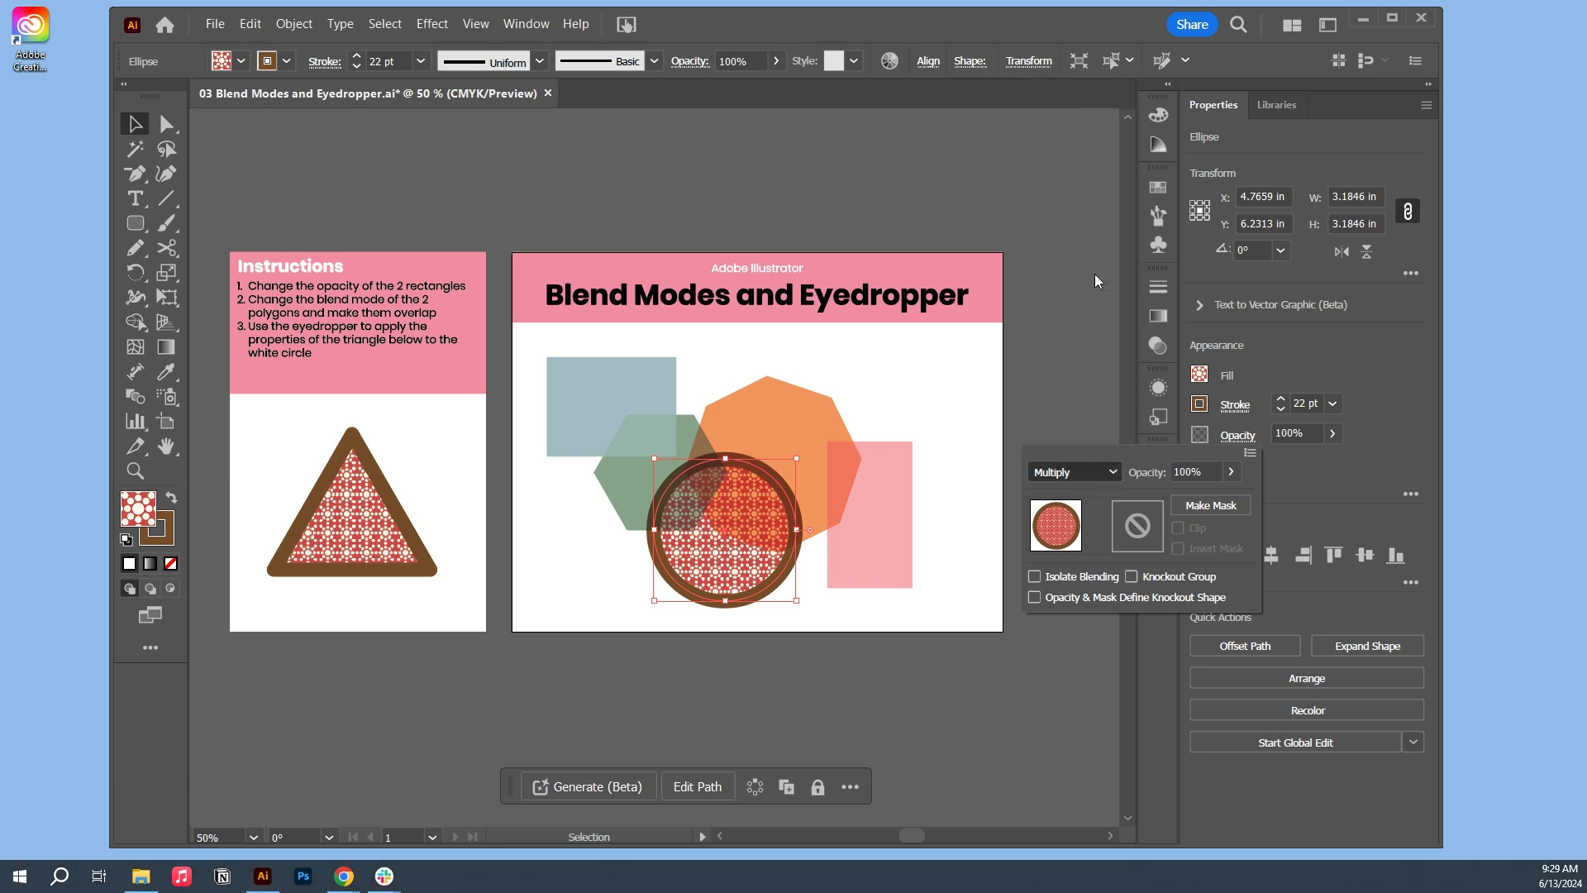
left_click(1080, 483)
left_click(1095, 220)
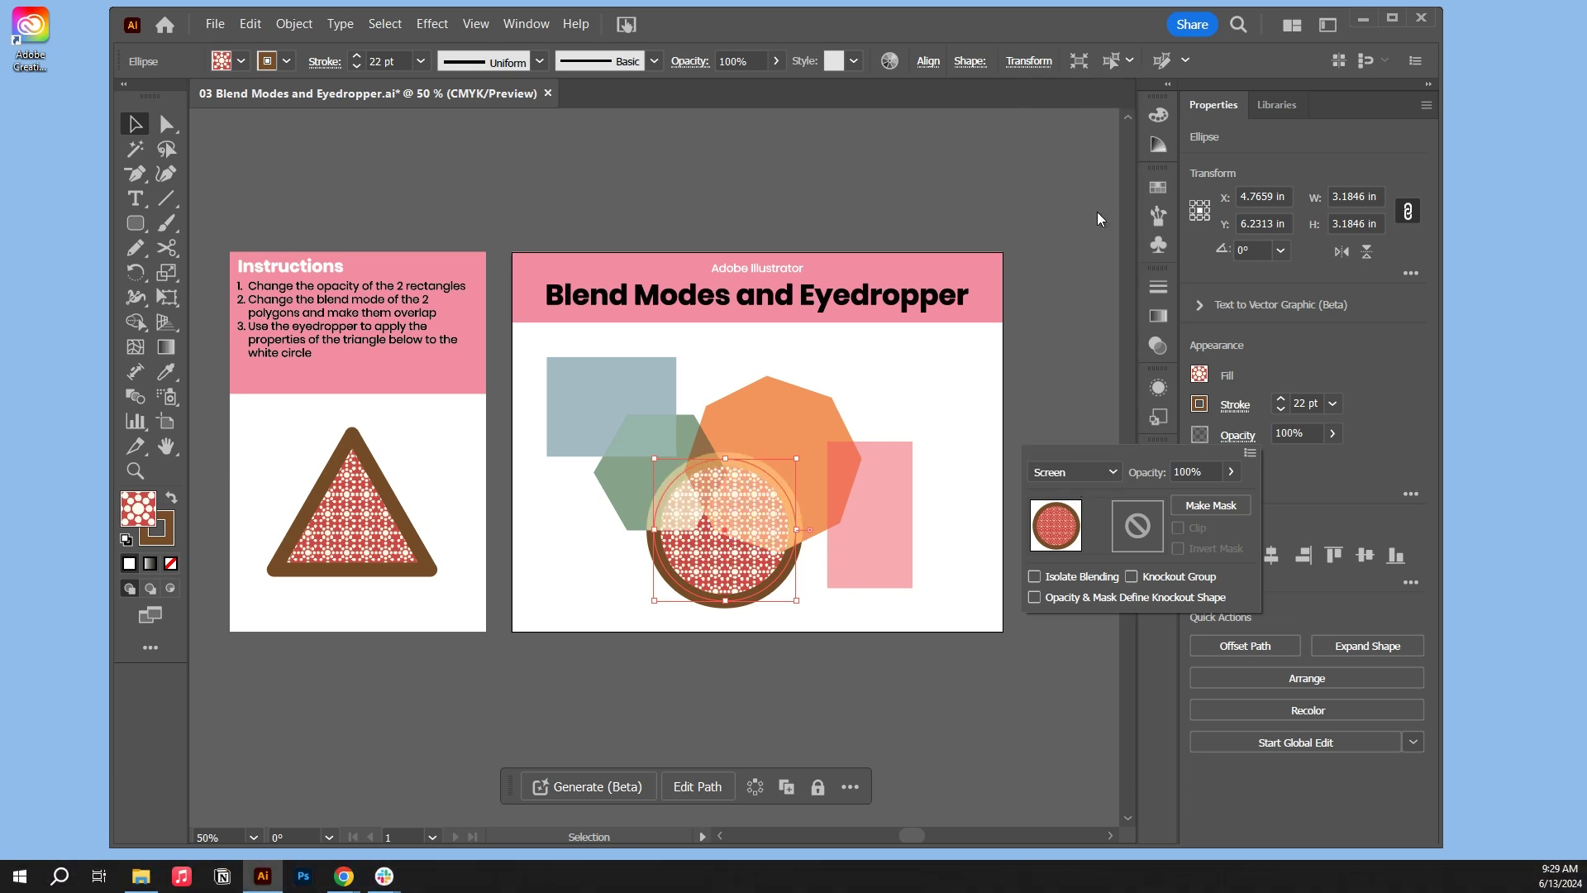
left_click(1095, 474)
left_click(1109, 330)
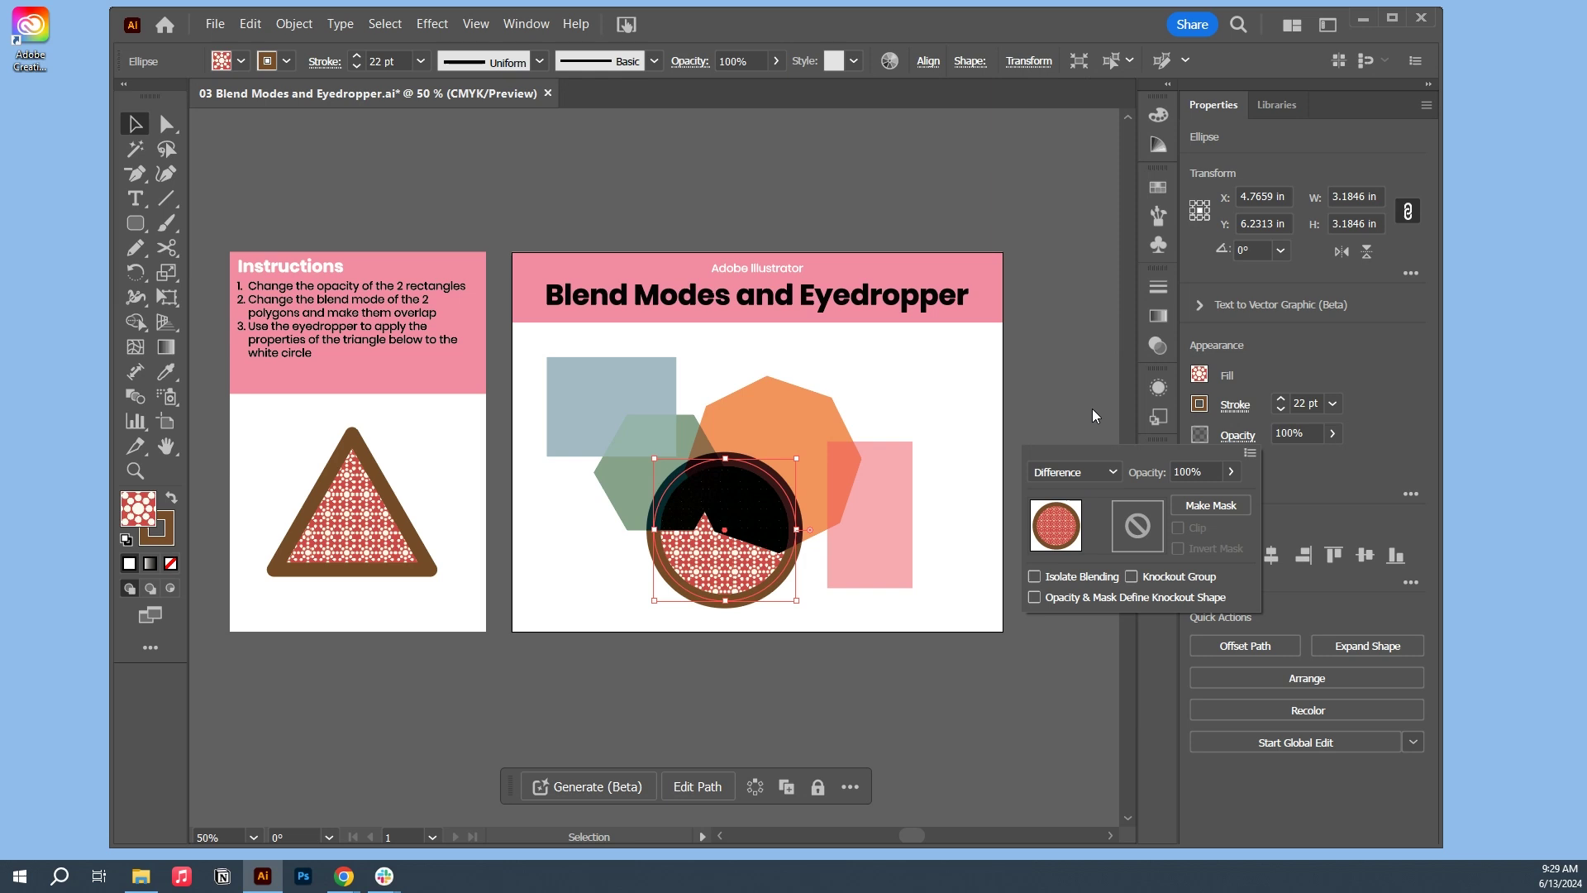
left_click(1090, 474)
left_click(1096, 355)
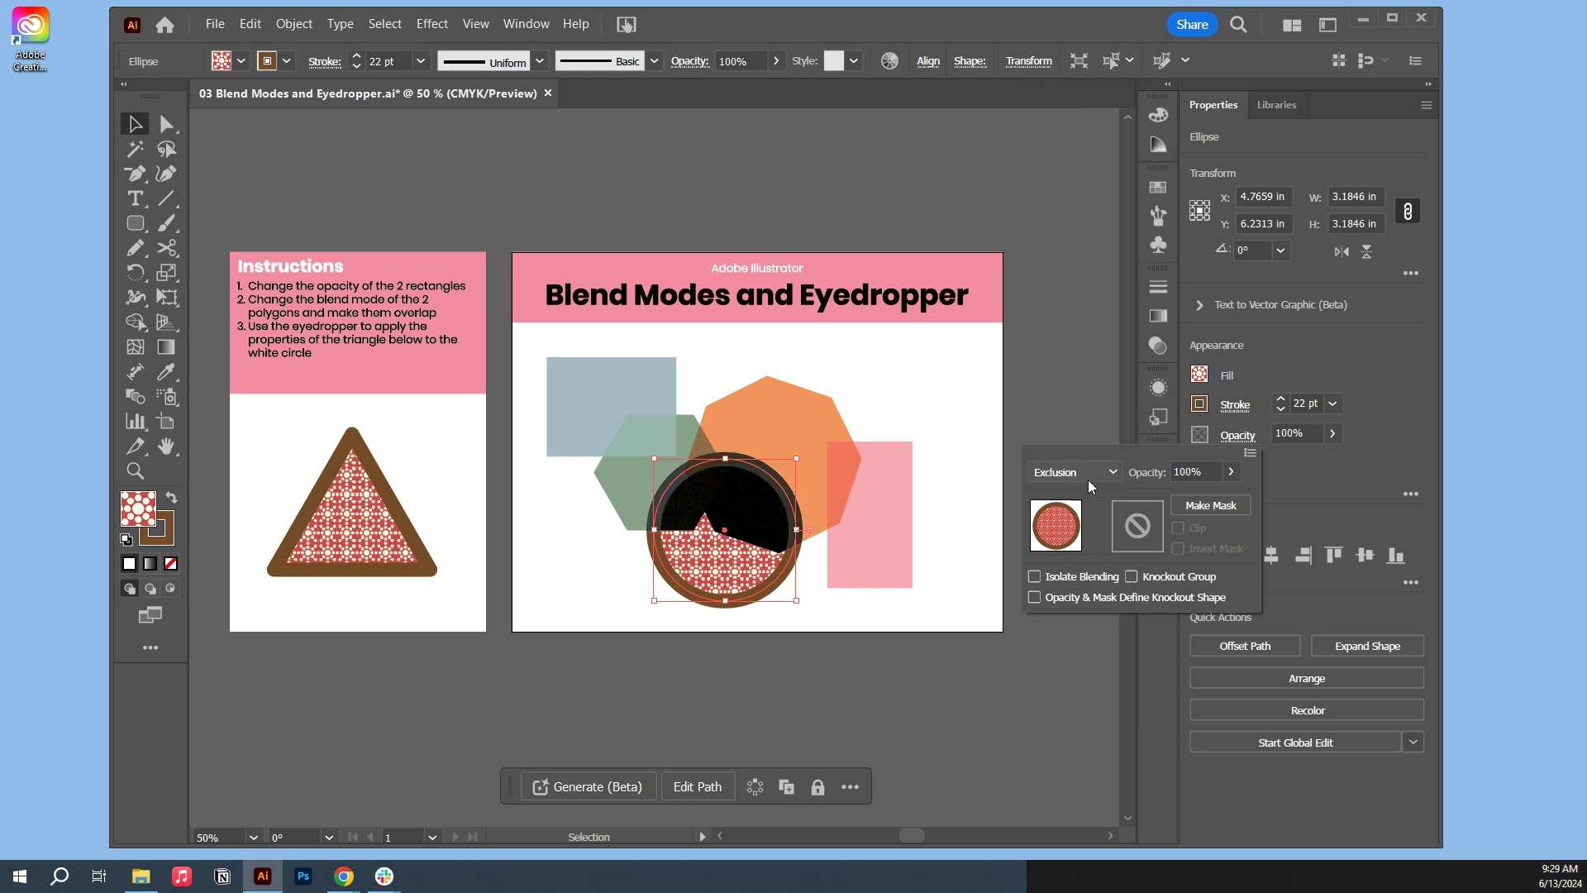
left_click(1088, 479)
left_click(1084, 136)
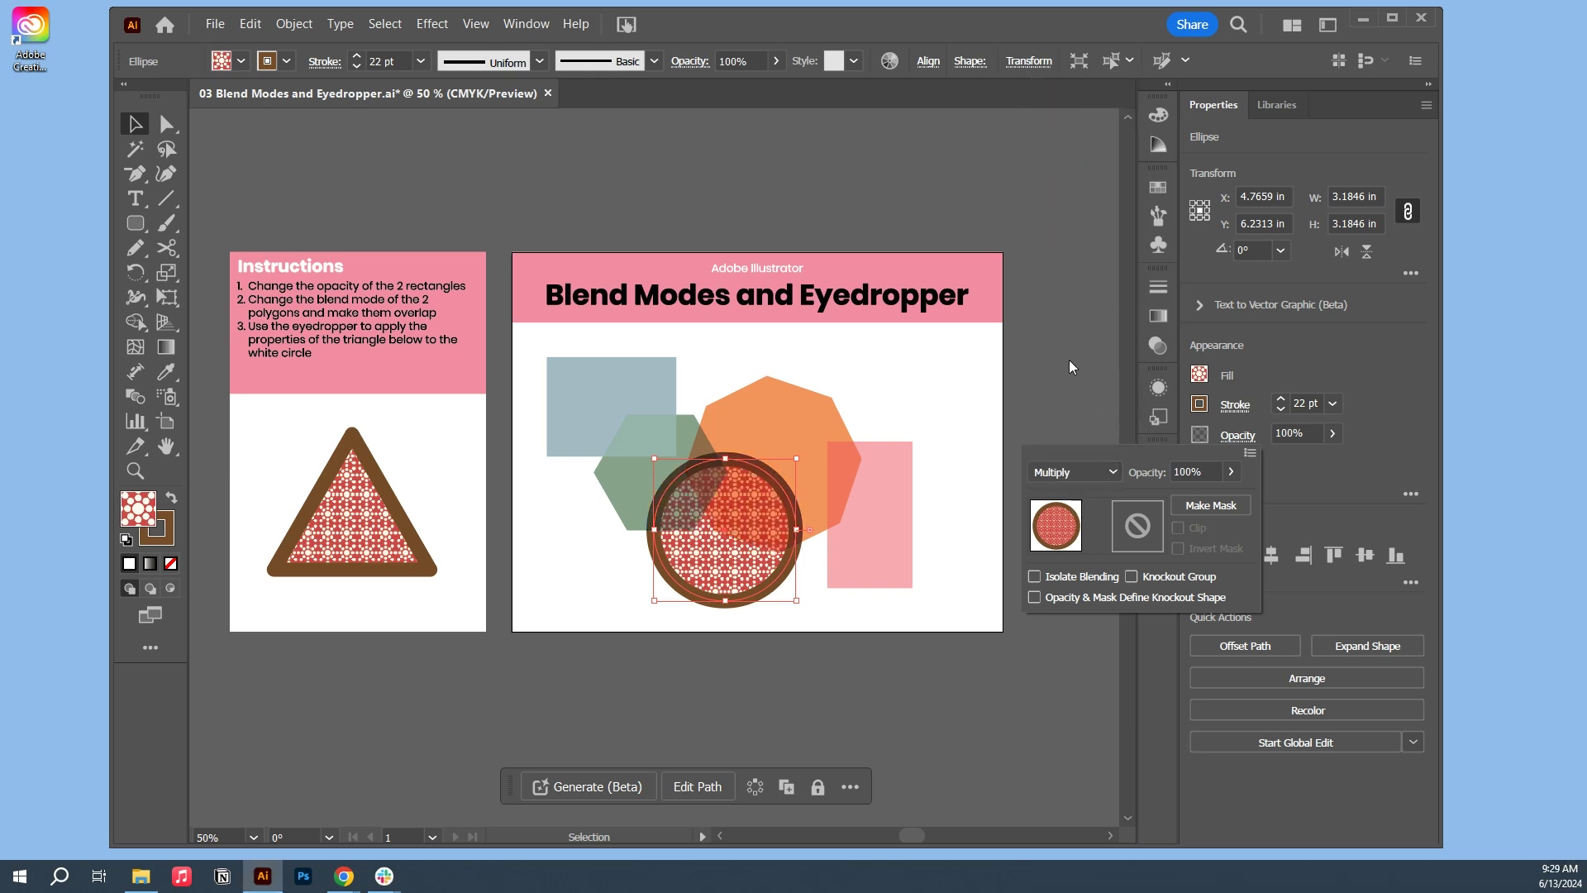
left_click(1078, 468)
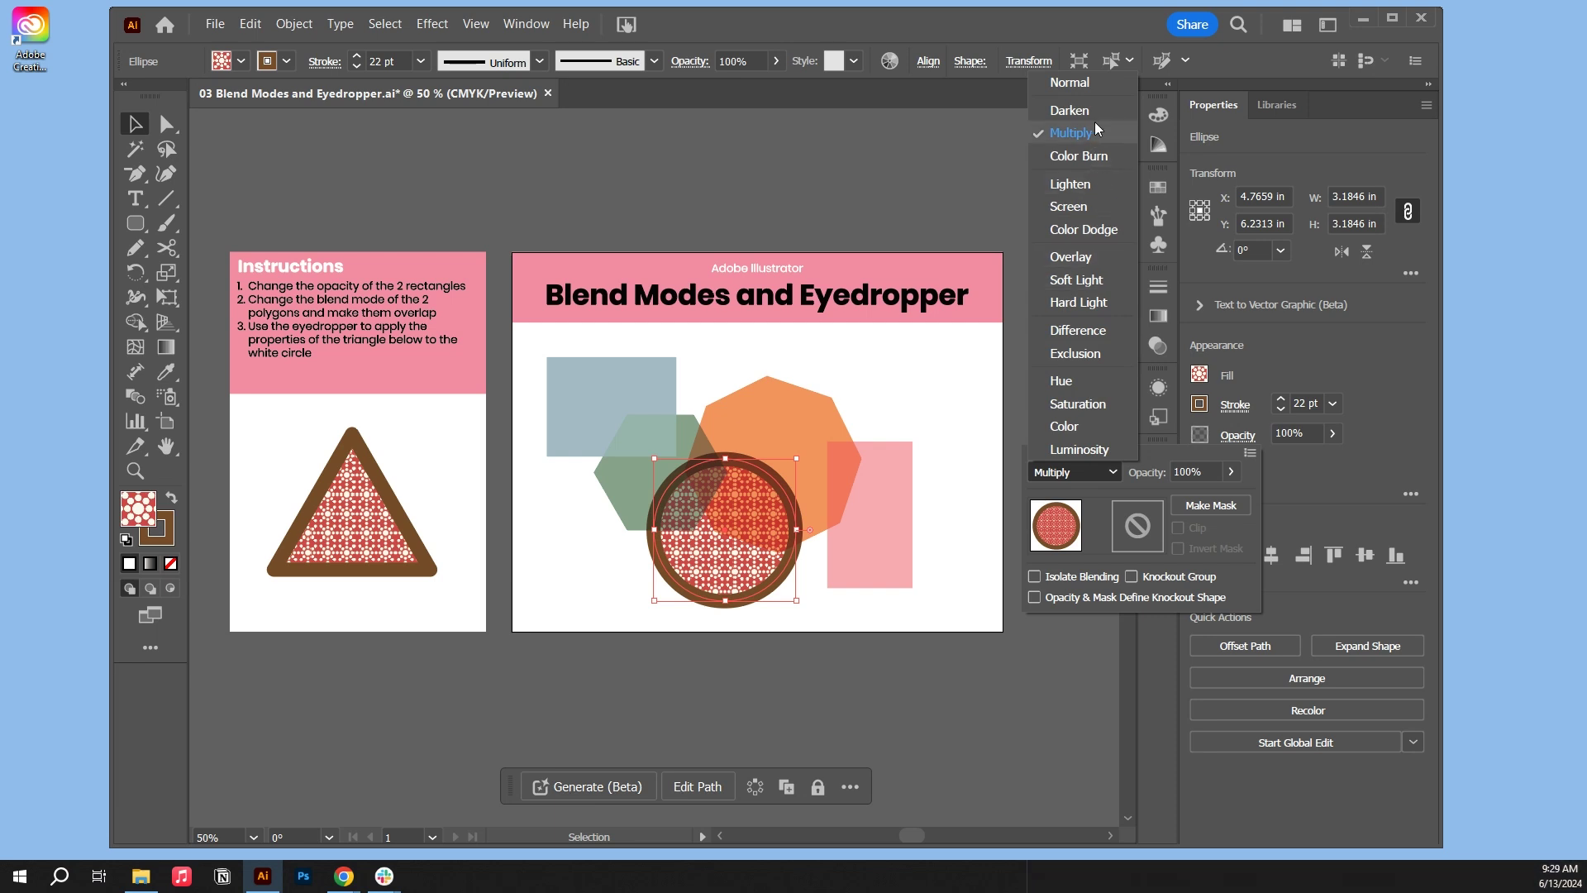
left_click(1099, 88)
left_click(1158, 388)
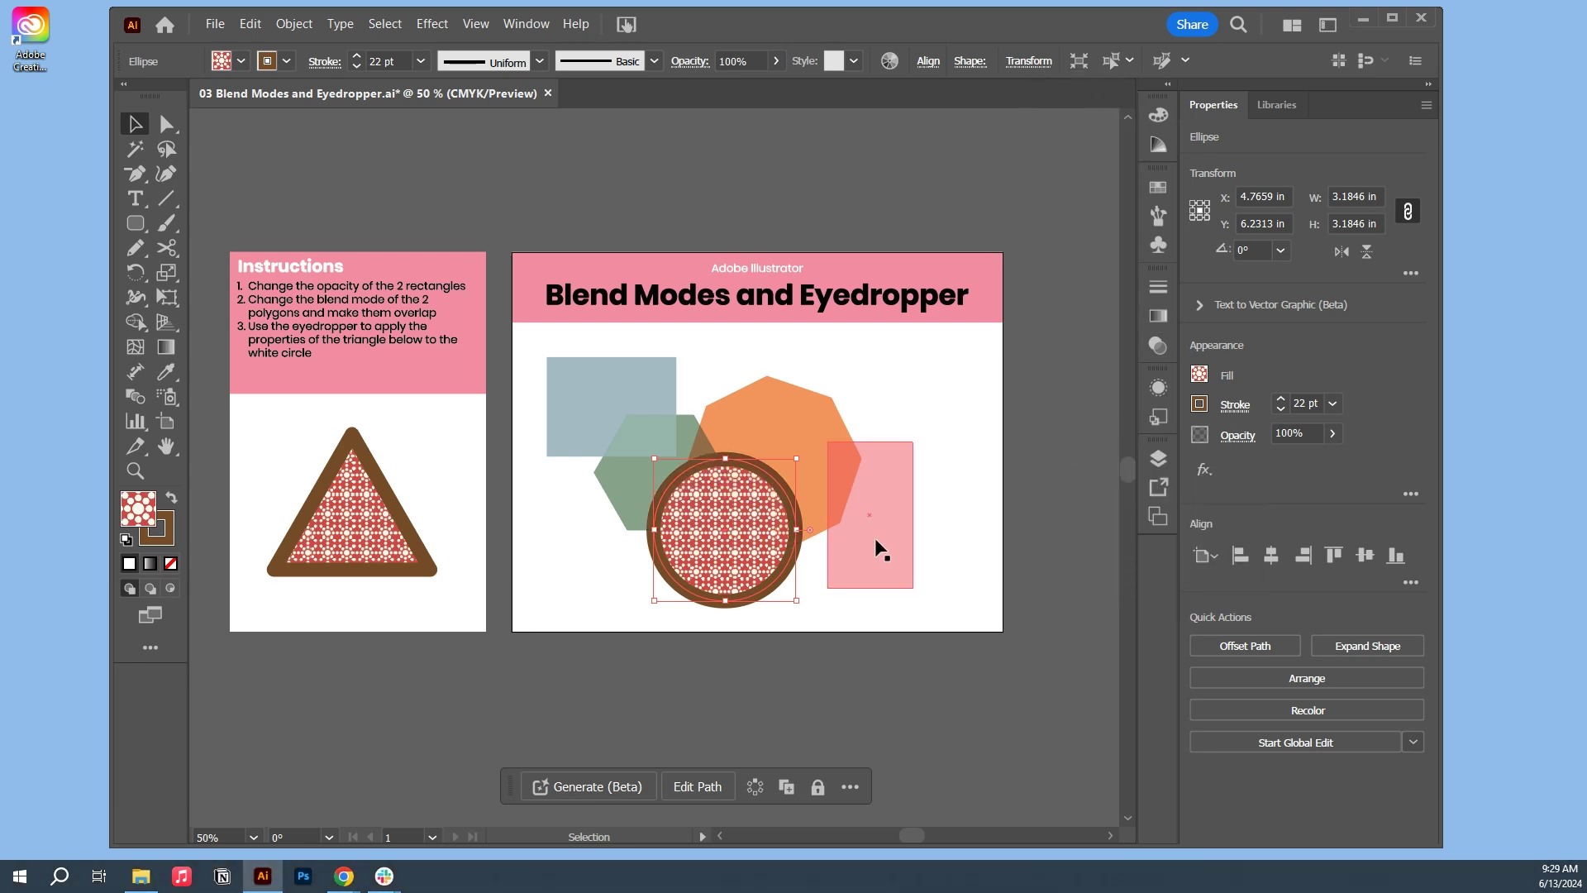
Step: Draw a rounded rectangle about 1.98 by 2 in above the pink rectangle and copy the pink rectangle's appearance onto it with the Eyedropper
left_click(130, 231)
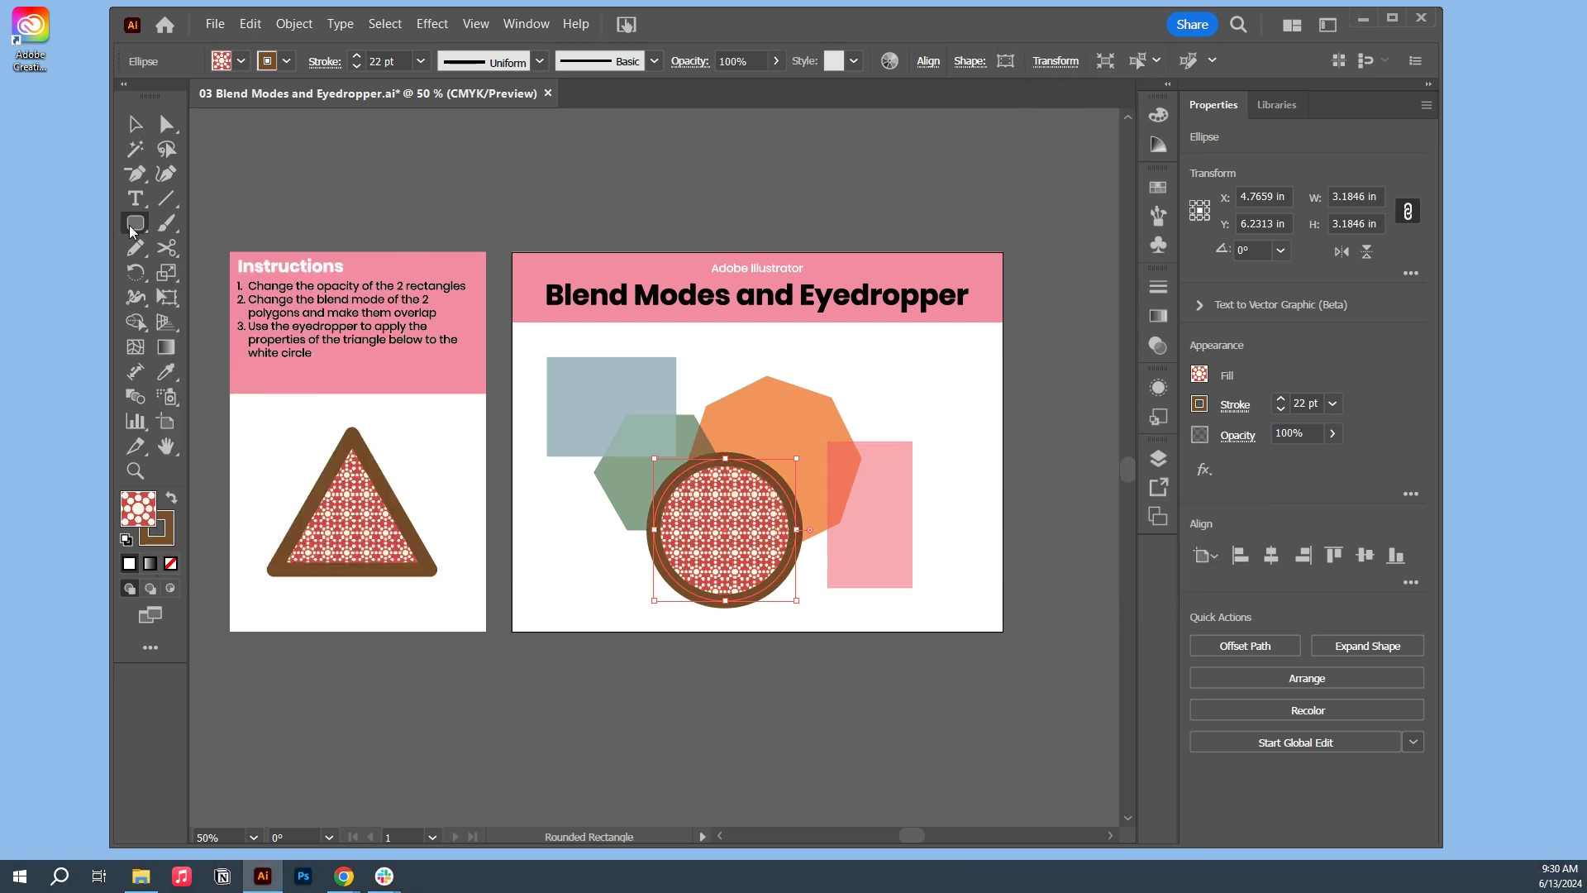
mouse_move(884, 345)
left_mouse_down()
mouse_move(1027, 453)
mouse_move(986, 449)
left_mouse_up()
key("i")
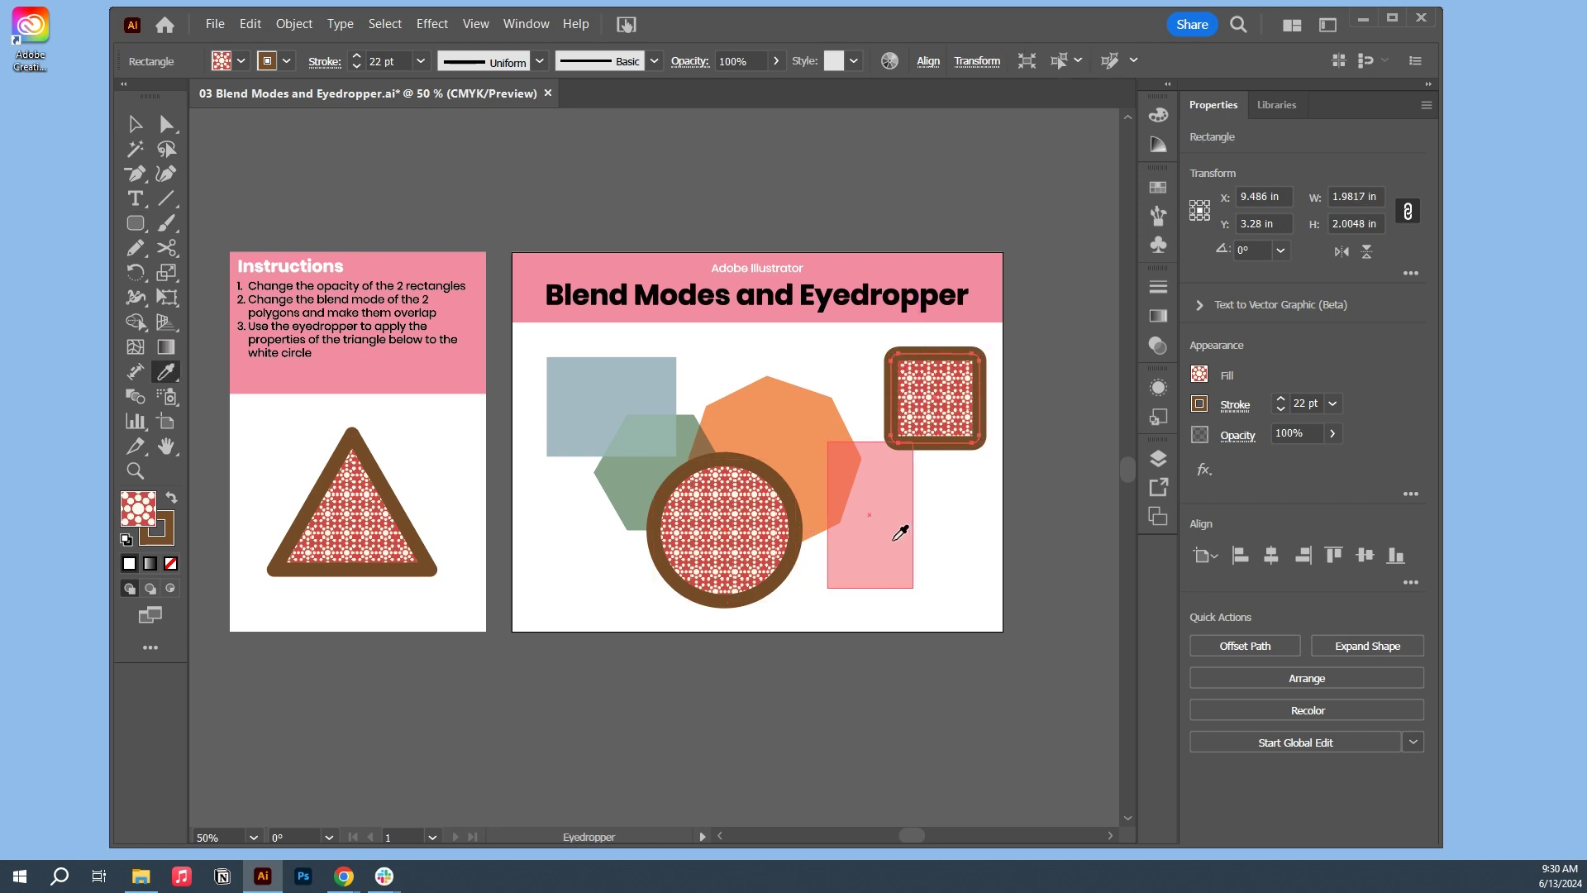
left_click(900, 531)
key("b")
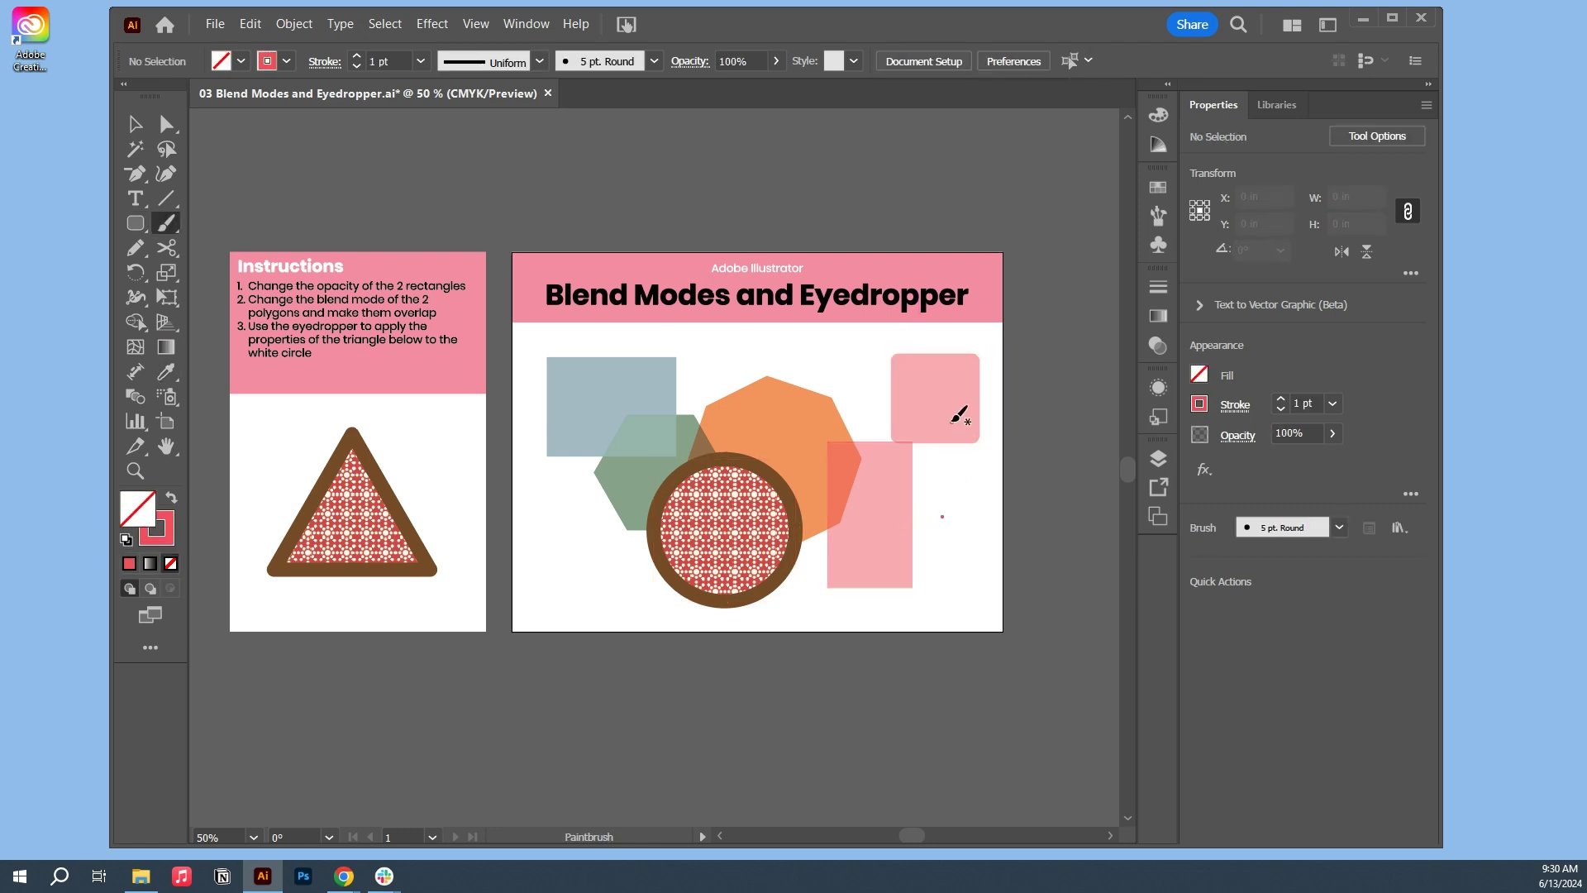
key("v")
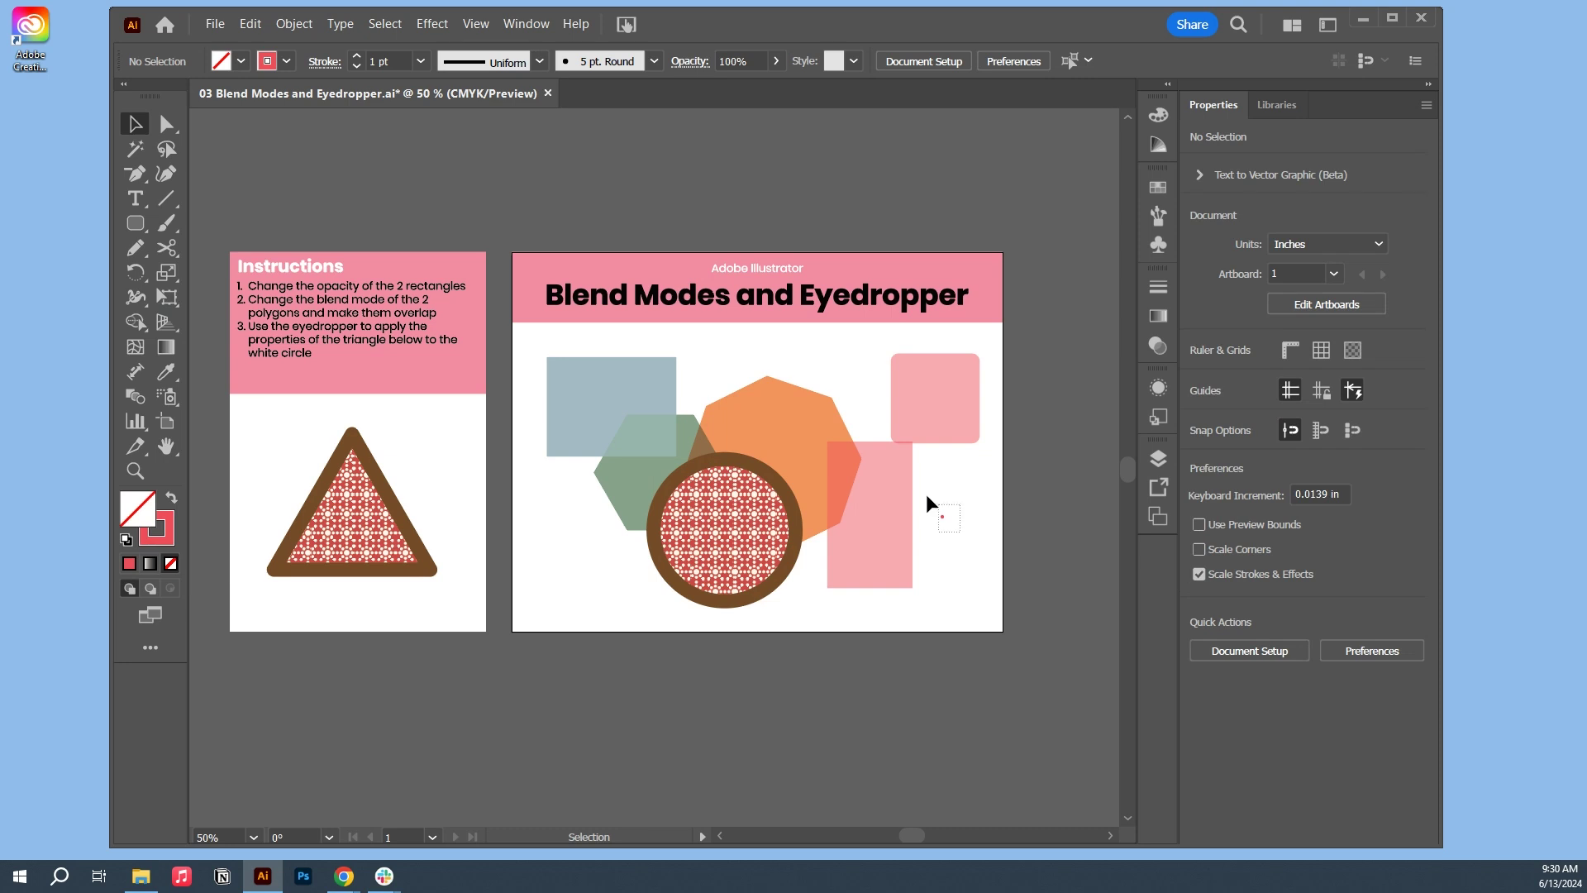
Step: Sample the cream and the red from the circle's pattern with the Eyedropper as the rounded rectangle's fill colour
left_click_drag(926, 495, 922, 490)
key("Delete")
left_click(952, 417)
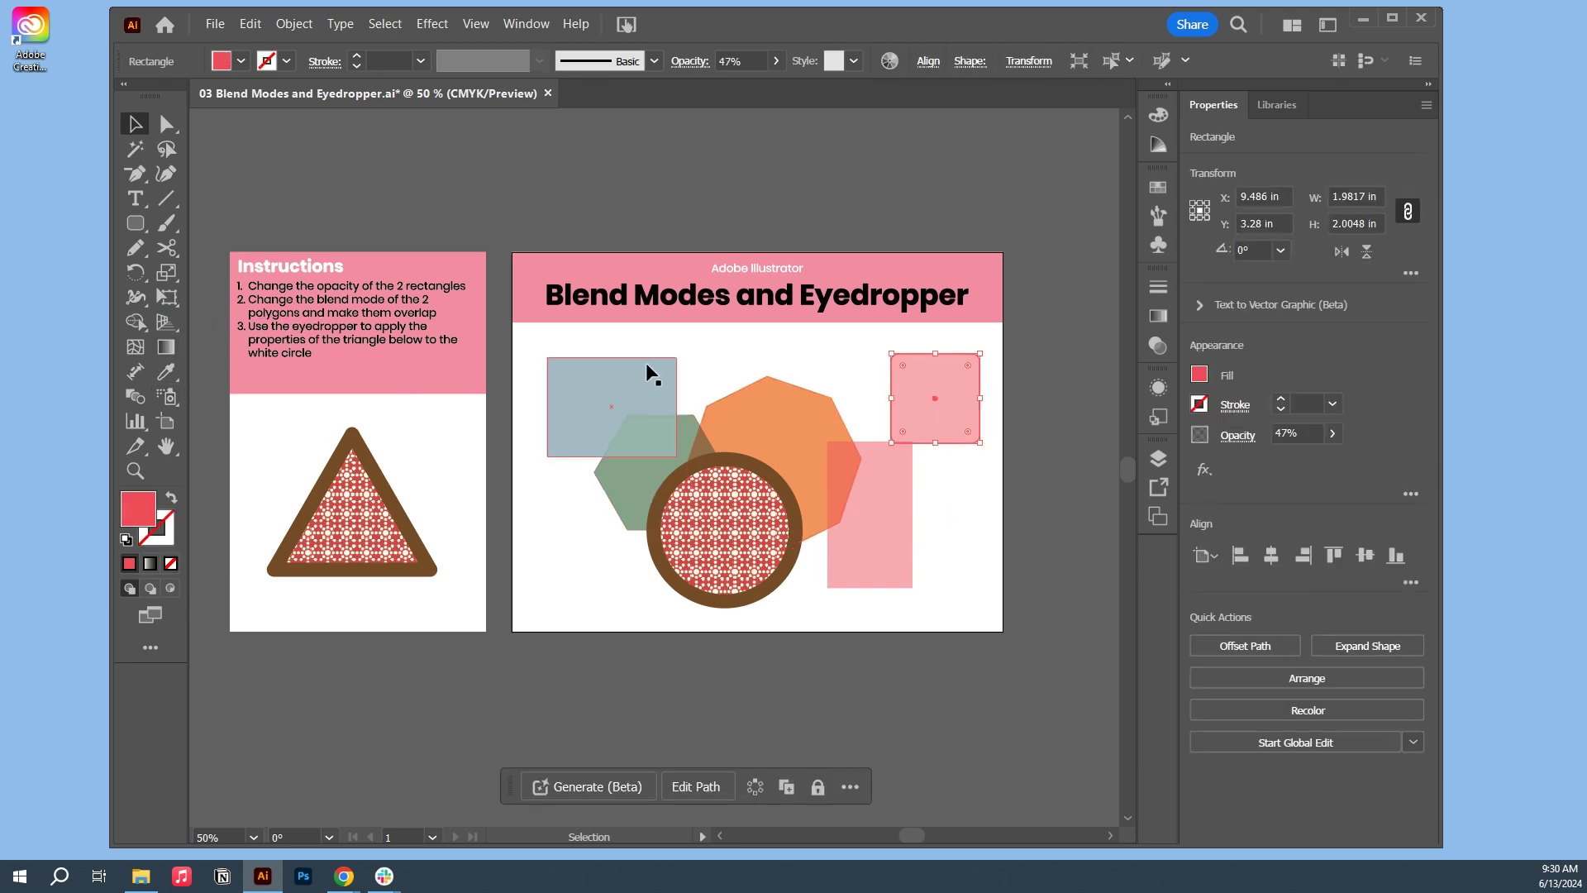
left_click(168, 370)
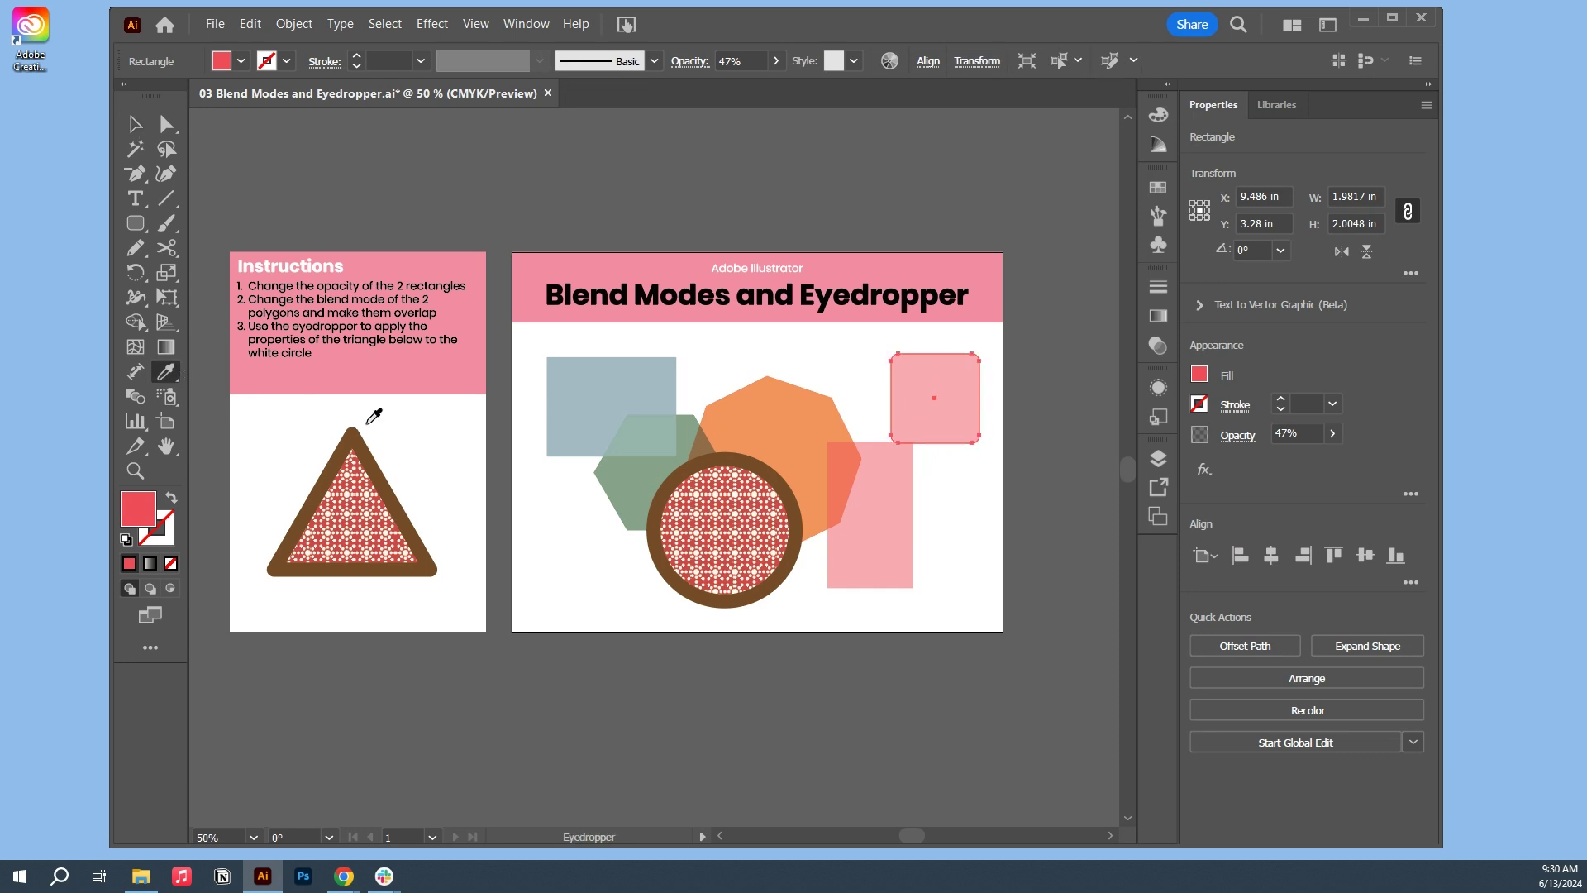
left_click(707, 502)
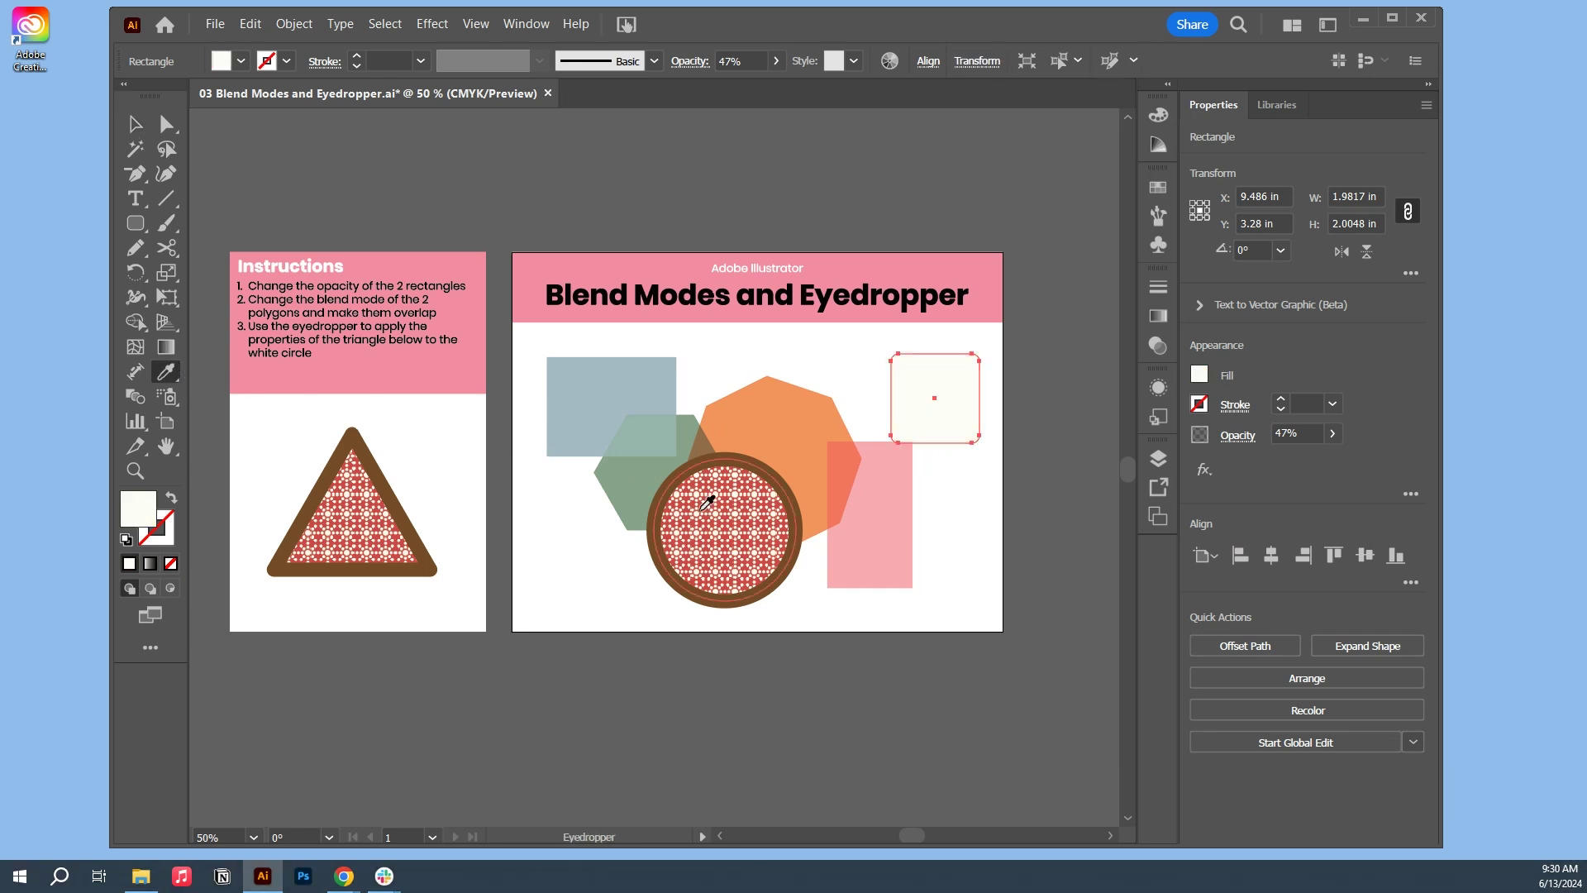
left_click(746, 524)
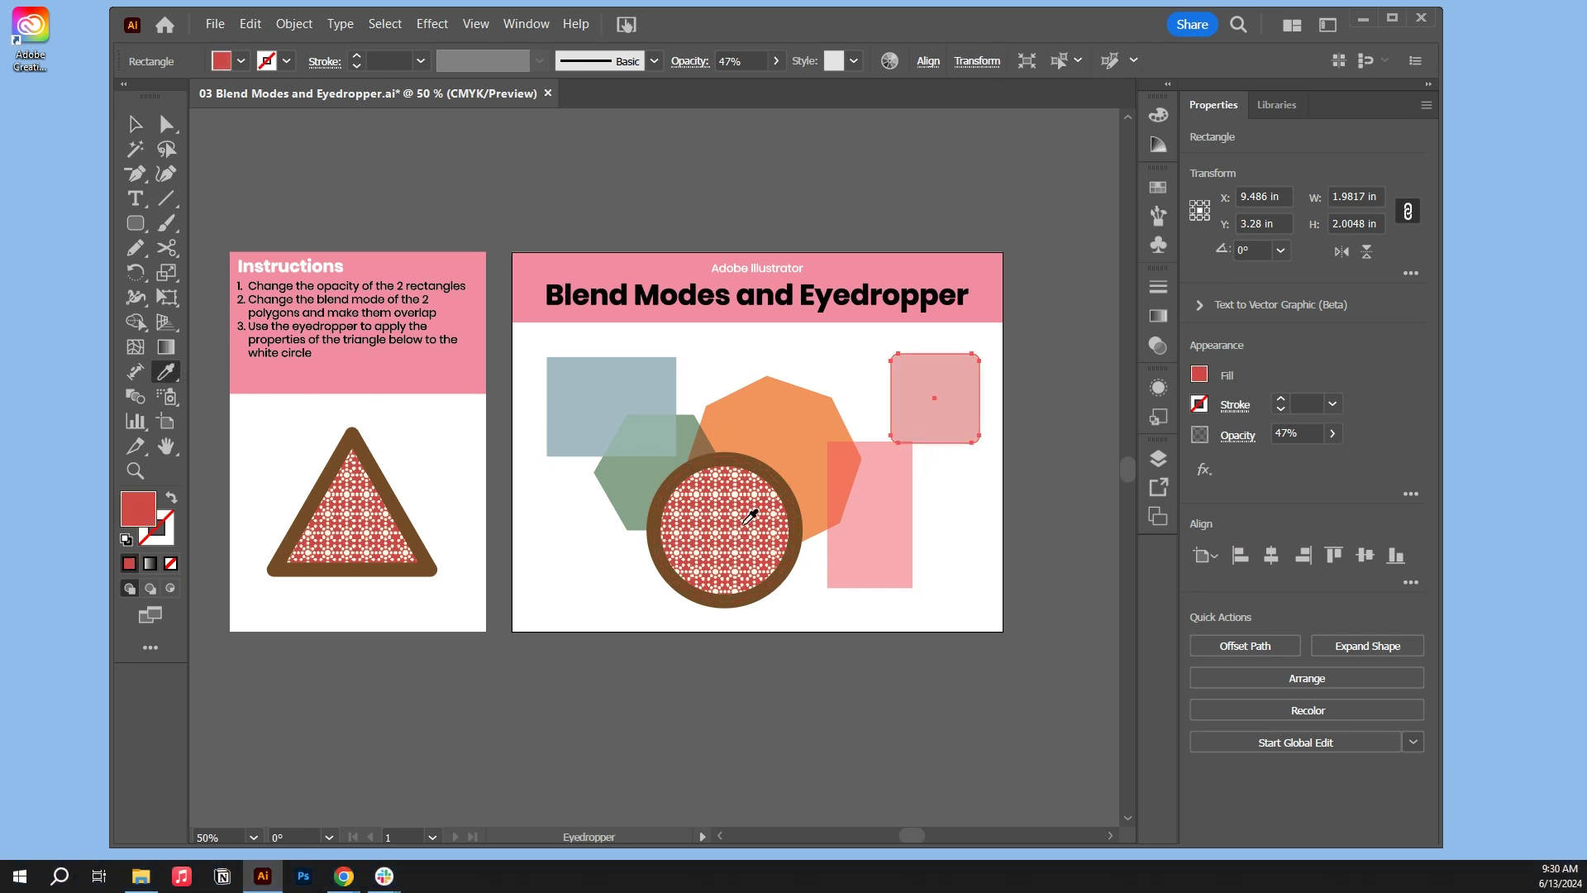
Step: Try further Eyedropper colour samples across the circle, ending with its brown border colour as the rounded rectangle's fill
left_click(757, 523)
left_click(768, 522)
left_click(782, 513)
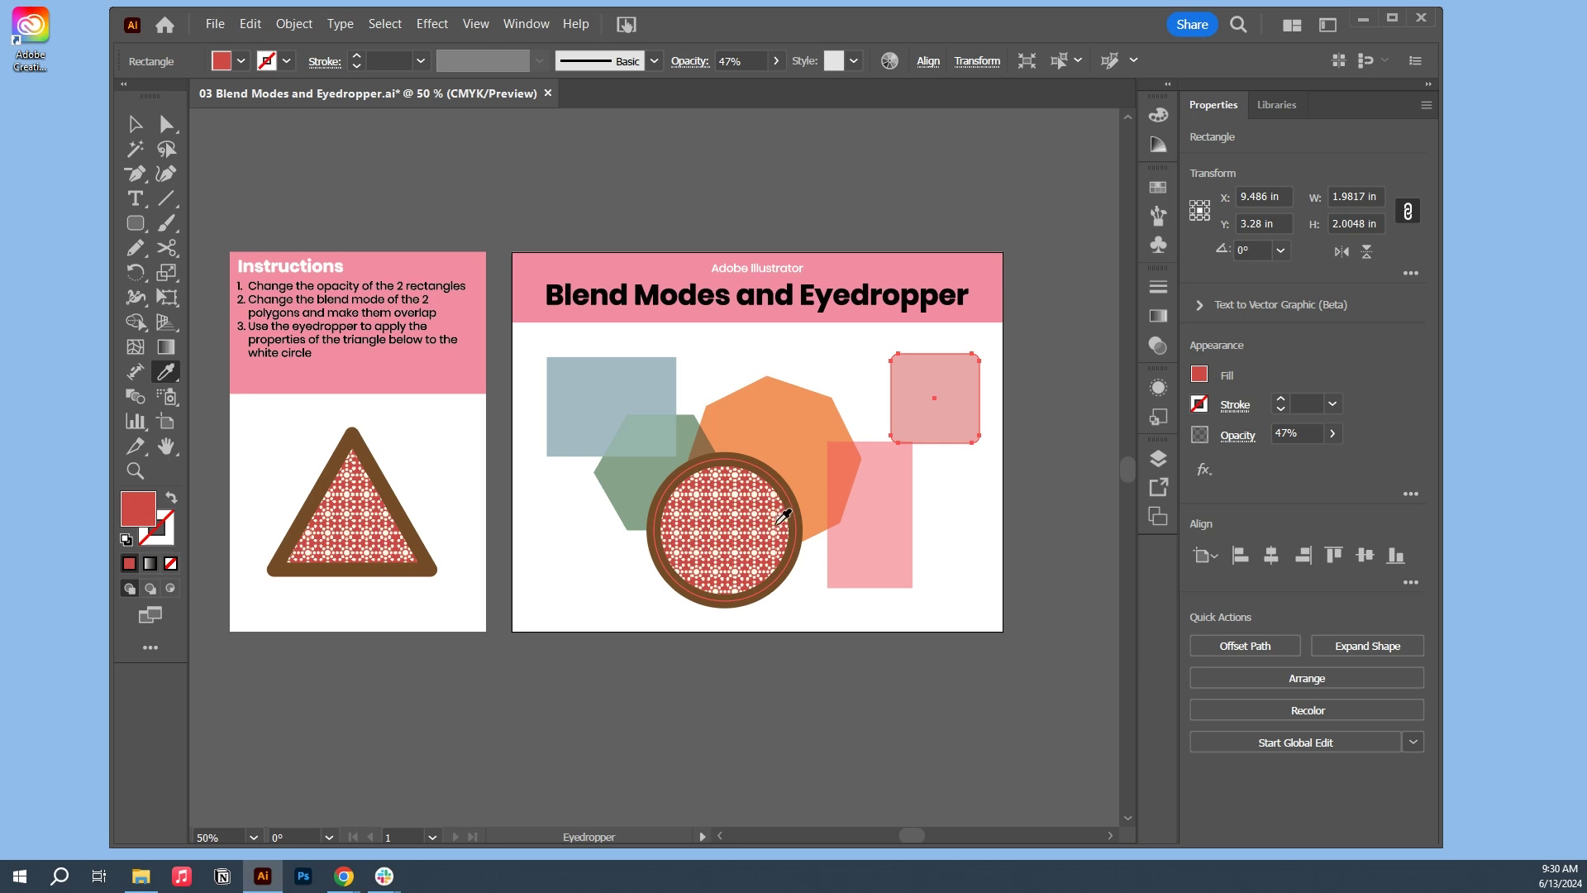
left_click(778, 509)
left_click(783, 496)
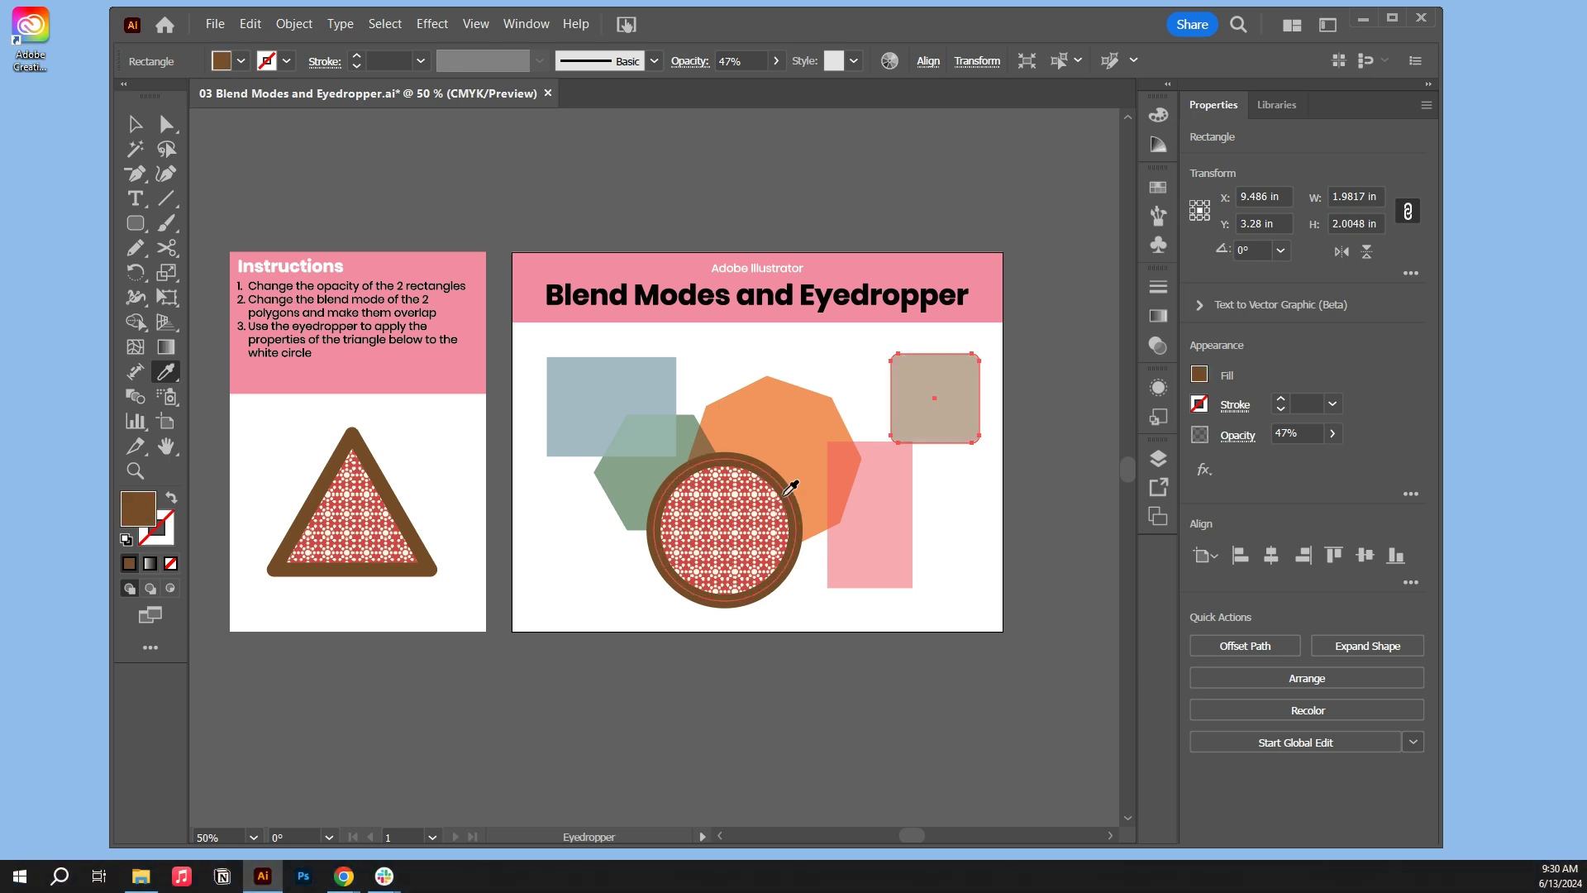
Step: Delete the brown rounded rectangle above the pink rectangle
key("v")
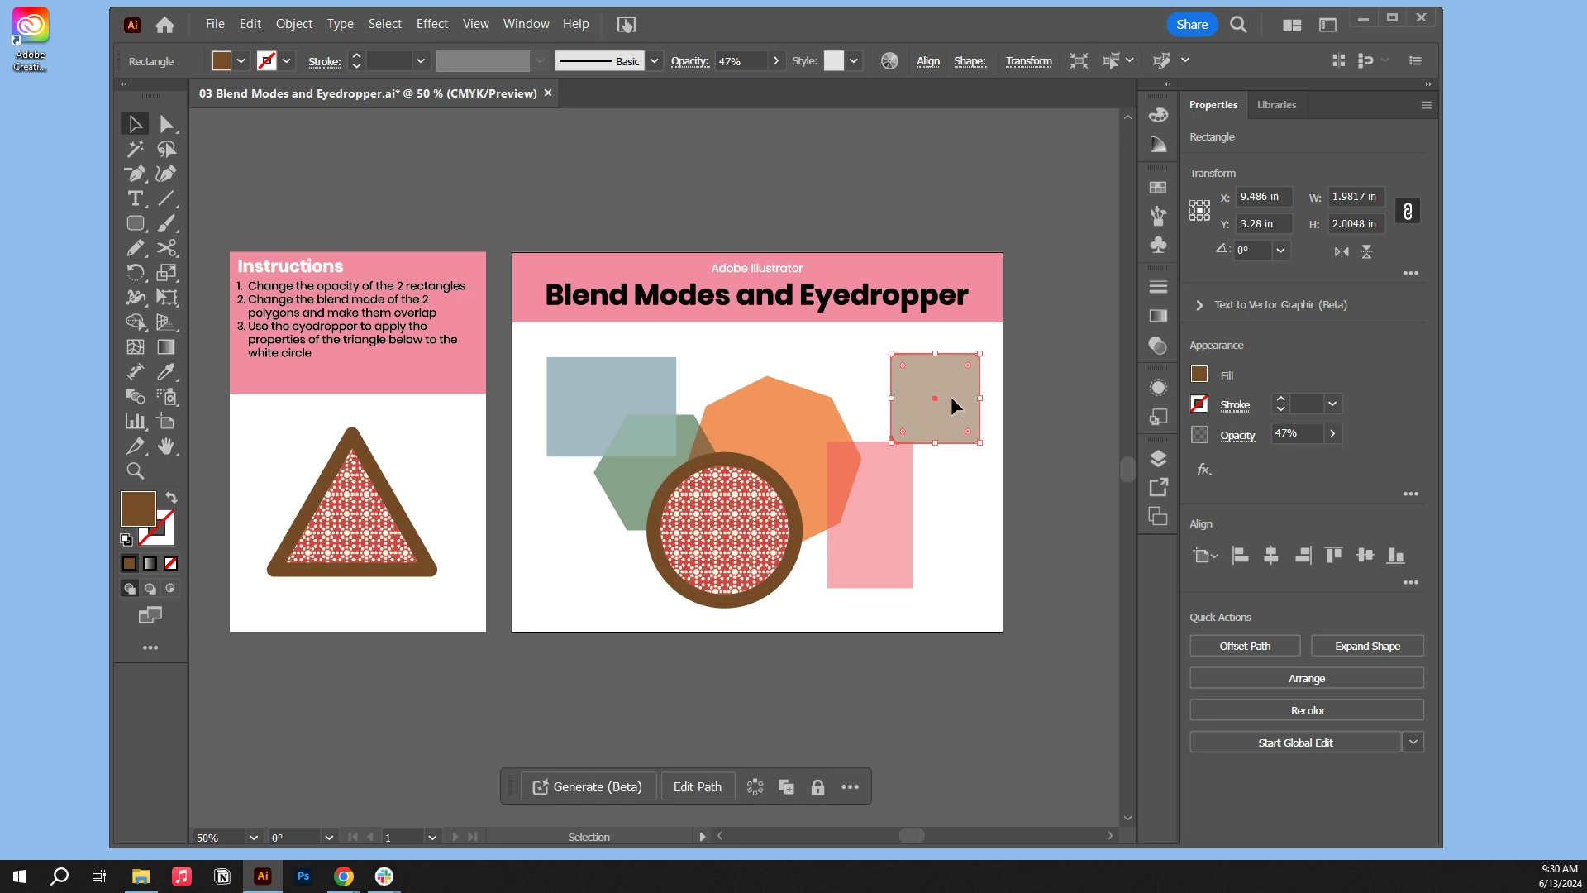
key("Delete")
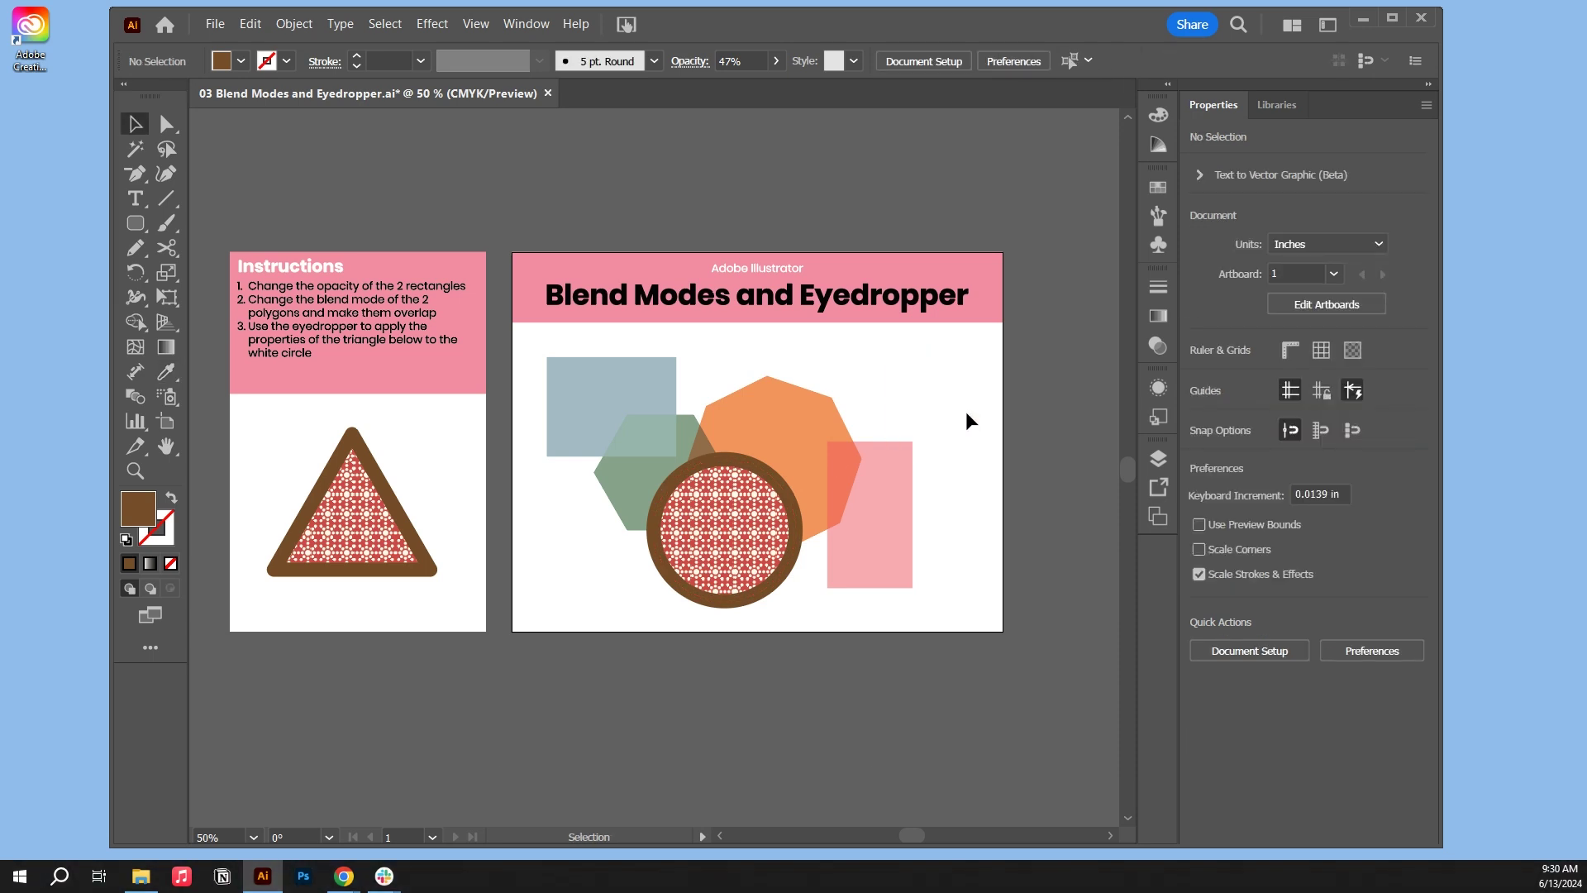